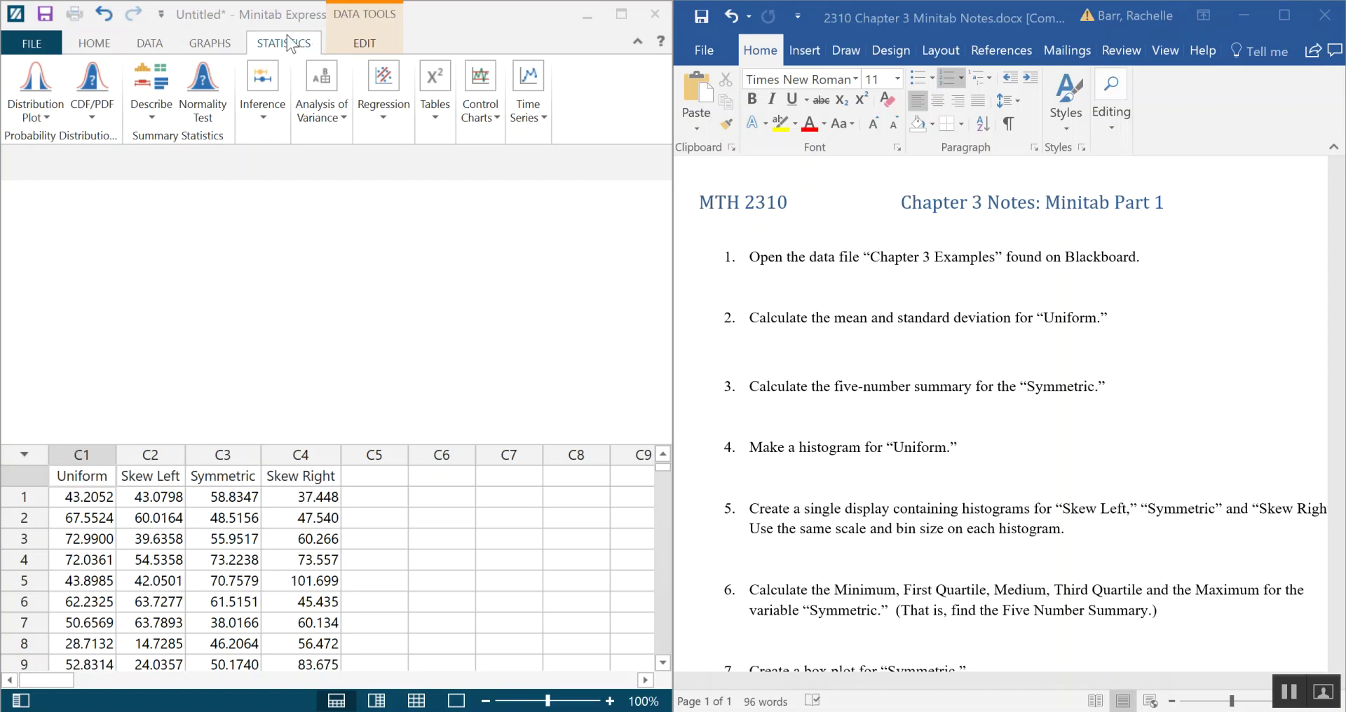
Set up Descriptive Statistics with Uniform as the variable
left_click(266, 47)
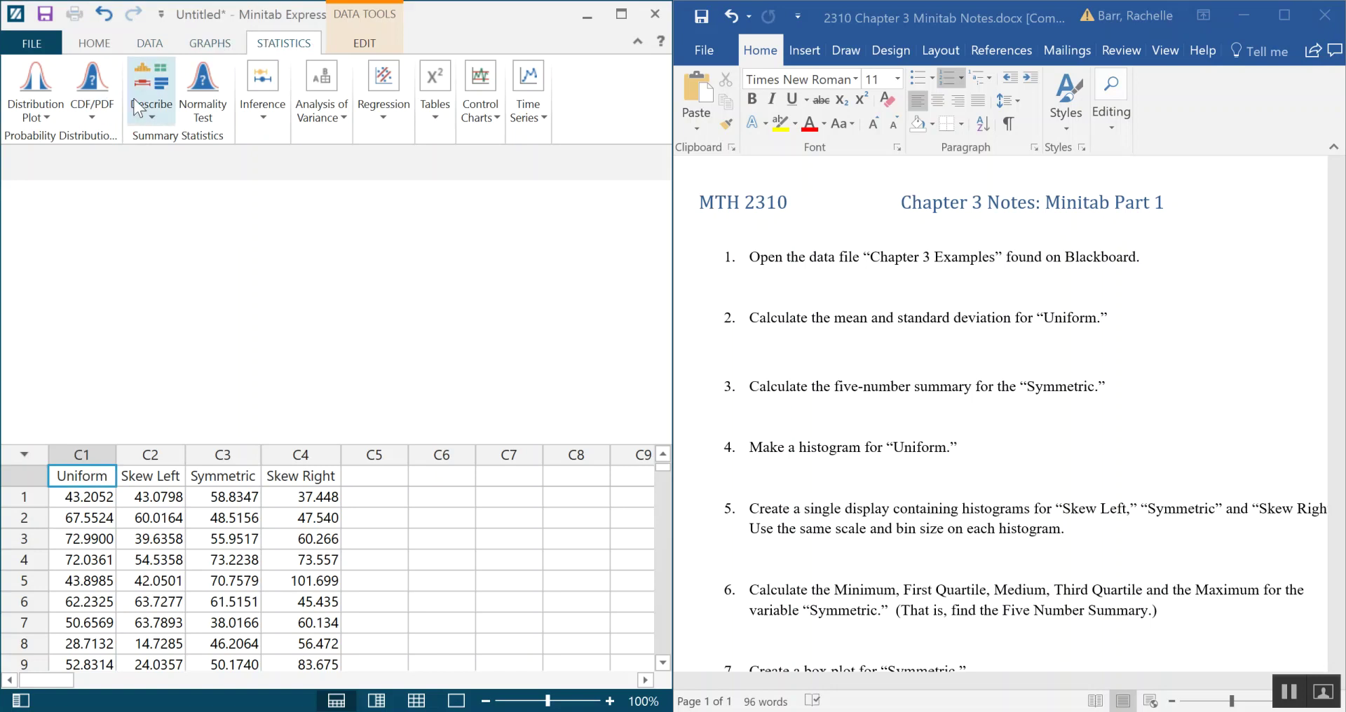
left_click(152, 121)
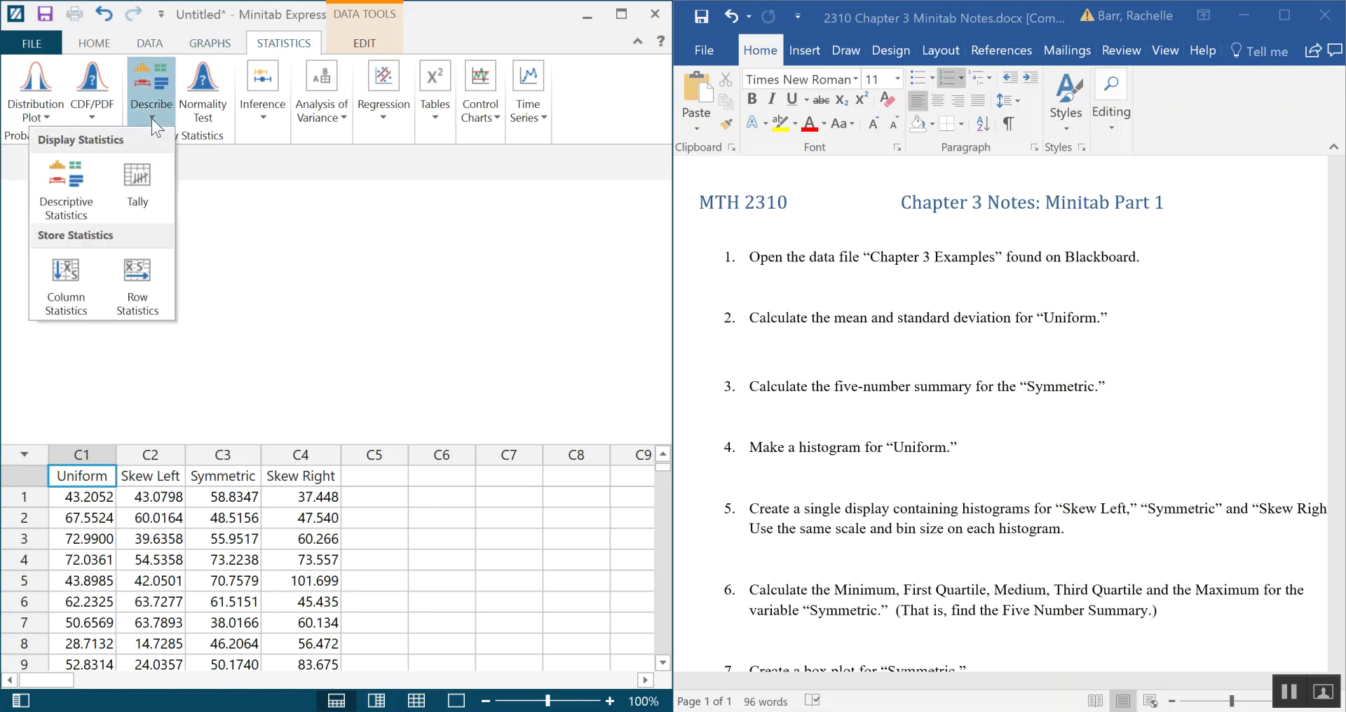
left_click(91, 208)
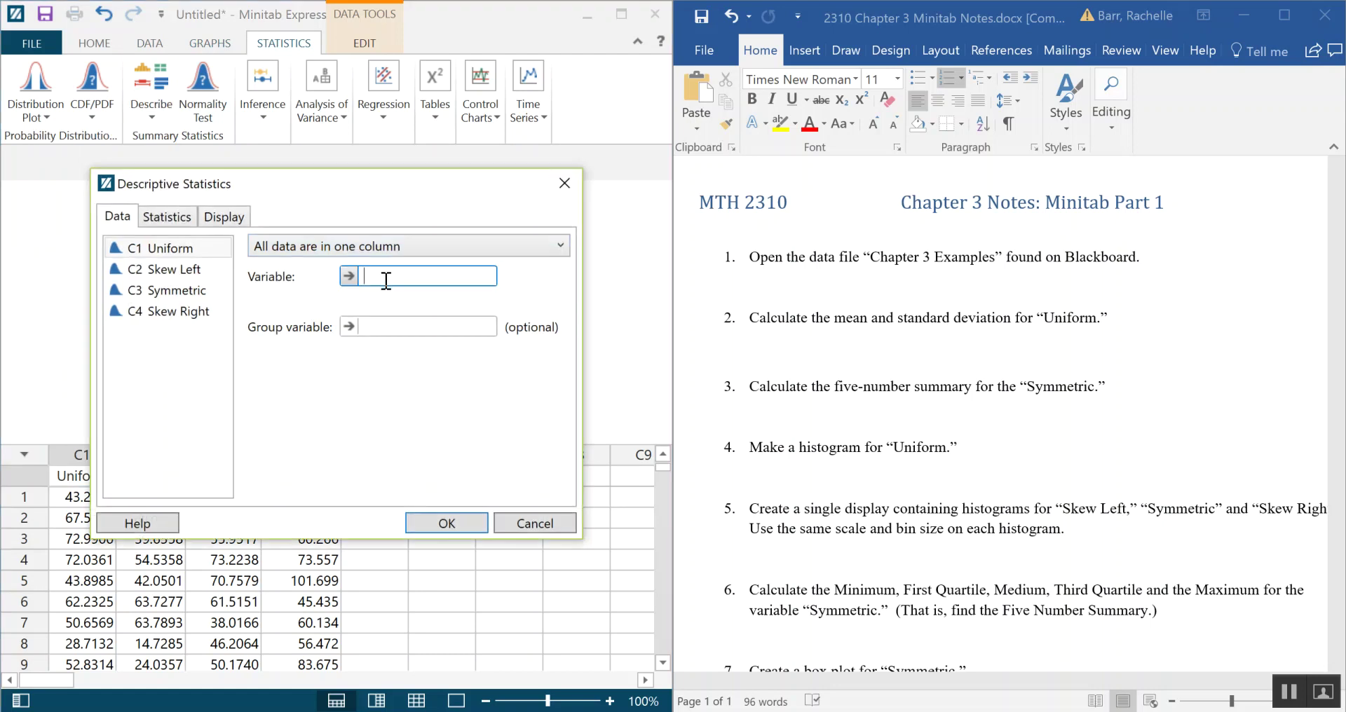
left_click_drag(359, 170, 340, 105)
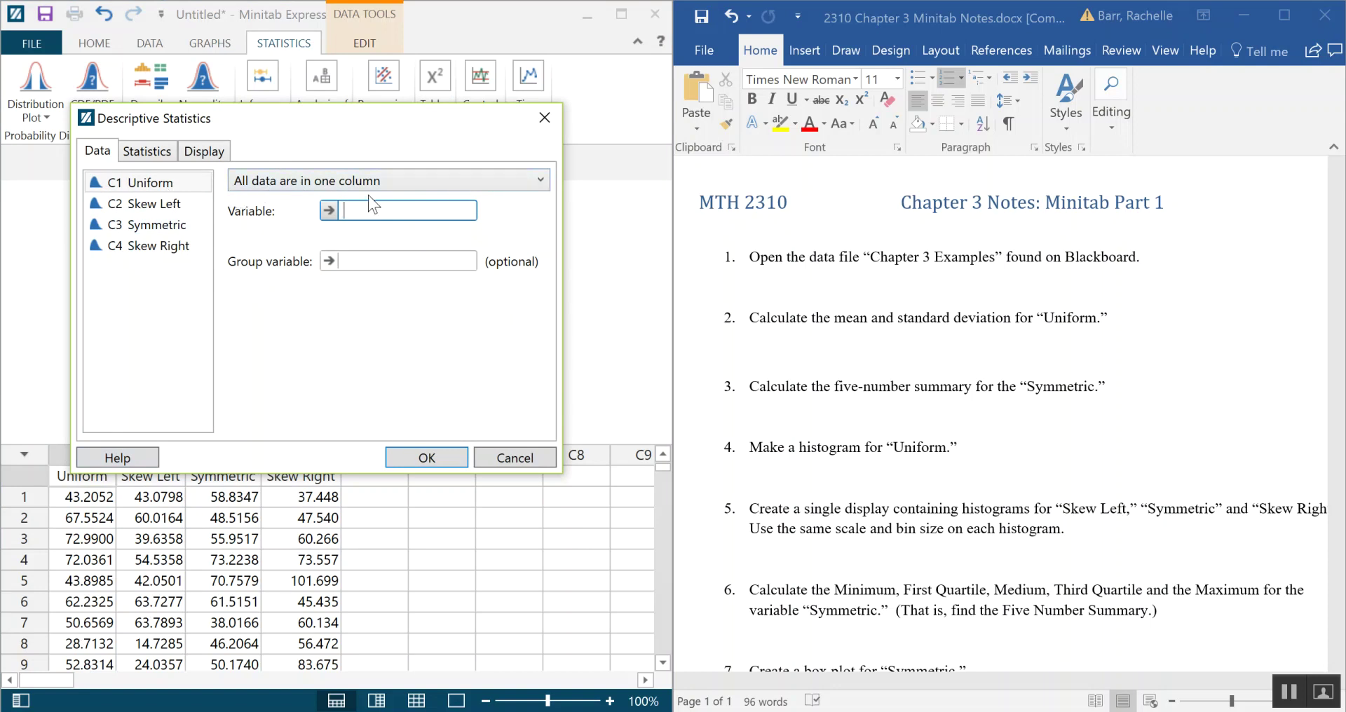
double_click(172, 183)
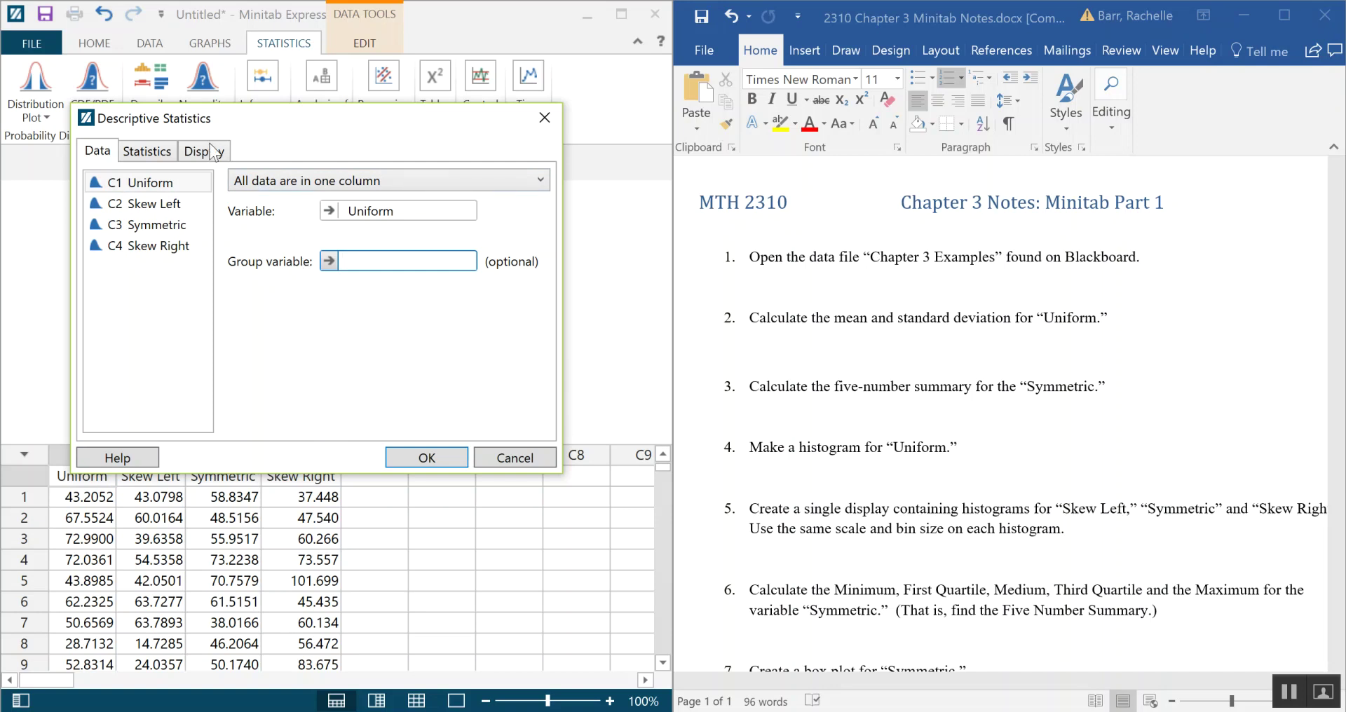
Limit the statistics to mean and standard deviation, with no graphs, and generate the results for Uniform
left_click(150, 153)
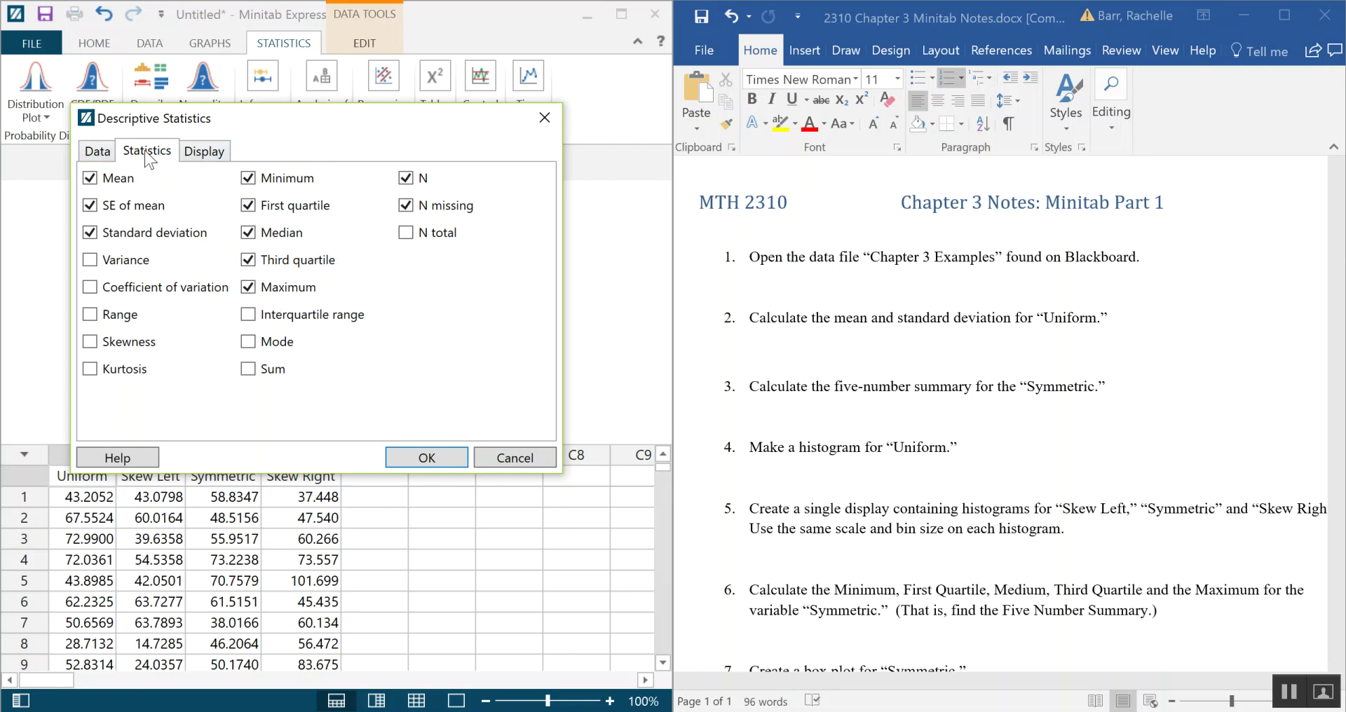
left_click(248, 179)
left_click(248, 205)
left_click(249, 233)
left_click(248, 261)
left_click(248, 288)
left_click(406, 178)
left_click(406, 205)
left_click(95, 208)
left_click(213, 156)
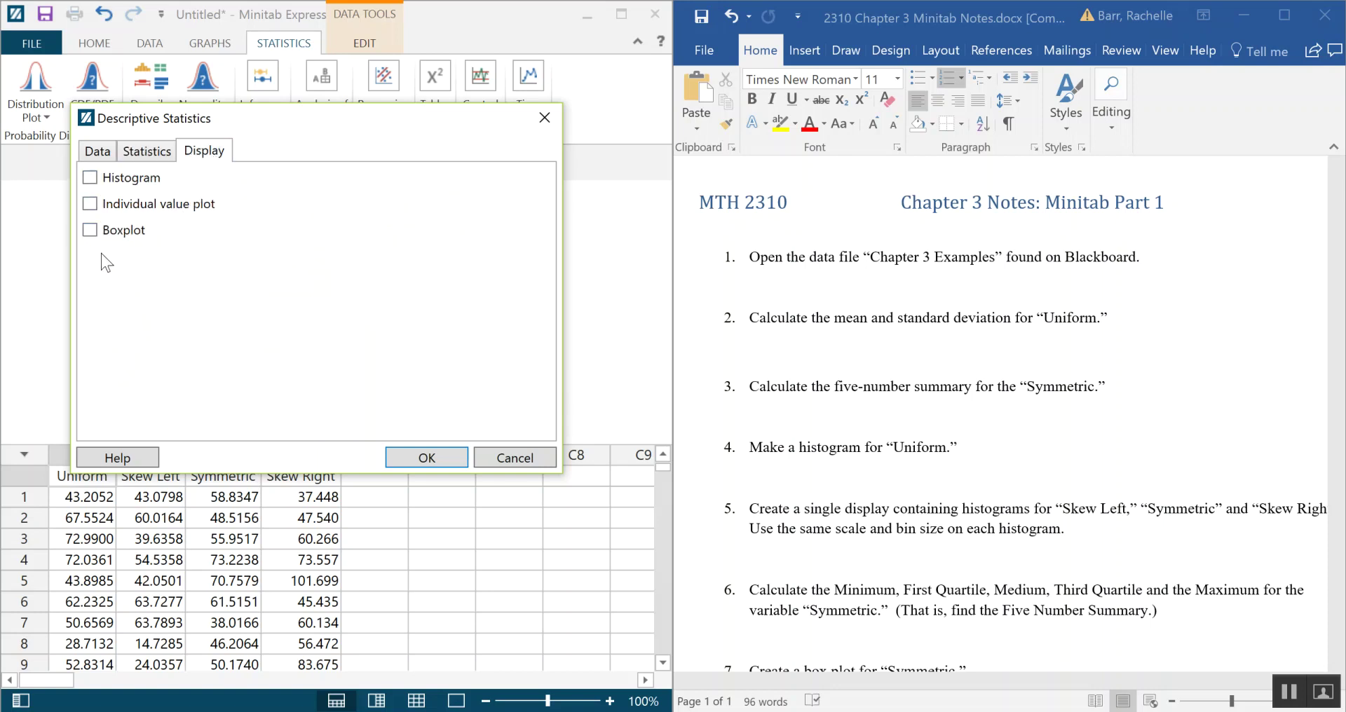
left_click(146, 153)
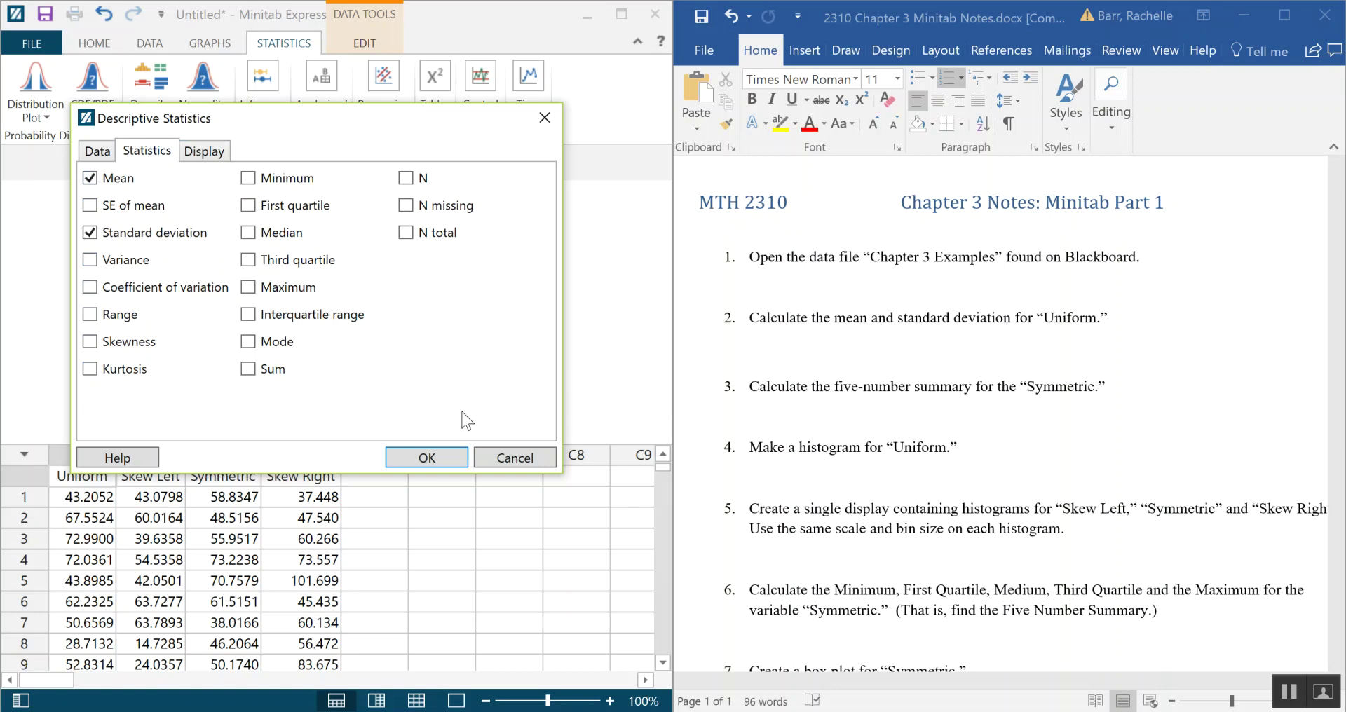
left_click(448, 463)
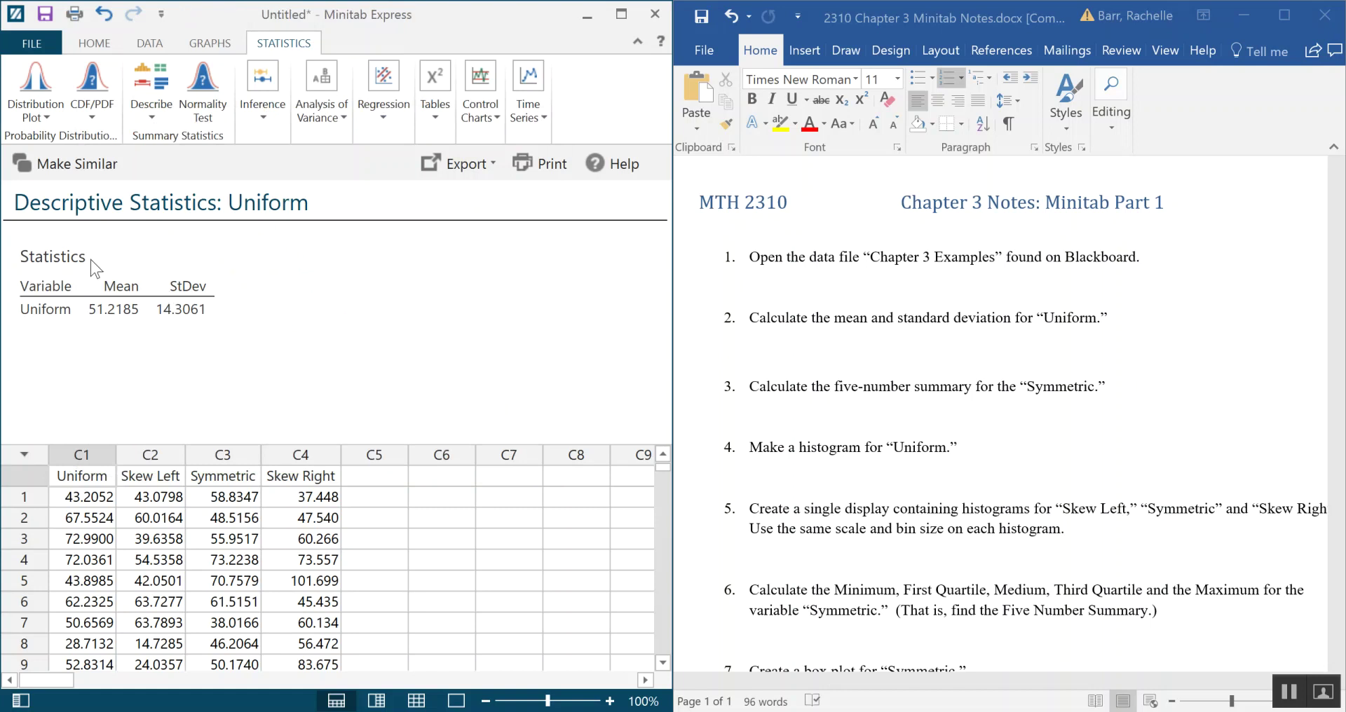
Copy the Uniform statistics table and paste it with its source formatting under question 2 in the Word notes
right_click(33, 260)
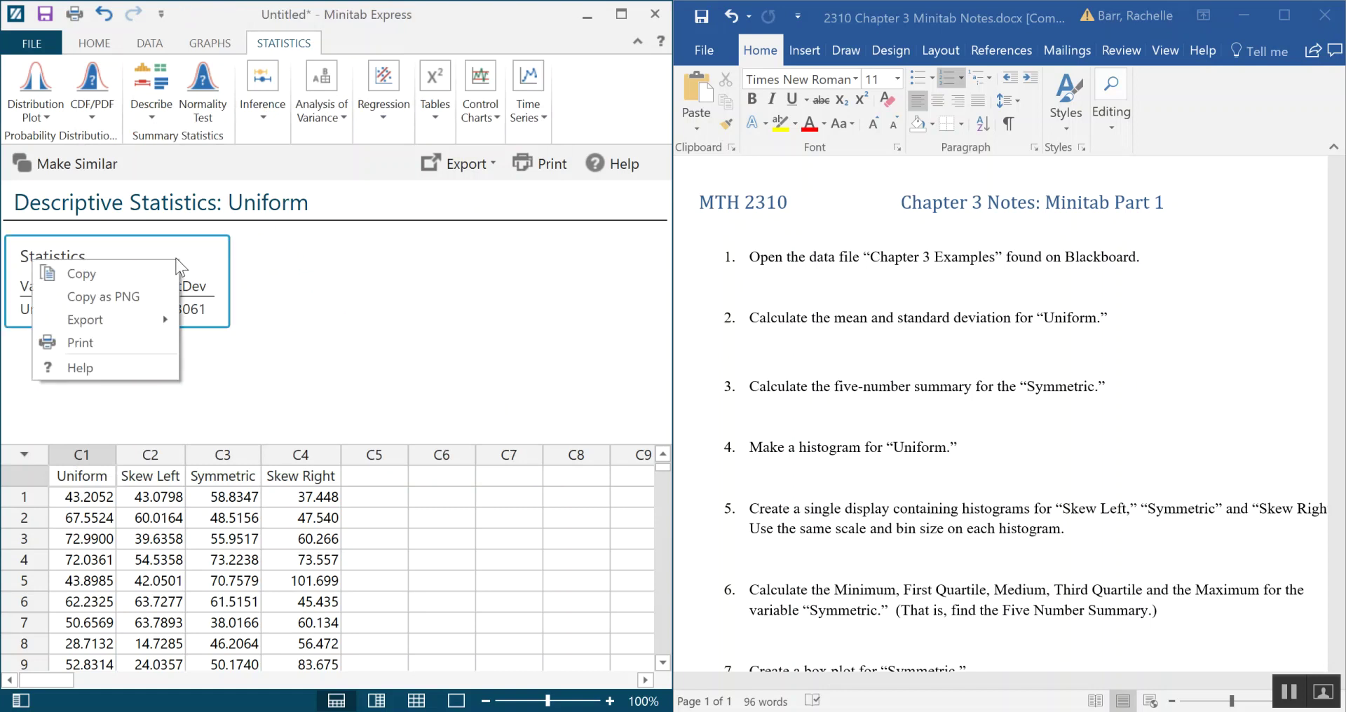
left_click(142, 273)
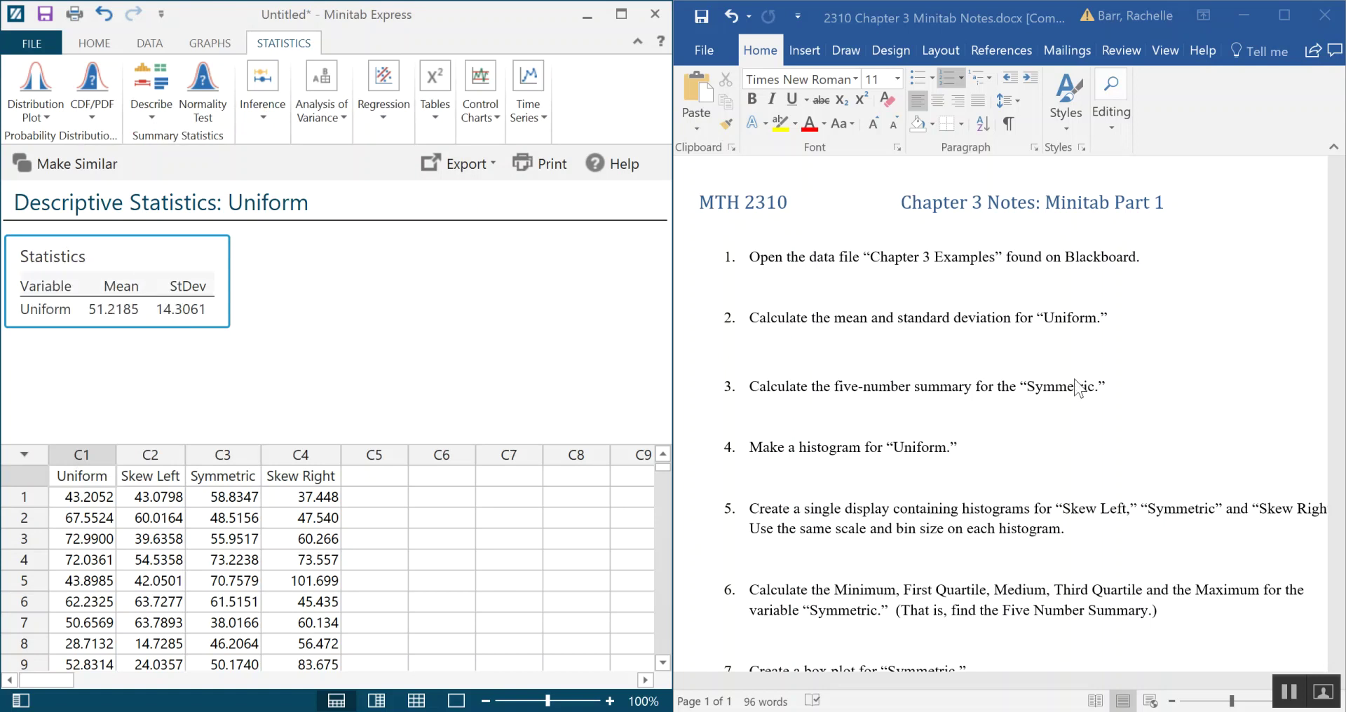
left_click(789, 347)
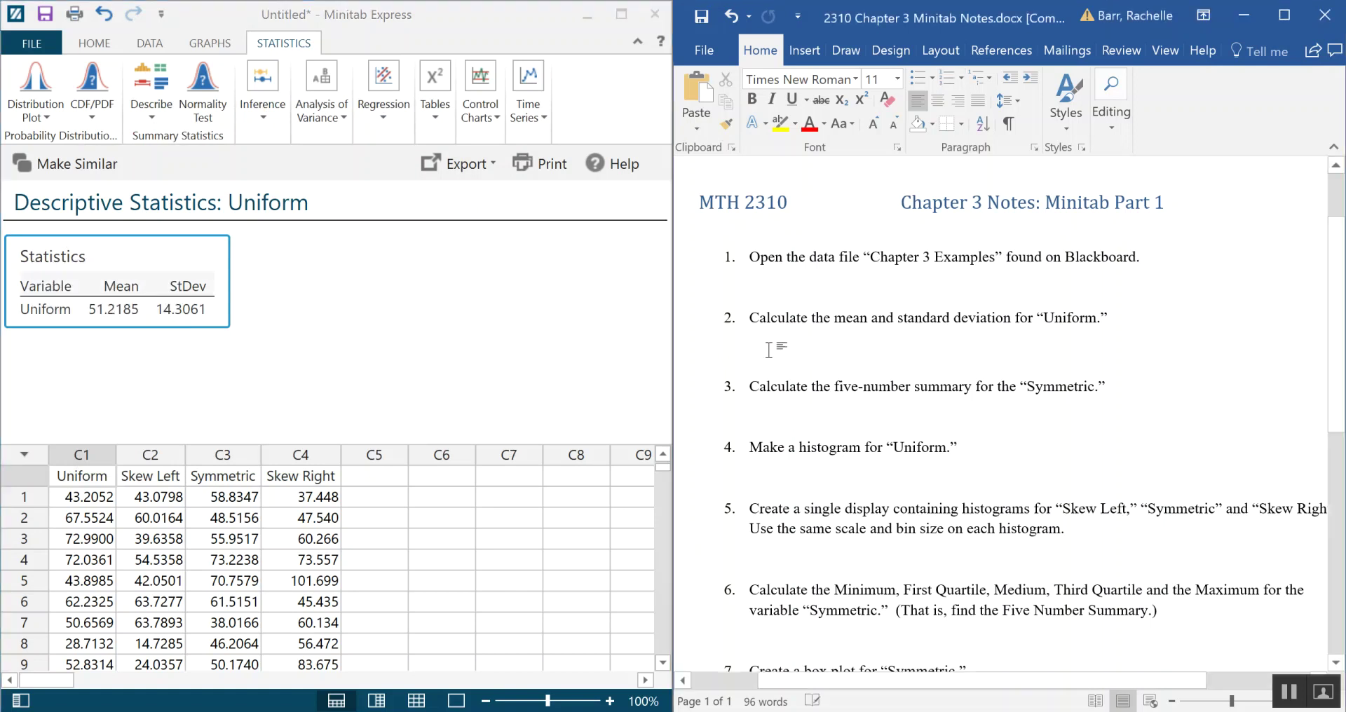
right_click(769, 349)
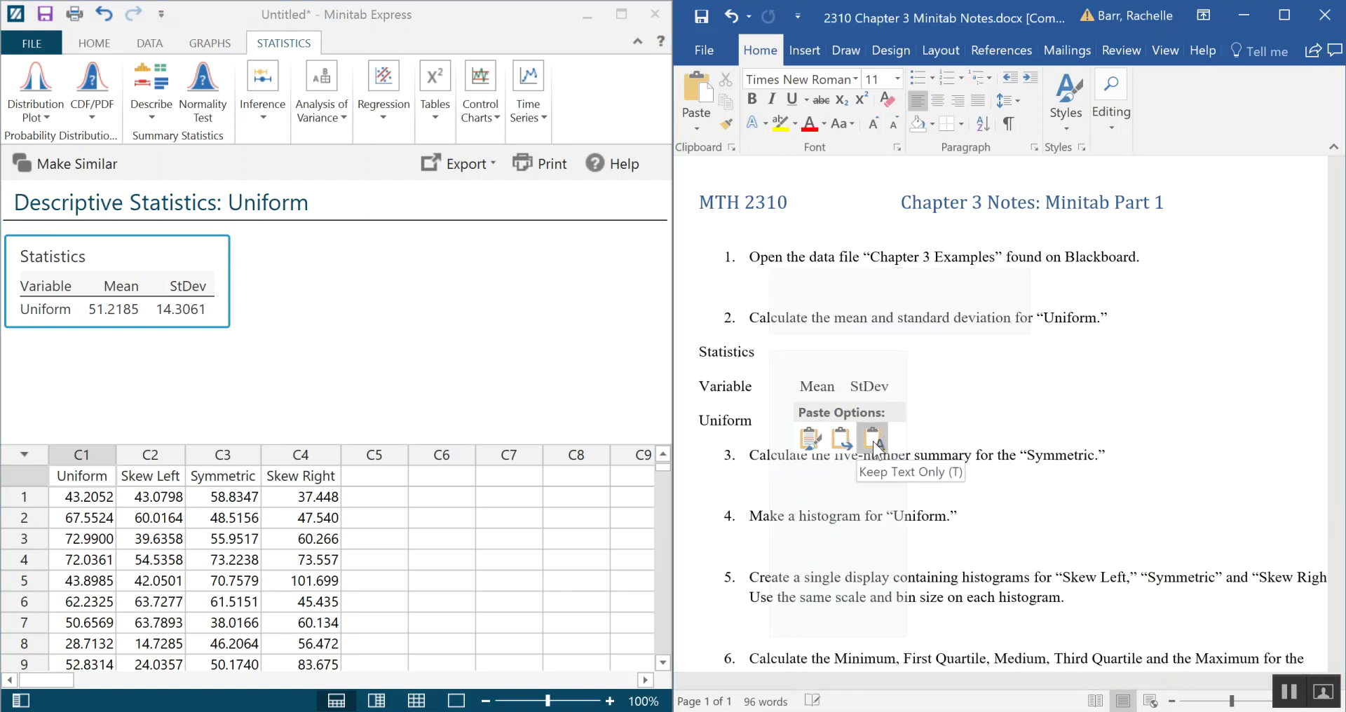
left_click(810, 440)
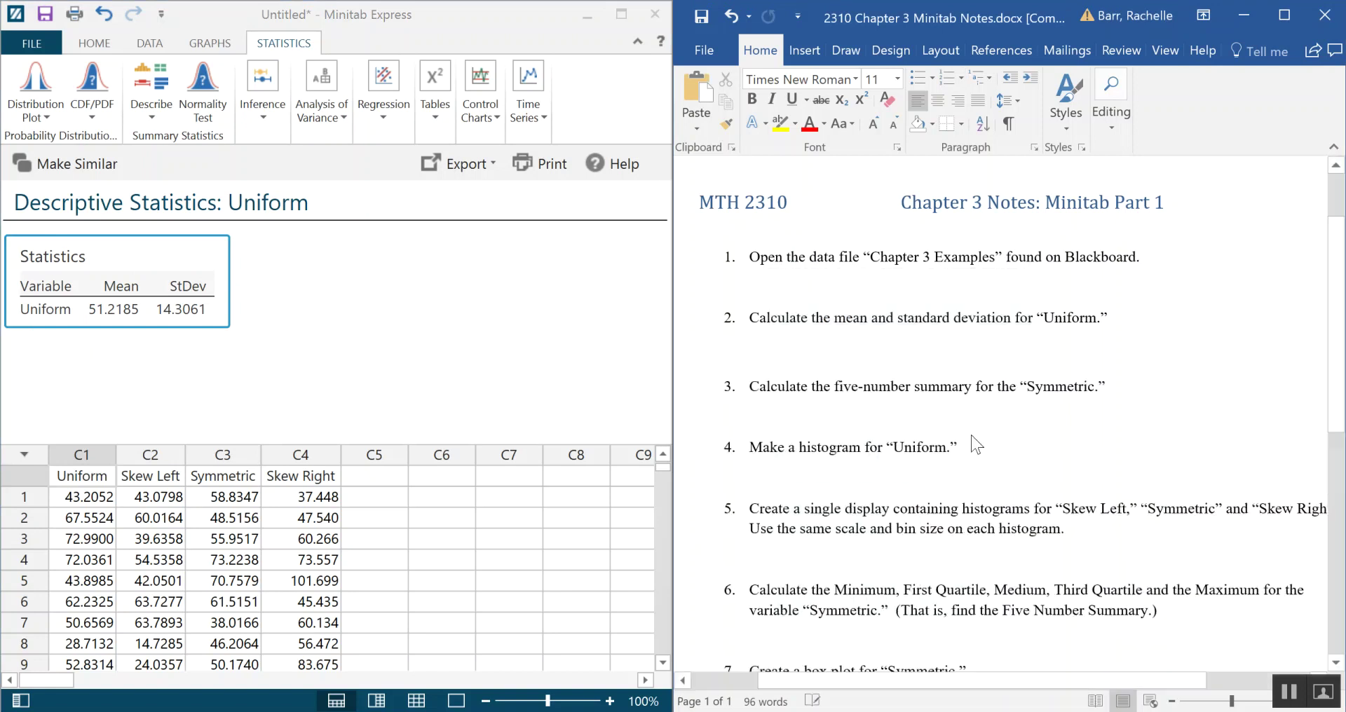
scroll(1018, 379, "down", 3)
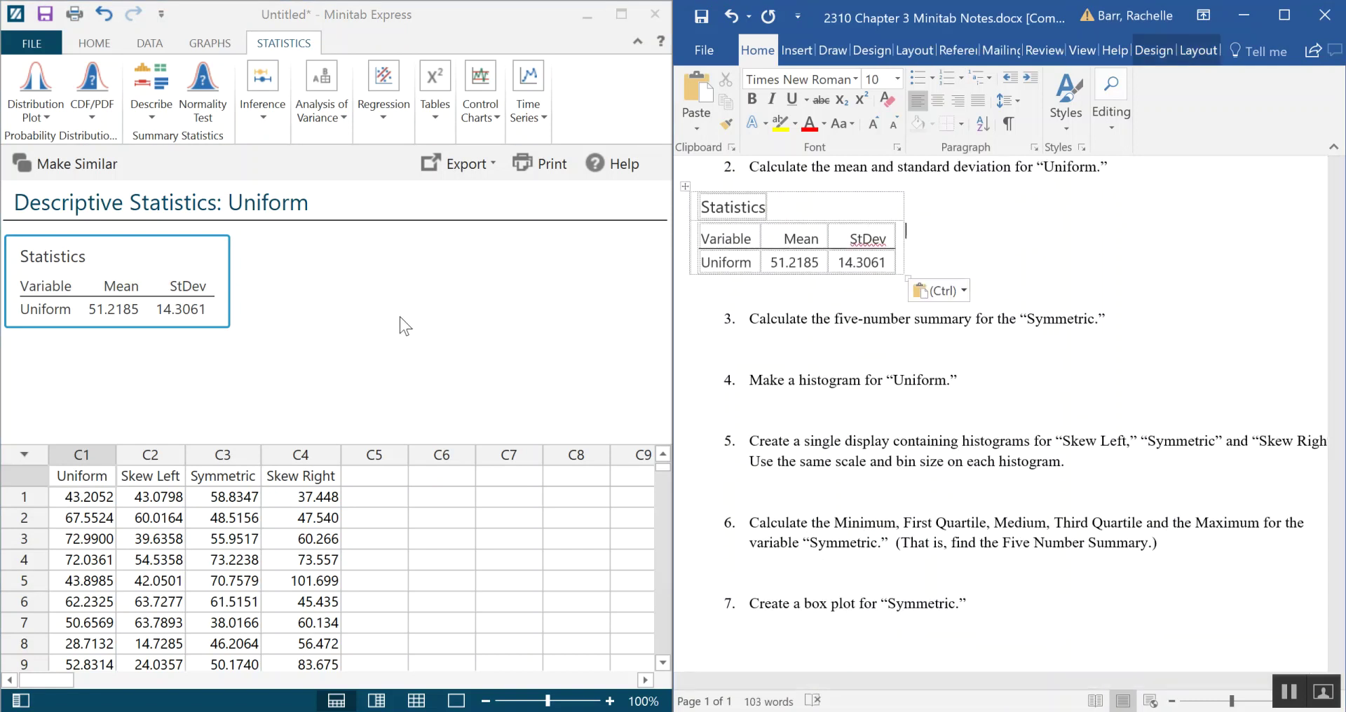
scroll(1125, 414, "up", 2)
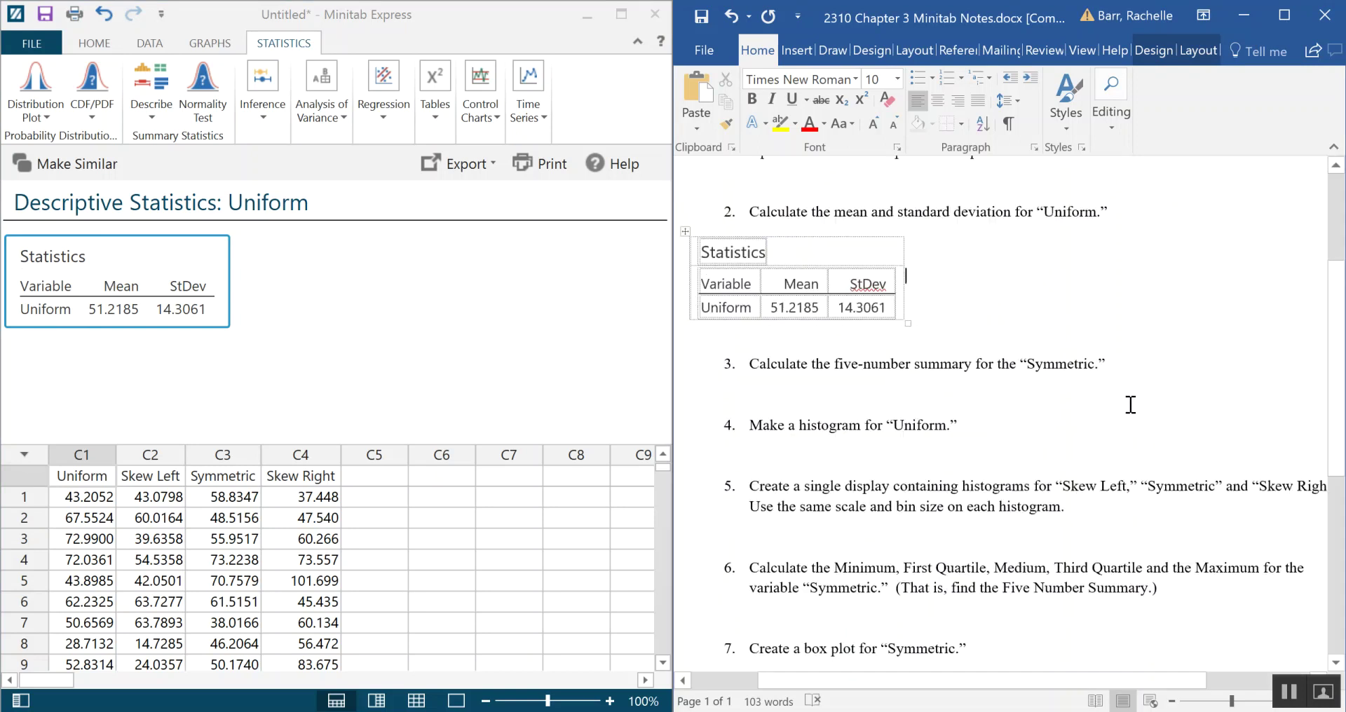
scroll(1027, 378, "down", 2)
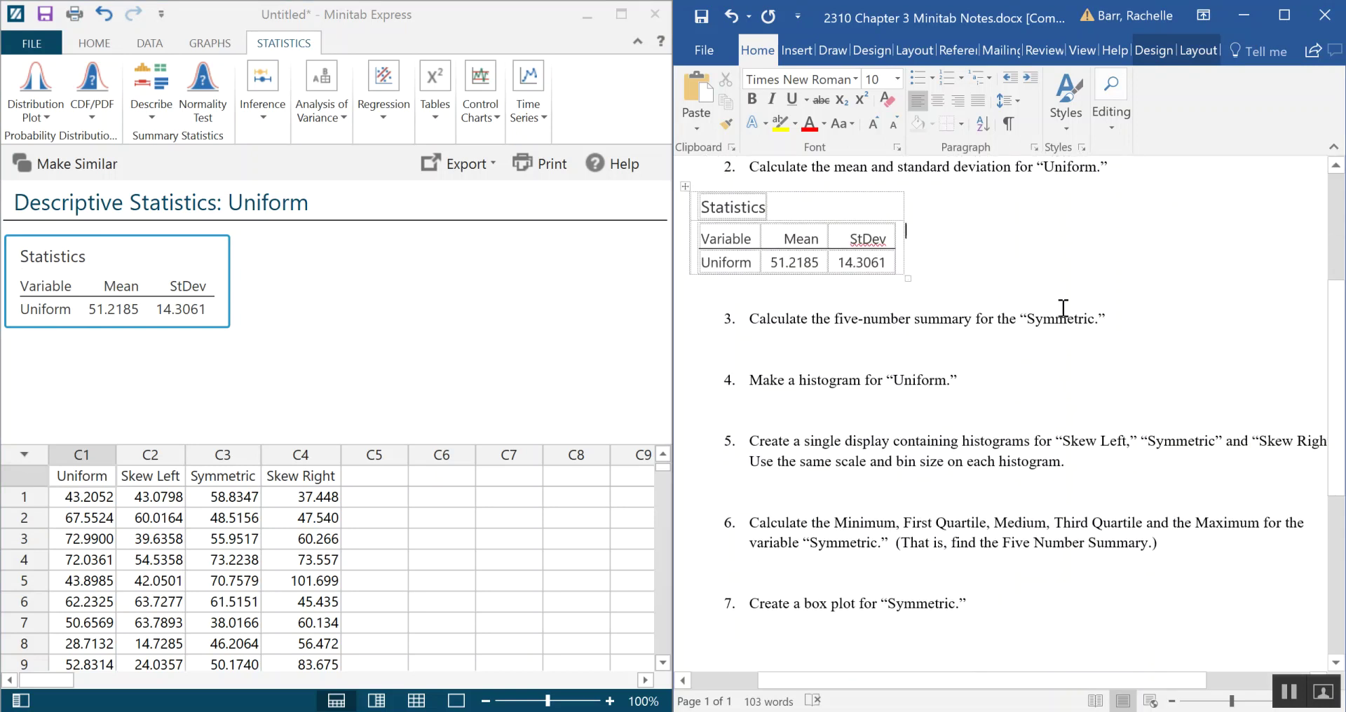
Add an extra blank line under question 3 about the five-number summary
scroll(911, 261, "down", 3)
left_click(797, 249)
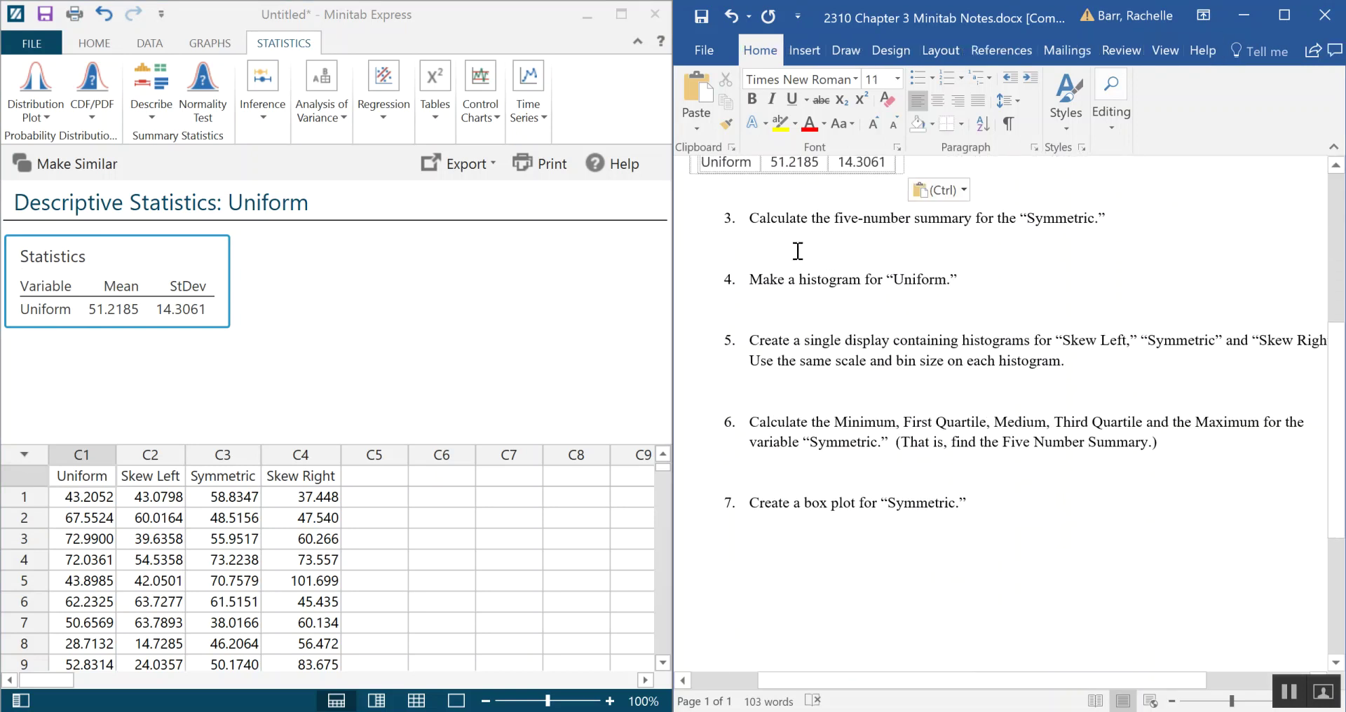
key("Return")
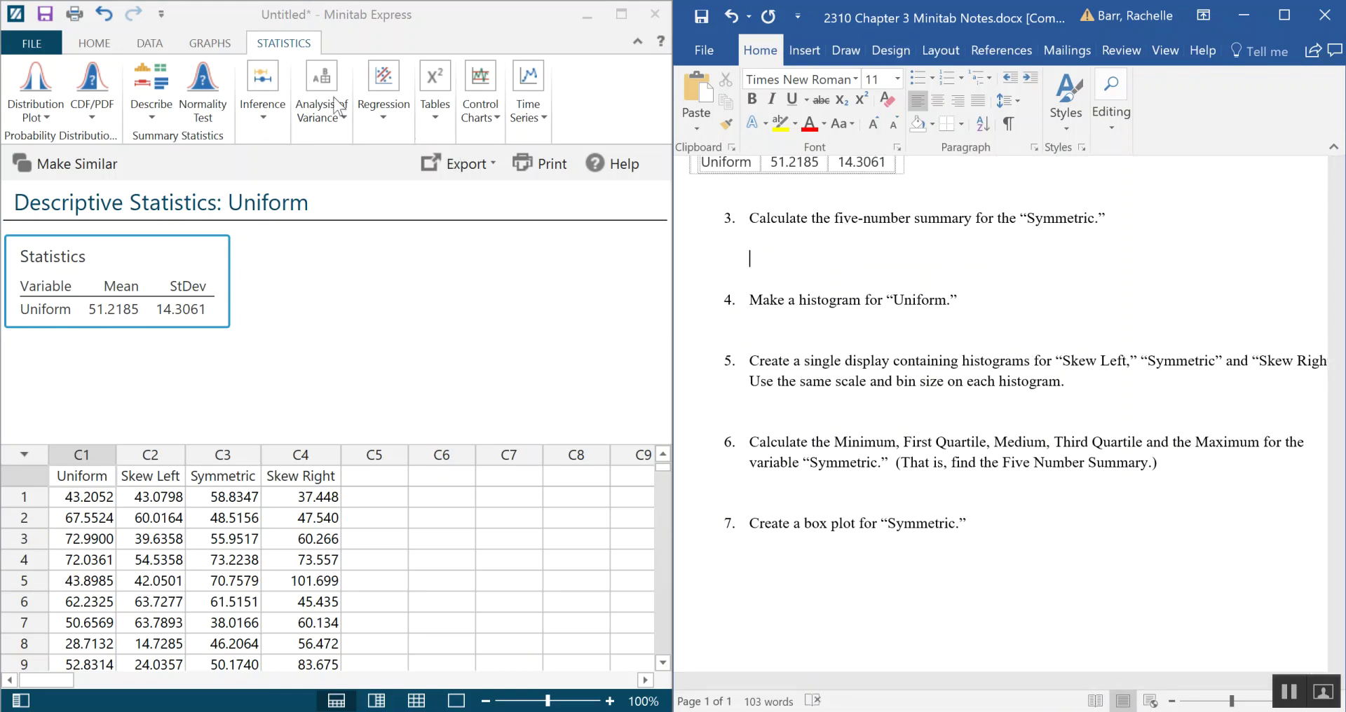
Switch to Minitab Express and set up Descriptive Statistics with Symmetric as the variable
left_click(140, 108)
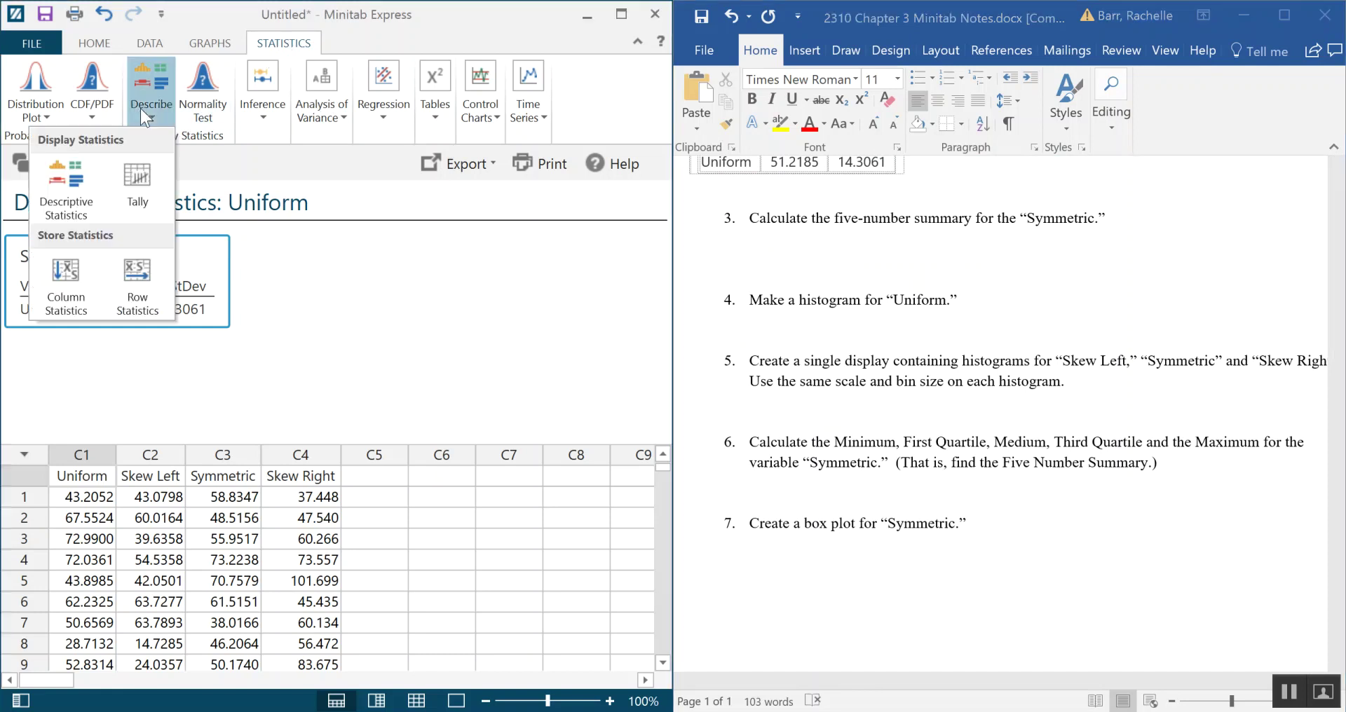
left_click(68, 212)
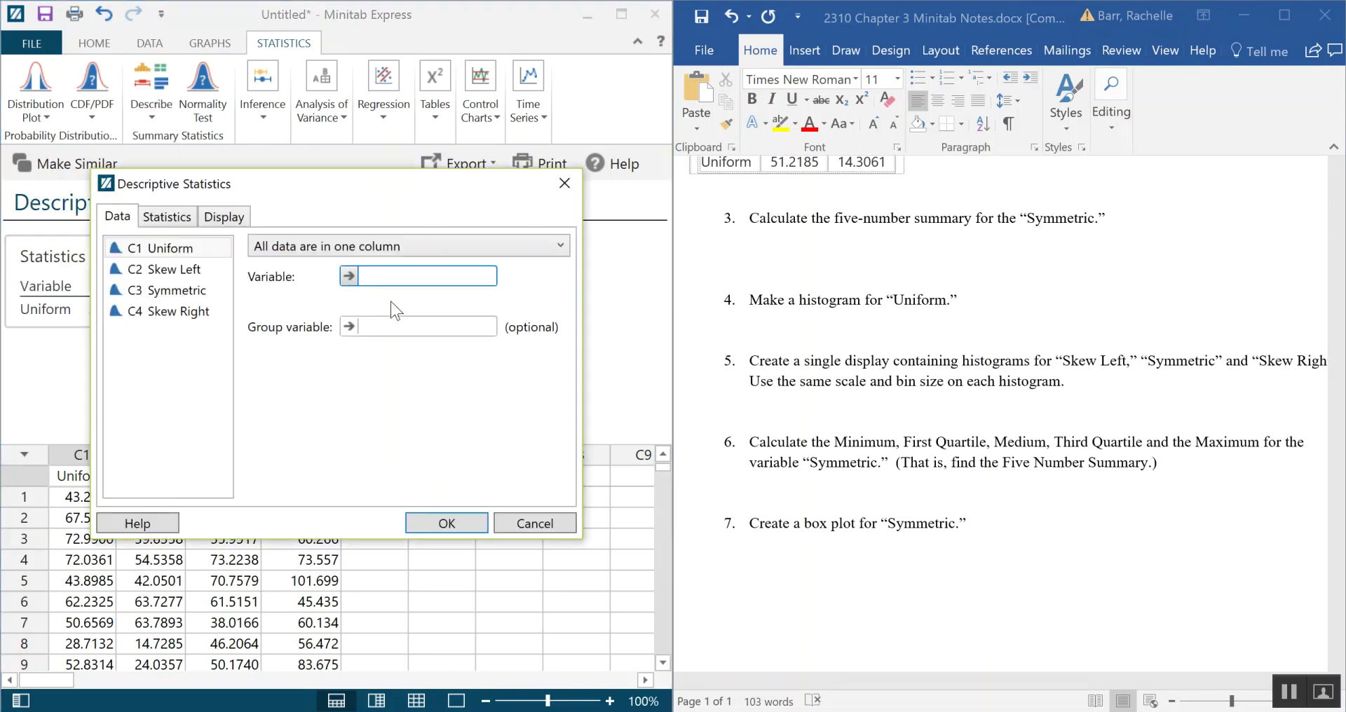
double_click(193, 298)
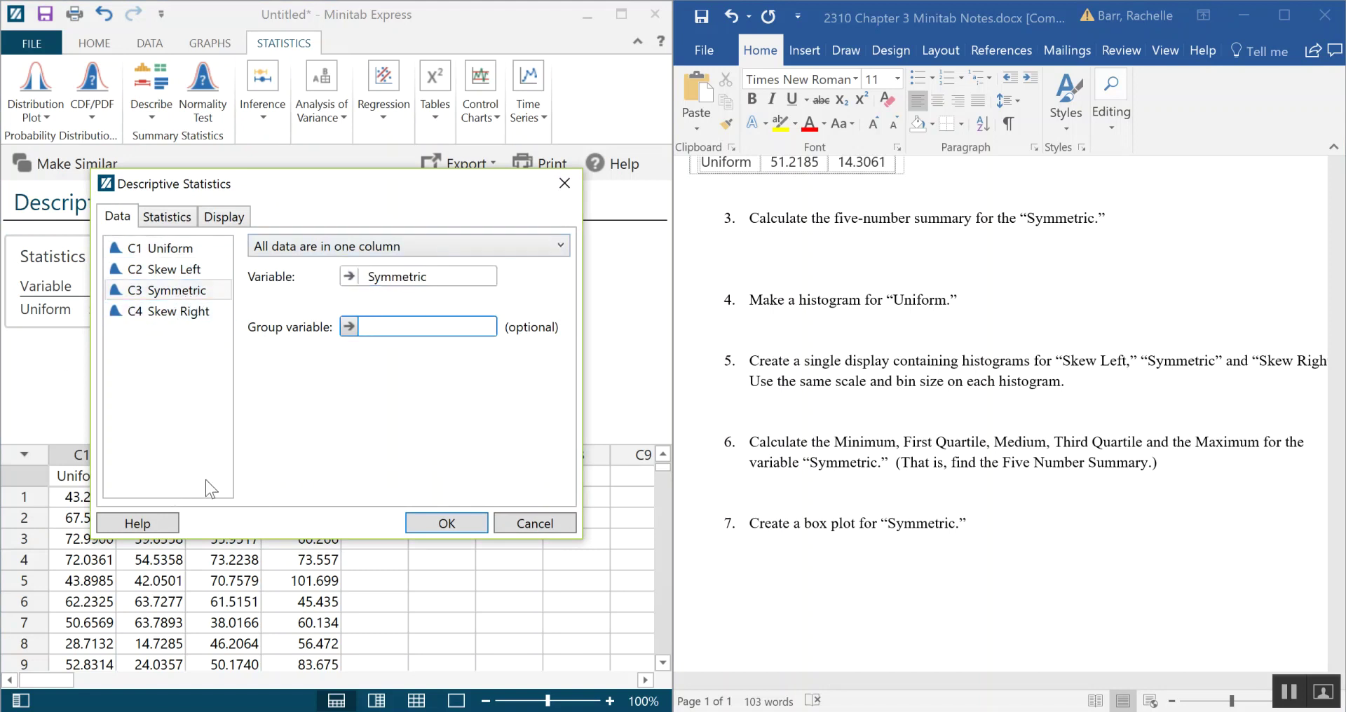
Restrict the statistics to minimum, first quartile, median, third quartile and maximum, and generate the results for Symmetric
left_click(175, 218)
left_click(109, 245)
left_click(109, 271)
left_click(120, 297)
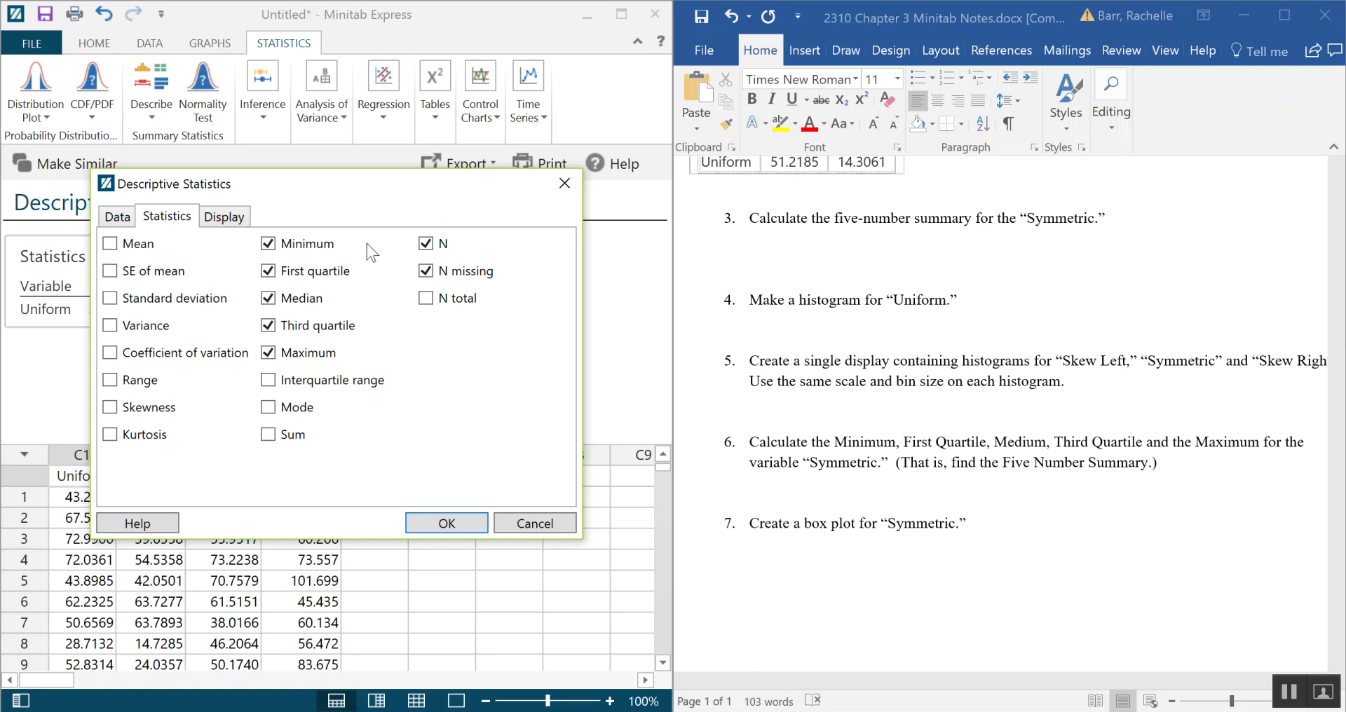
left_click(434, 246)
left_click(429, 271)
left_click(474, 523)
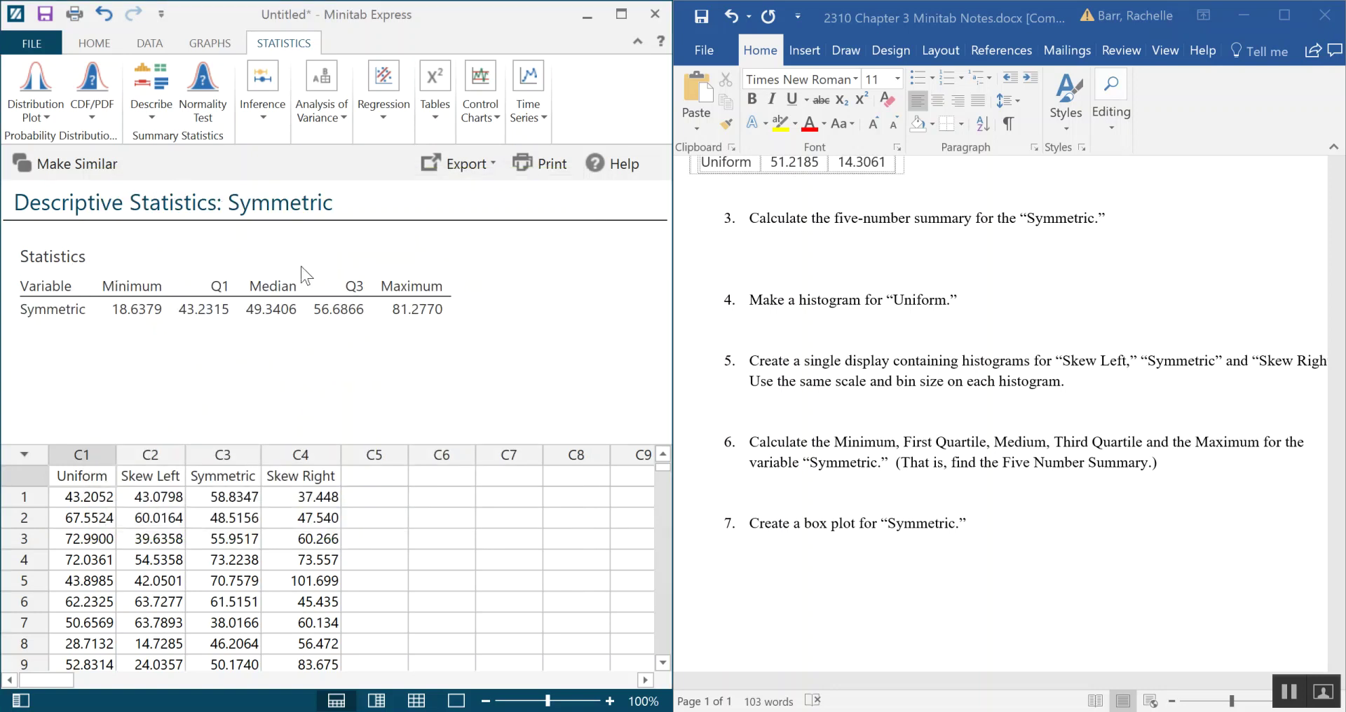
Copy the Symmetric statistics table into the Word notes under question 3 and remove the extra blank line below it
left_click(358, 264)
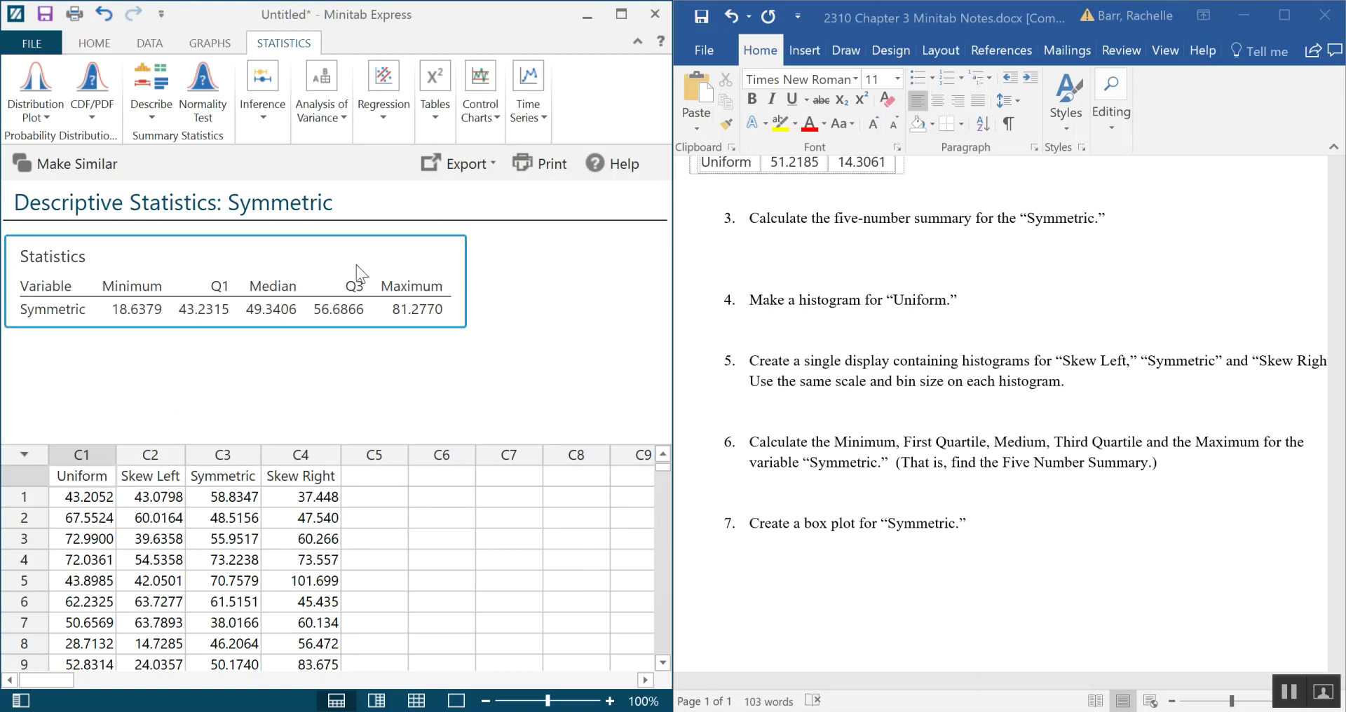
right_click(356, 264)
left_click(293, 277)
left_click(777, 268)
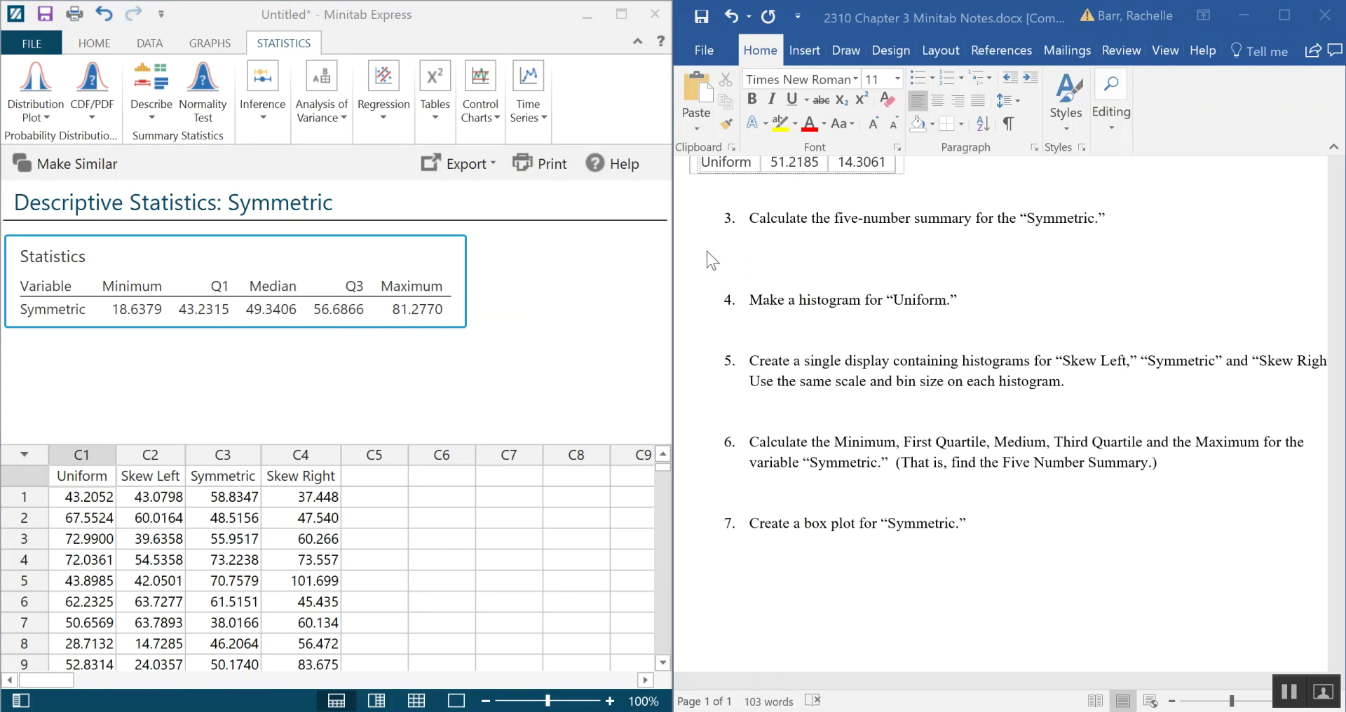
left_click(742, 254)
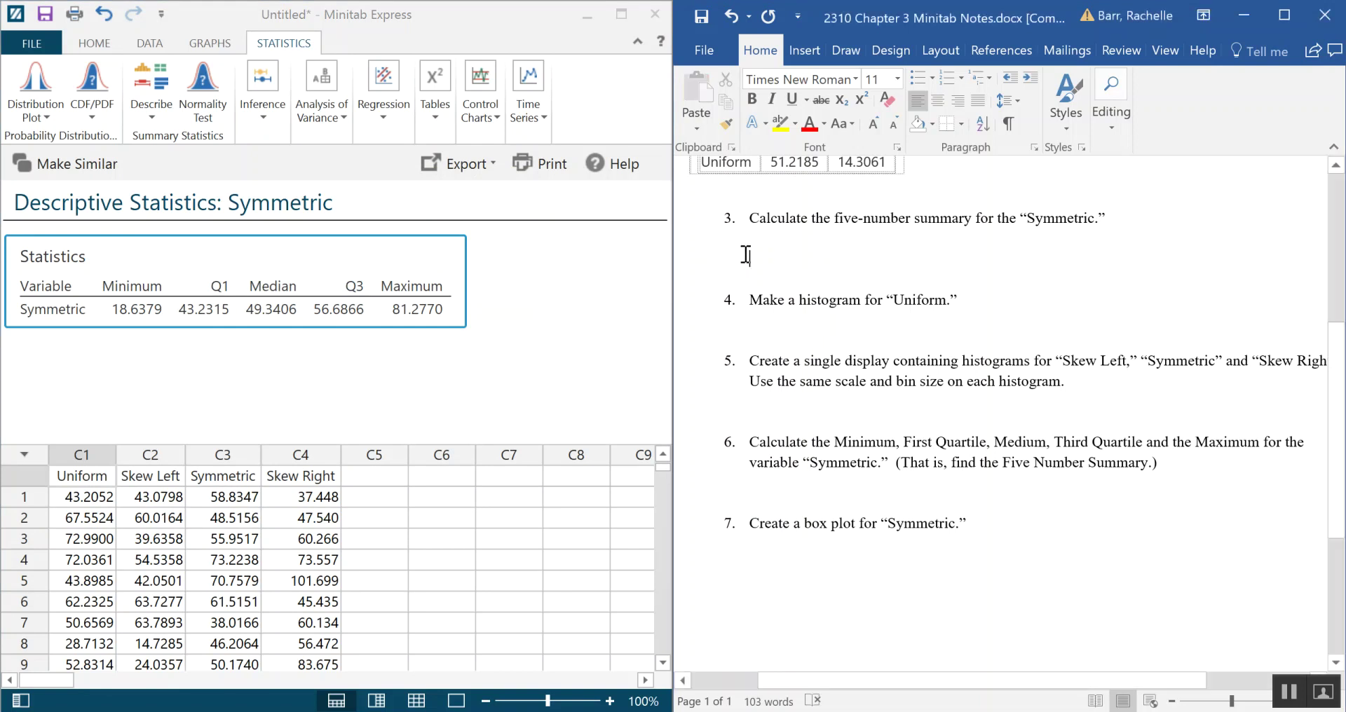
right_click(767, 256)
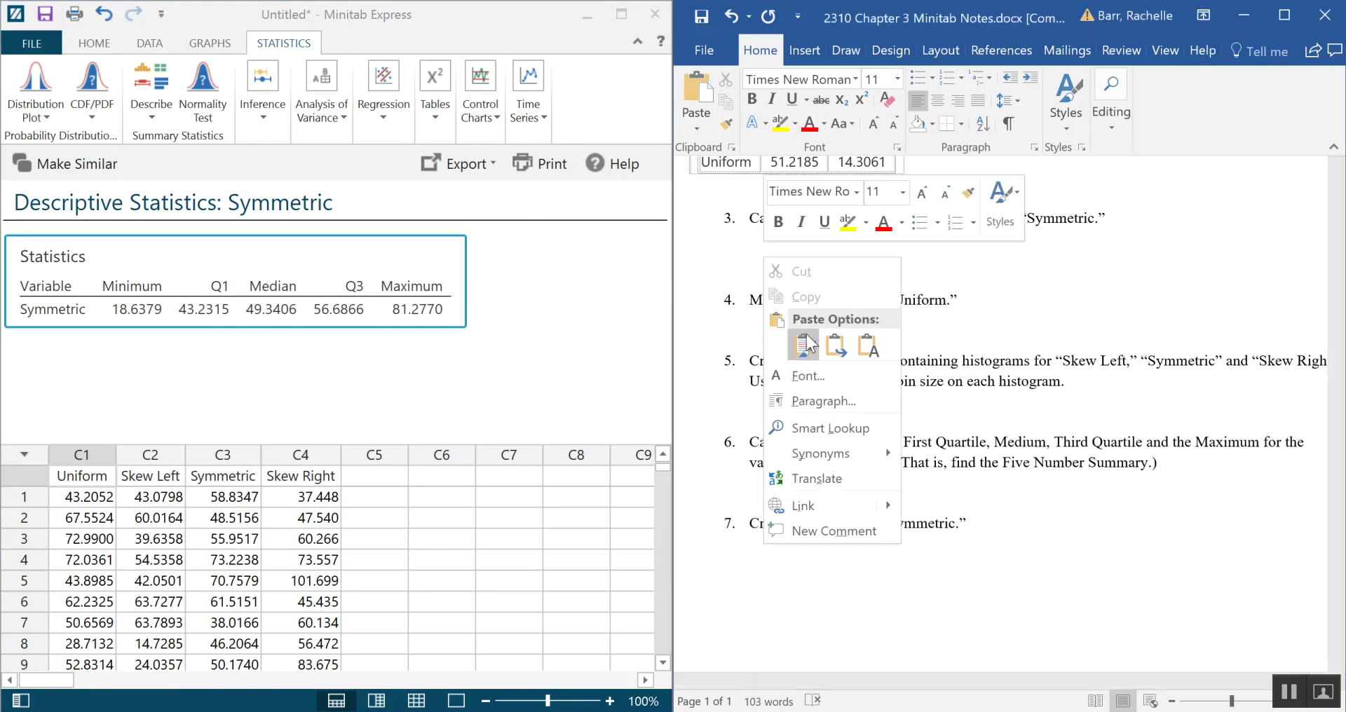
key("Escape")
key("ctrl+v")
scroll(926, 280, "down", 2)
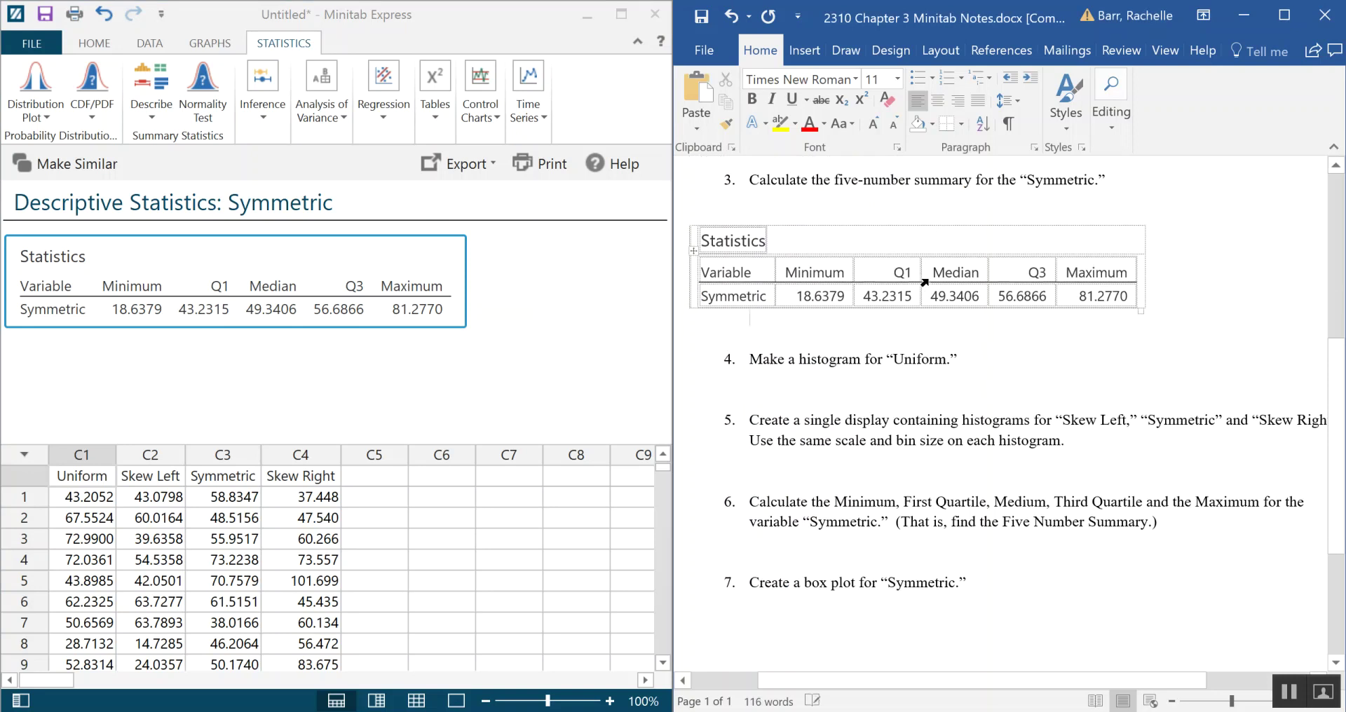
key("Delete")
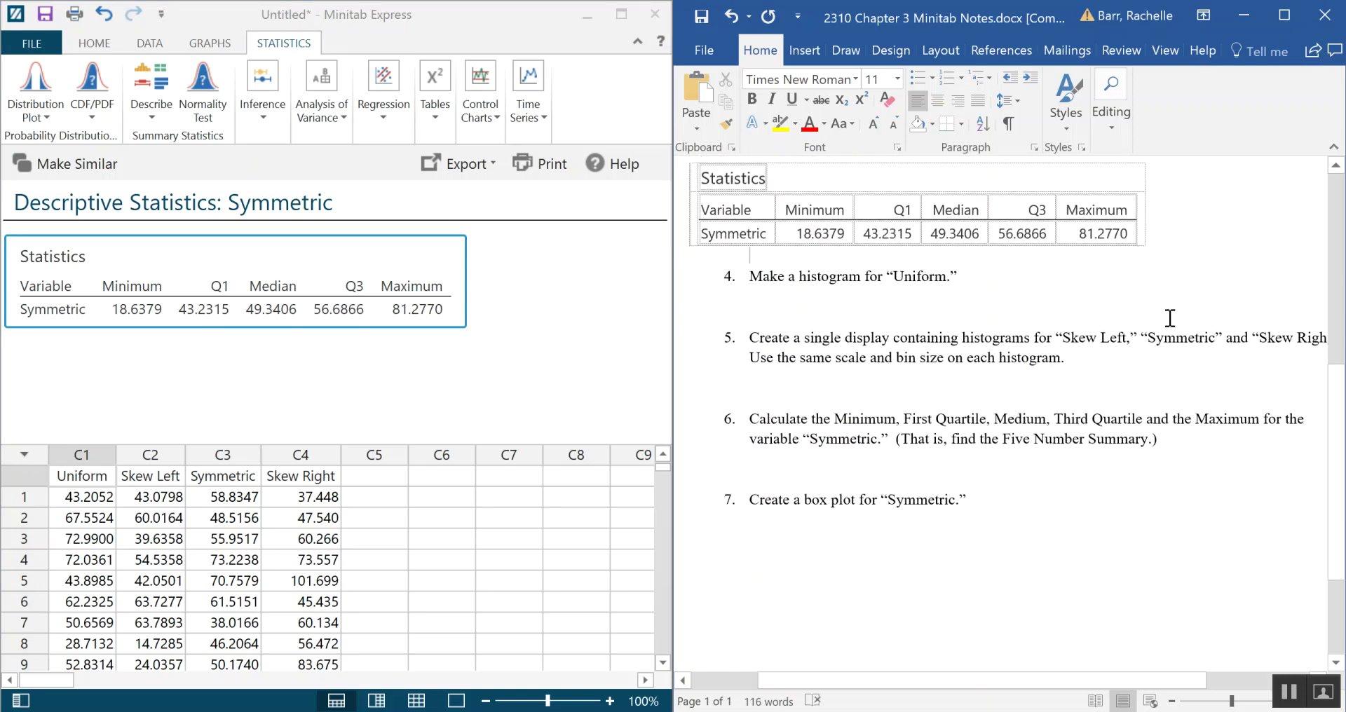
Review the pasted tables under questions 2 and 3 and the remaining questions in the notes
scroll(1170, 316, "up", 2)
scroll(1079, 405, "up", 3)
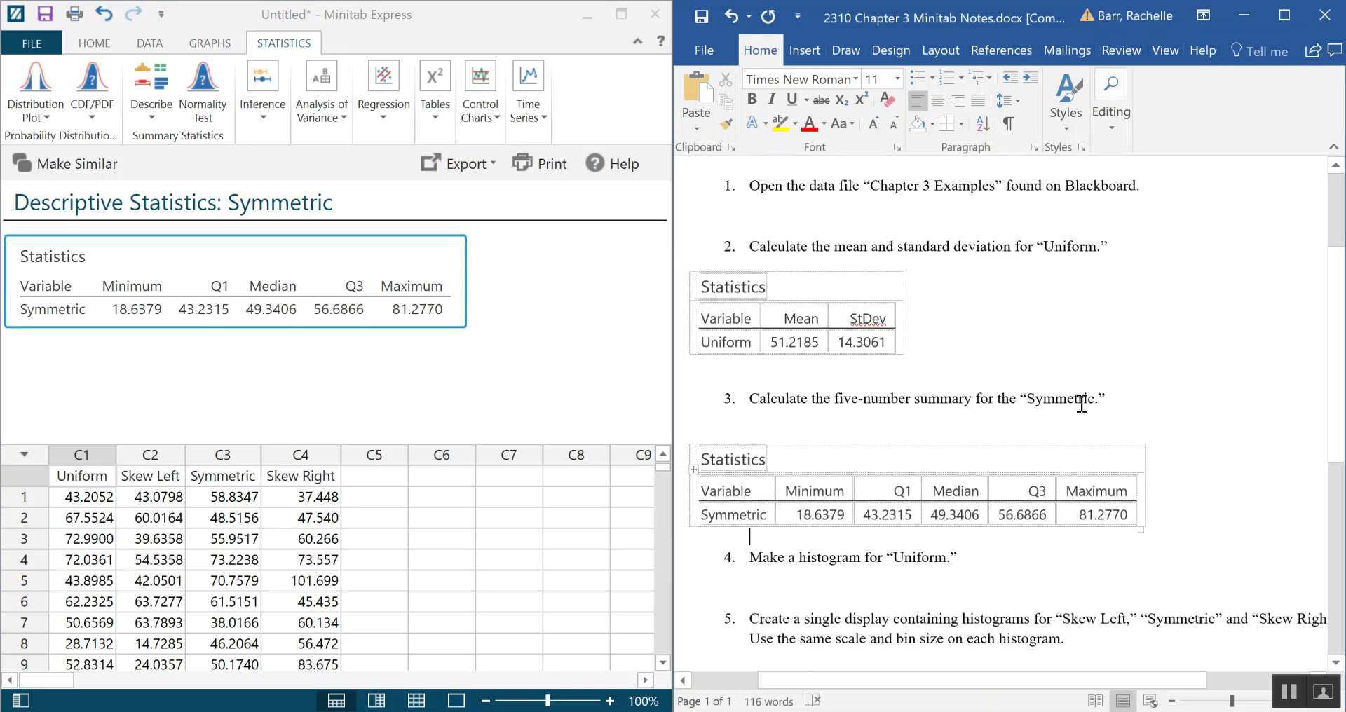
scroll(1089, 401, "down", 1)
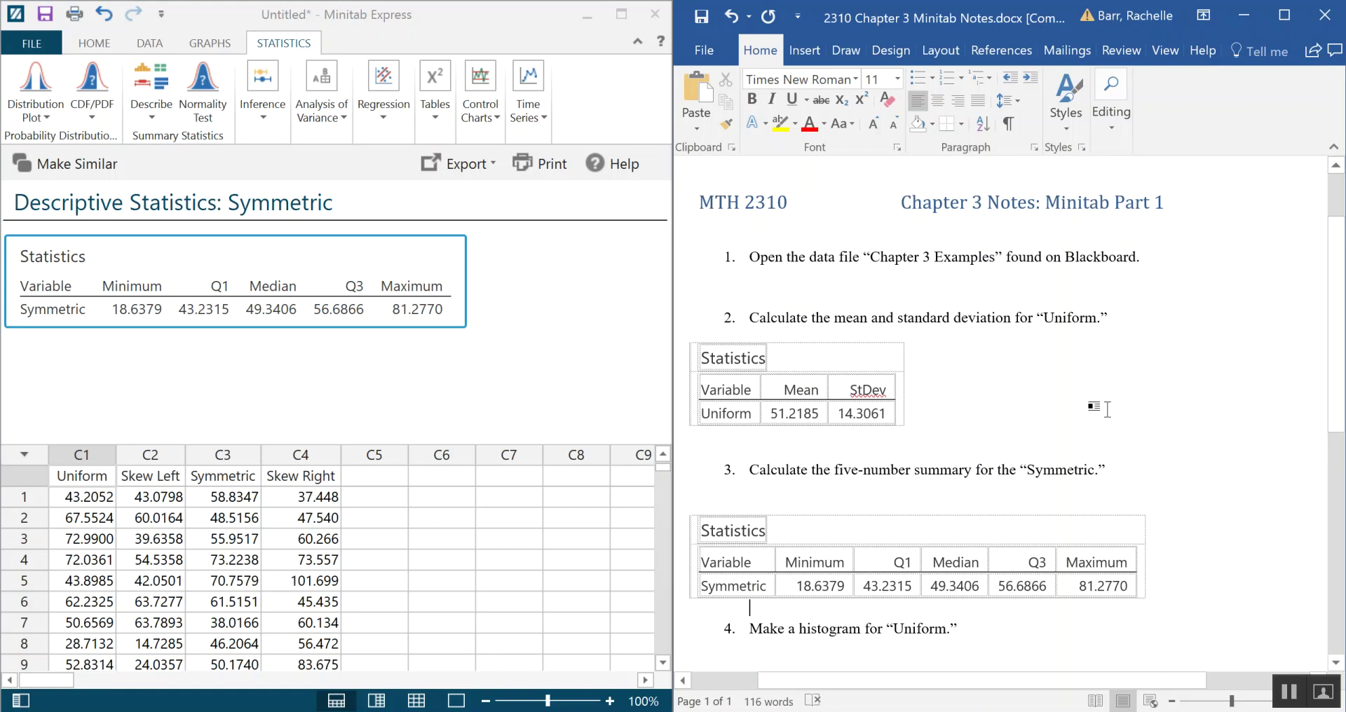
scroll(1104, 406, "down", 1)
scroll(1109, 411, "up", 1)
scroll(1111, 409, "down", 1)
scroll(1114, 410, "down", 1)
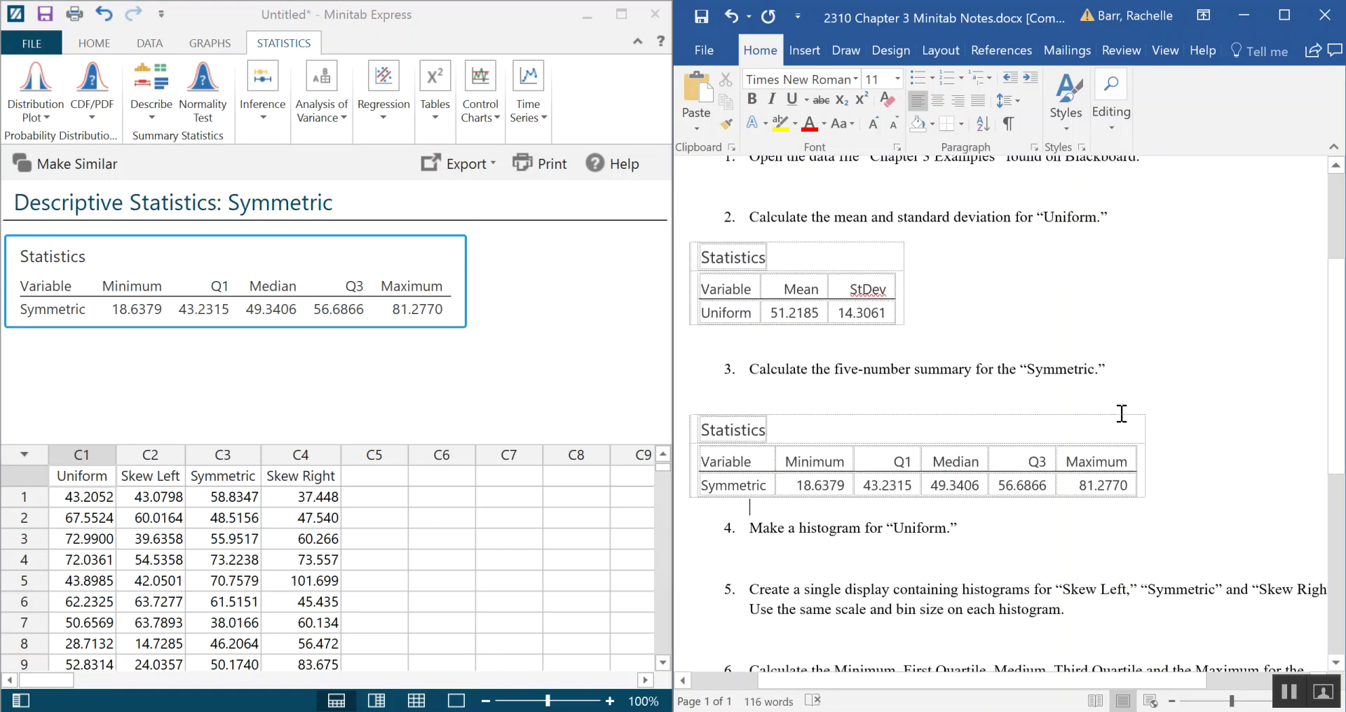
scroll(946, 436, "down", 3)
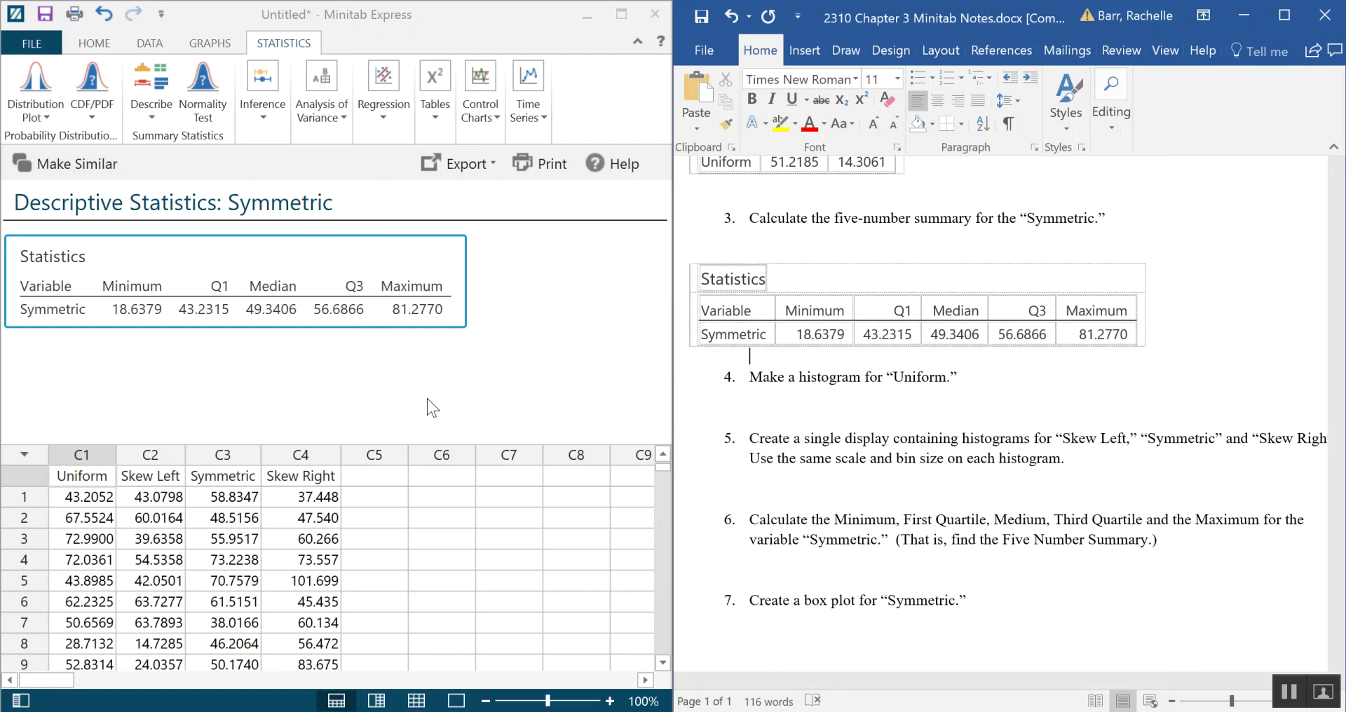
Show the Navigator in Minitab Express, view the Uniform and Symmetric descriptive statistics outputs in turn, and hide it again
left_click(105, 44)
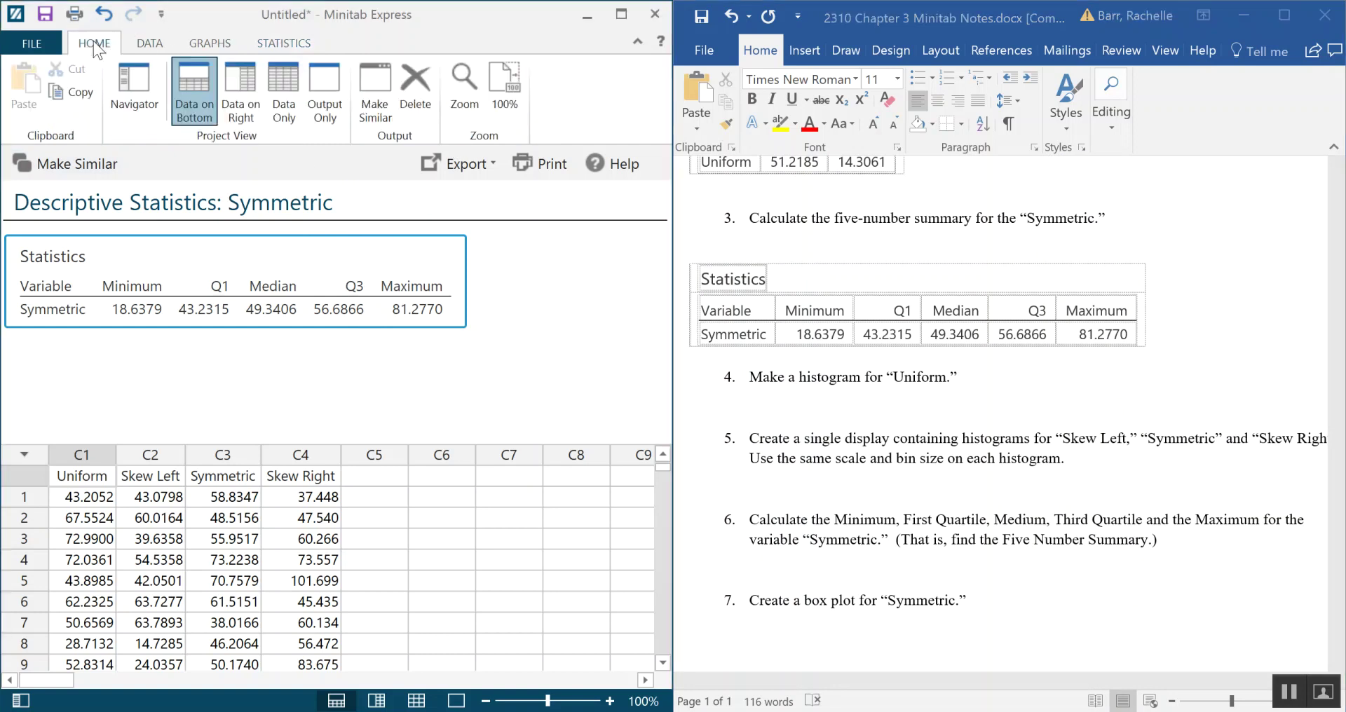
left_click(130, 87)
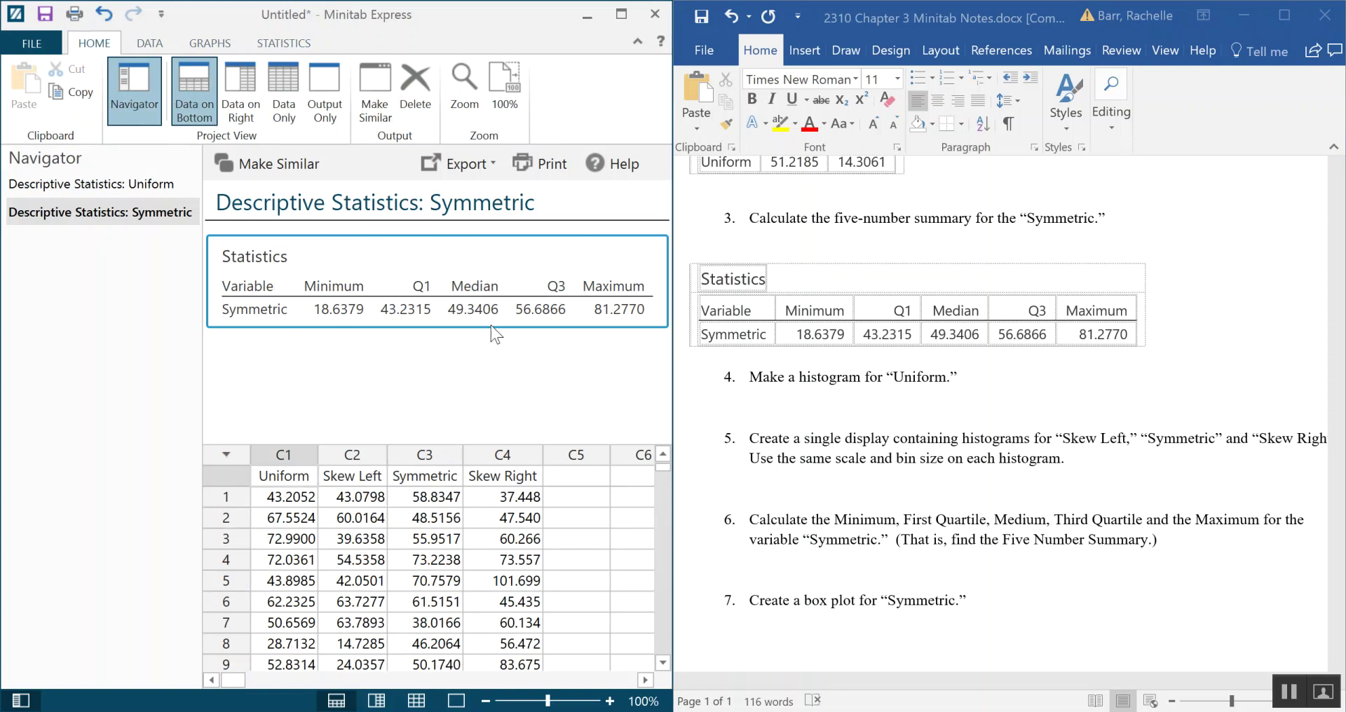
left_click(93, 184)
left_click(95, 209)
left_click(98, 190)
left_click(100, 210)
left_click(103, 192)
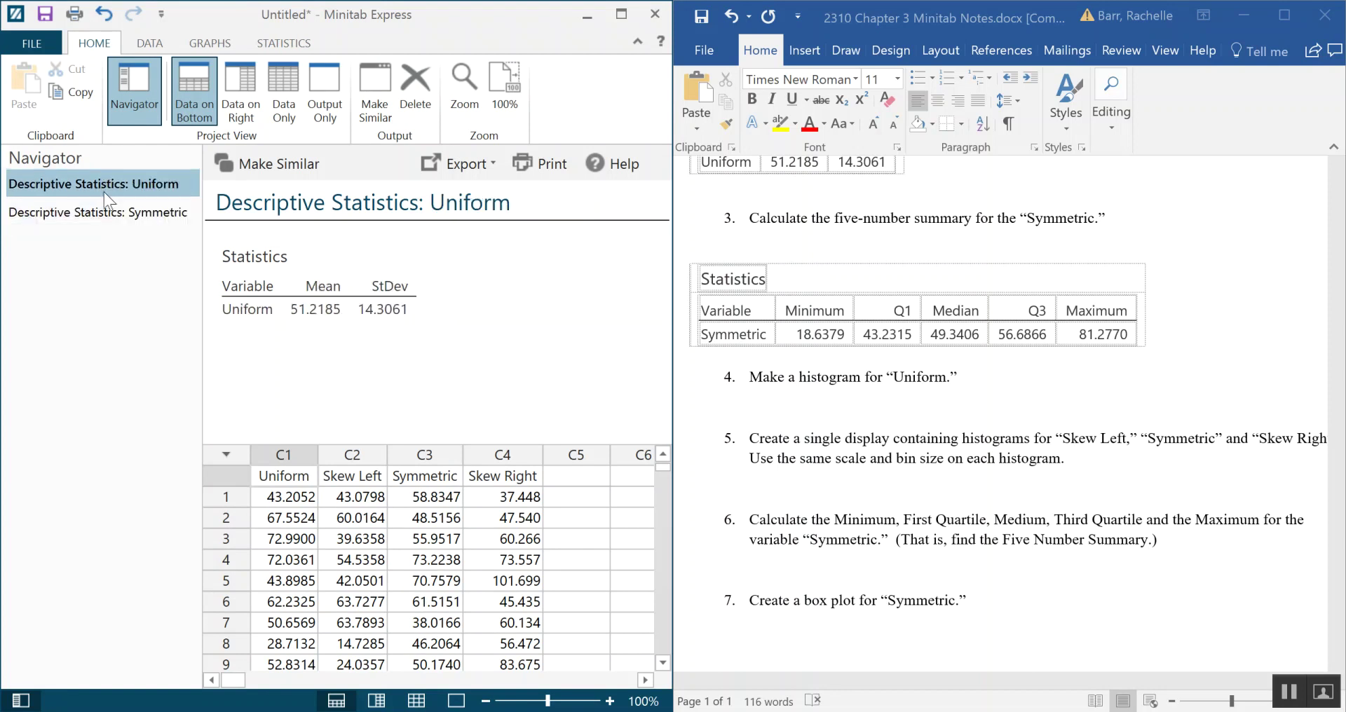
left_click(119, 220)
left_click(119, 191)
left_click(127, 212)
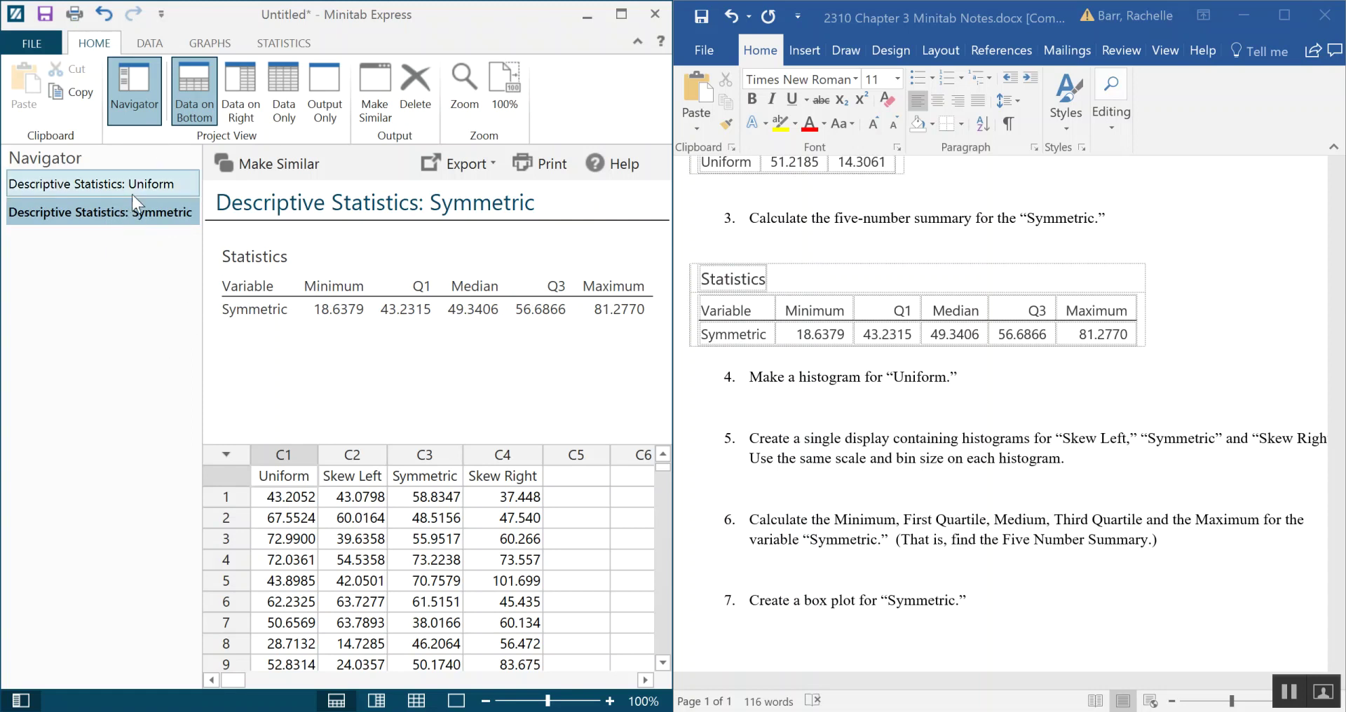
left_click(149, 97)
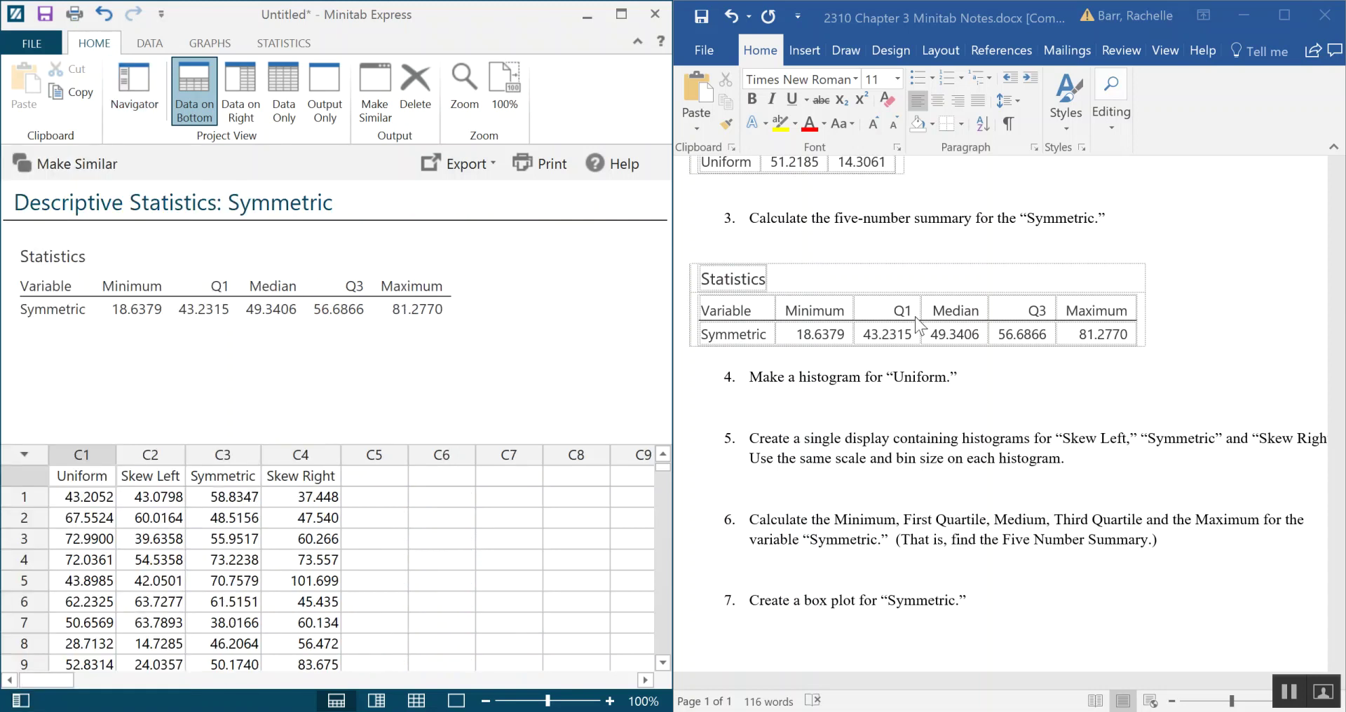
Place the cursor under question 4 in the Word notes and create a simple single-variable histogram of Uniform in Minitab Express
scroll(915, 323, "down", 3)
left_click(782, 309)
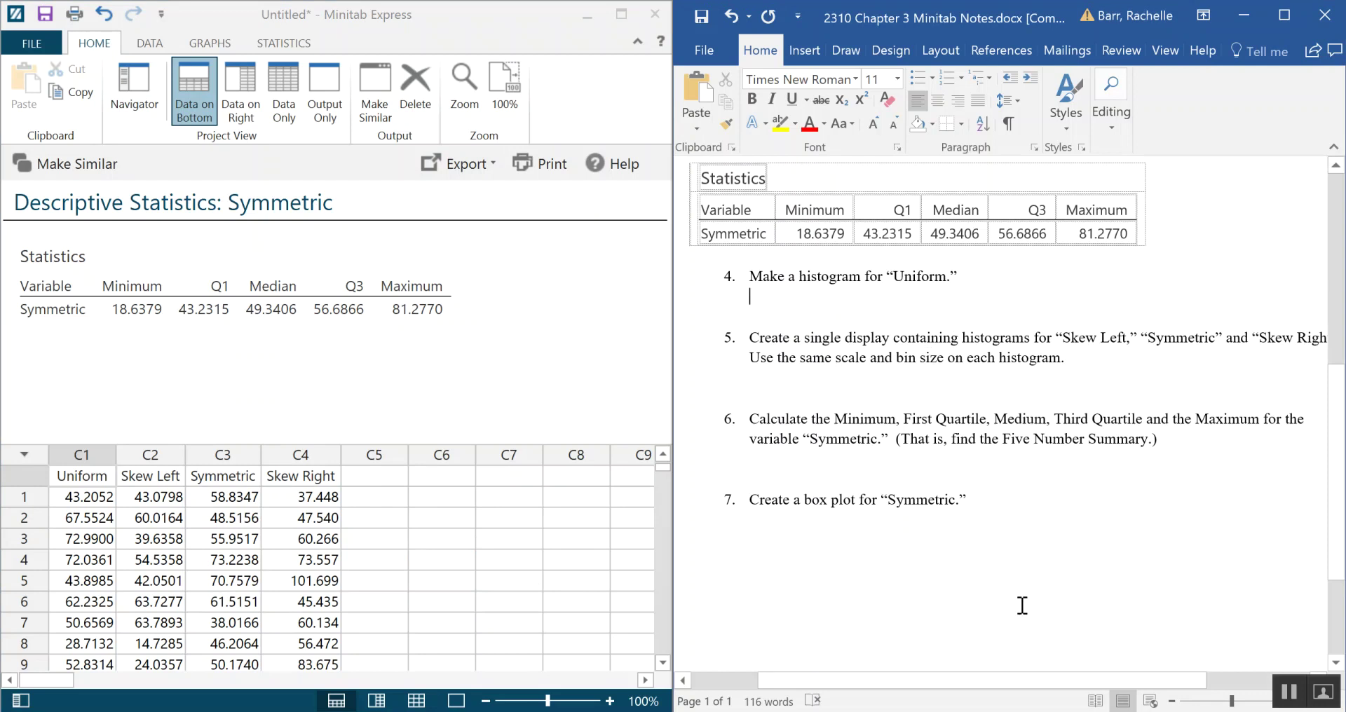
left_click(204, 48)
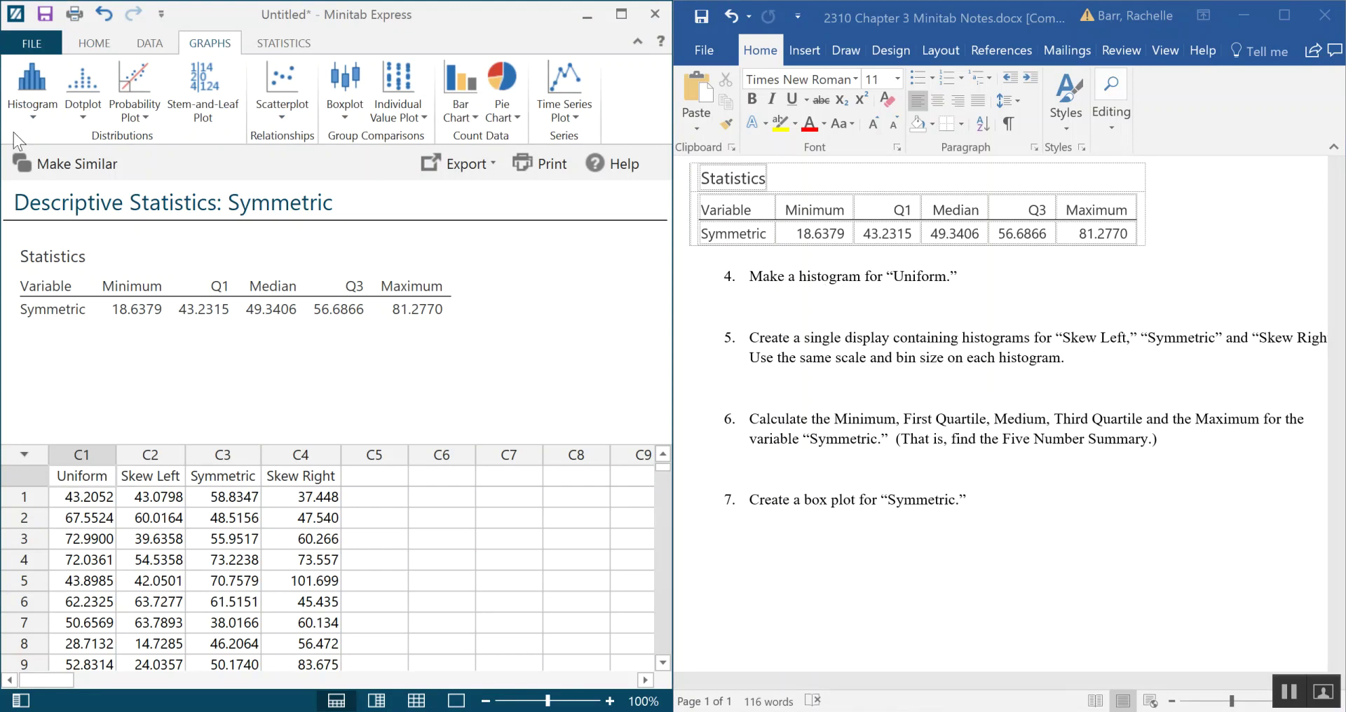
left_click(40, 117)
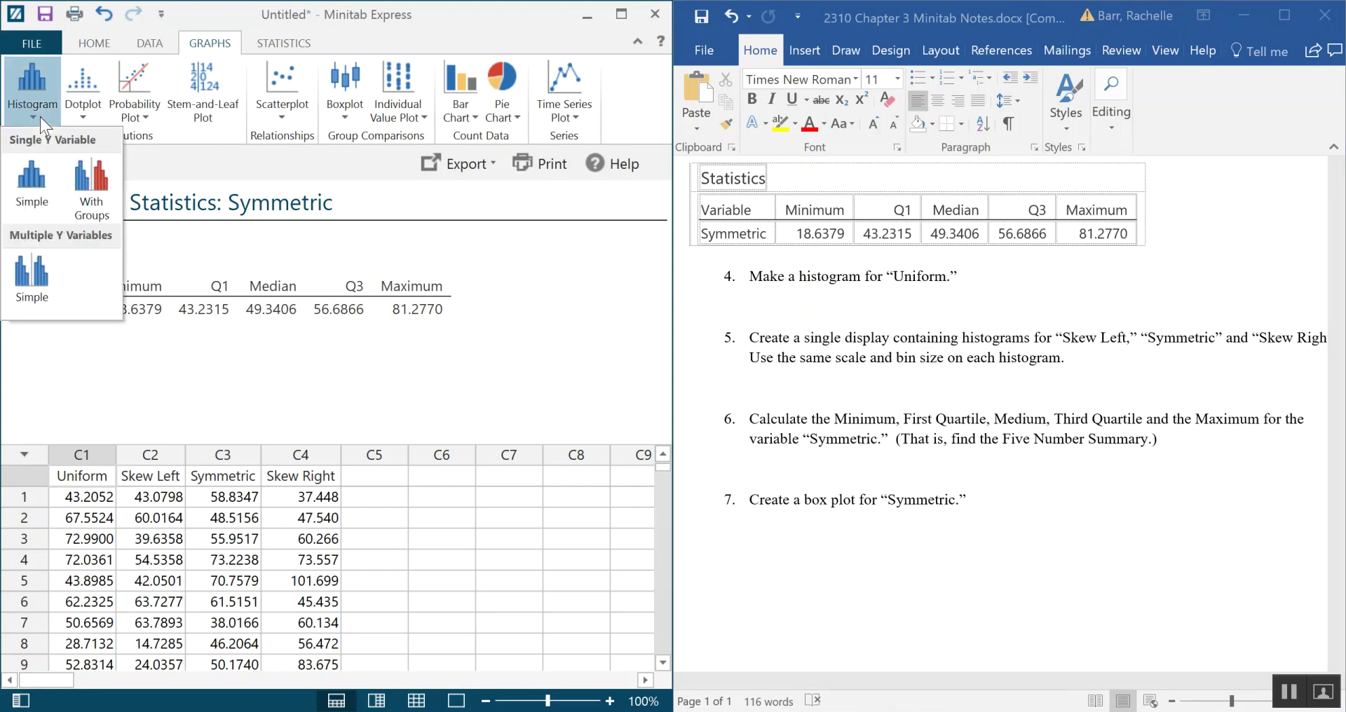
left_click(40, 182)
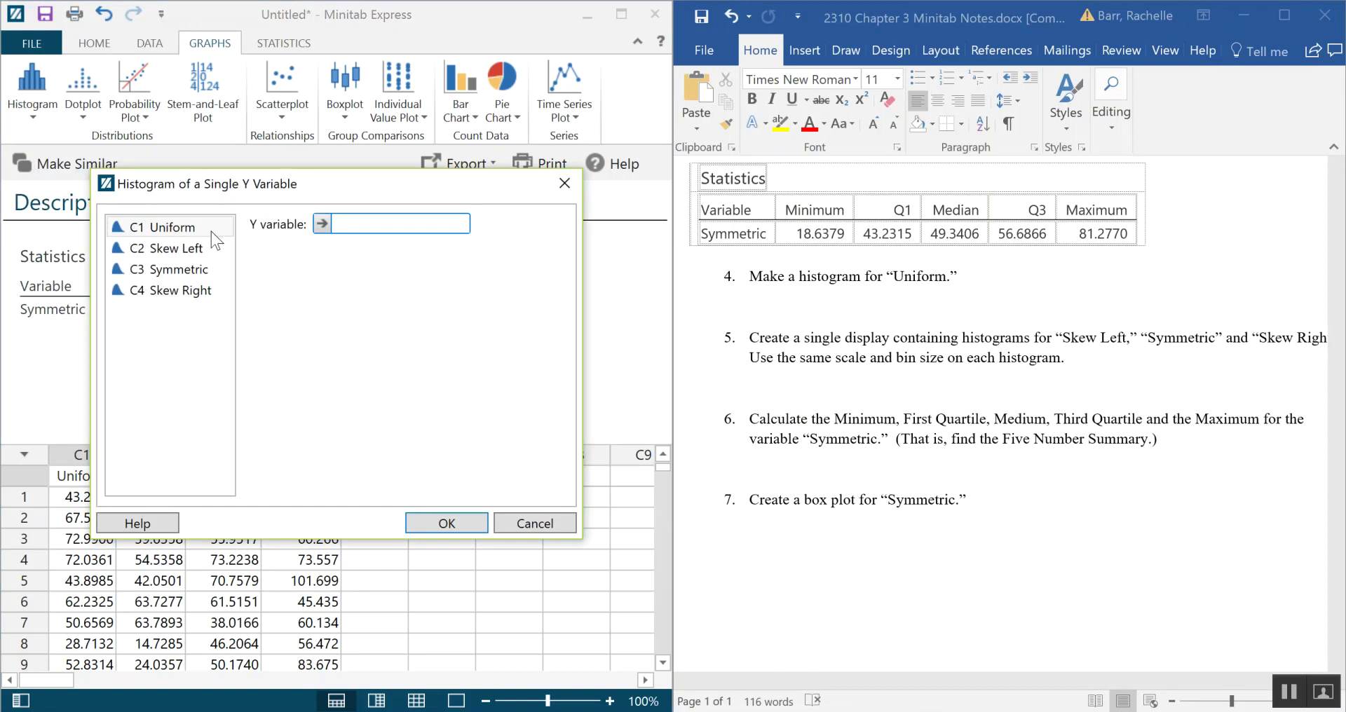
double_click(180, 228)
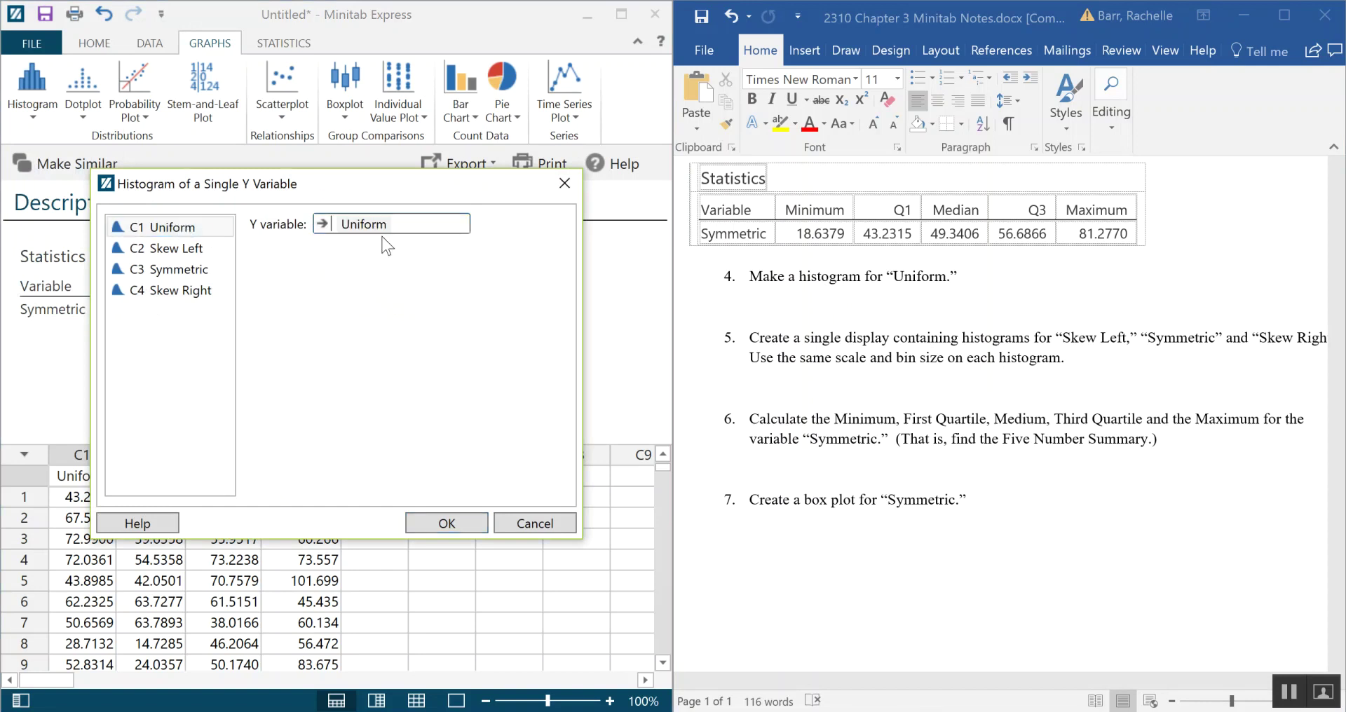
left_click(444, 524)
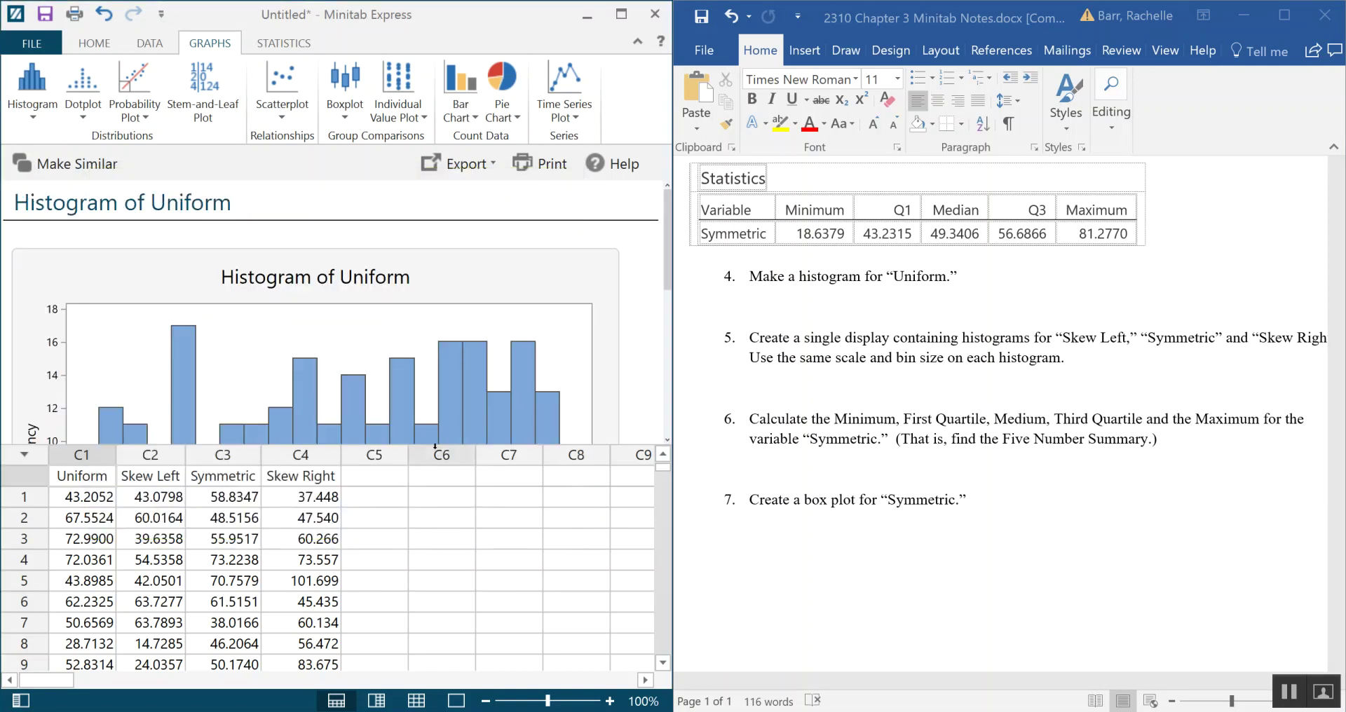
Enlarge the output area over the worksheet to fit the whole Uniform histogram and inspect the value and bin of several bars
left_click(435, 439)
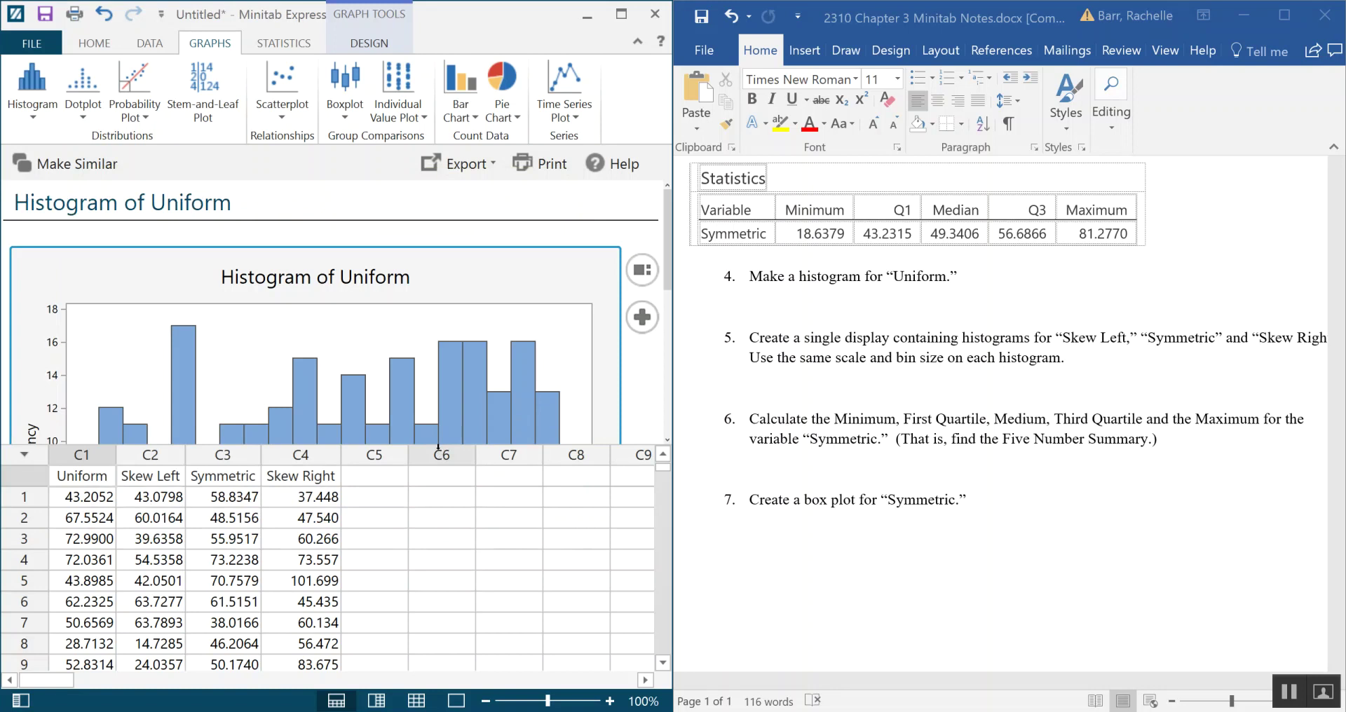
left_click(438, 449)
left_click(509, 476)
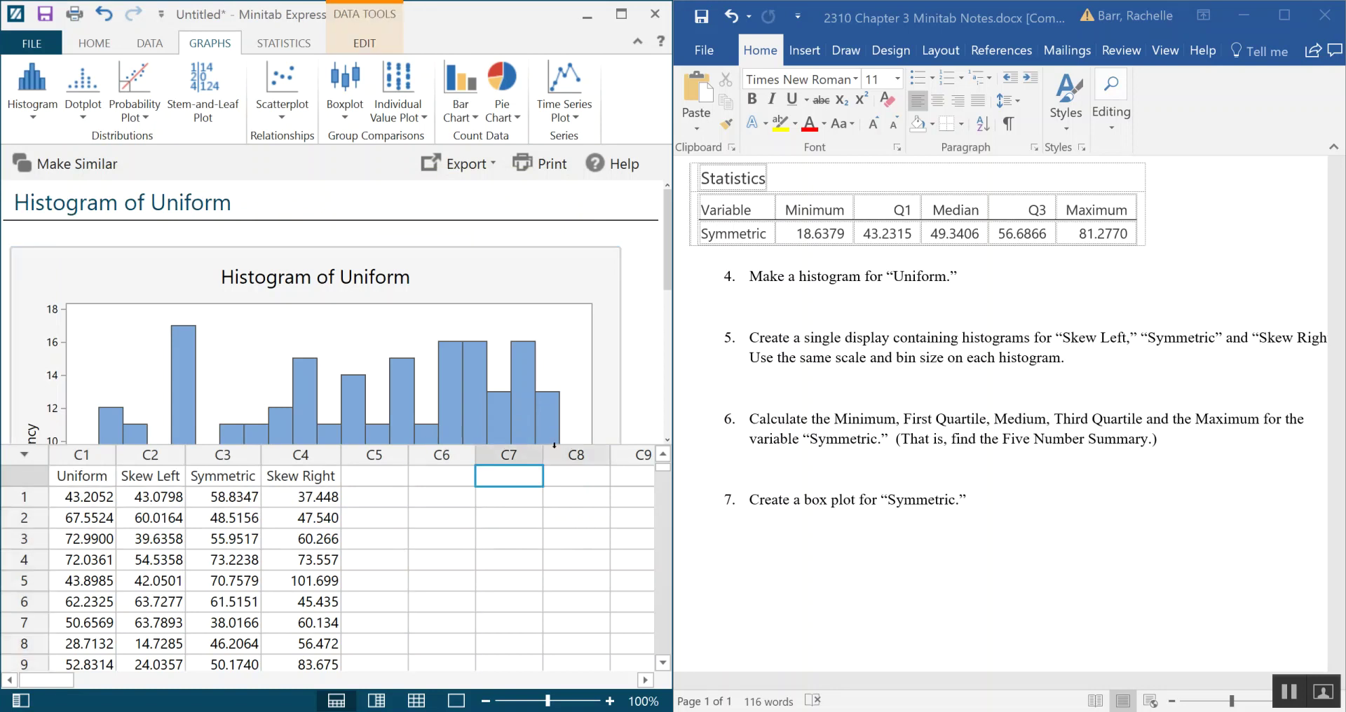
left_click_drag(554, 445, 552, 658)
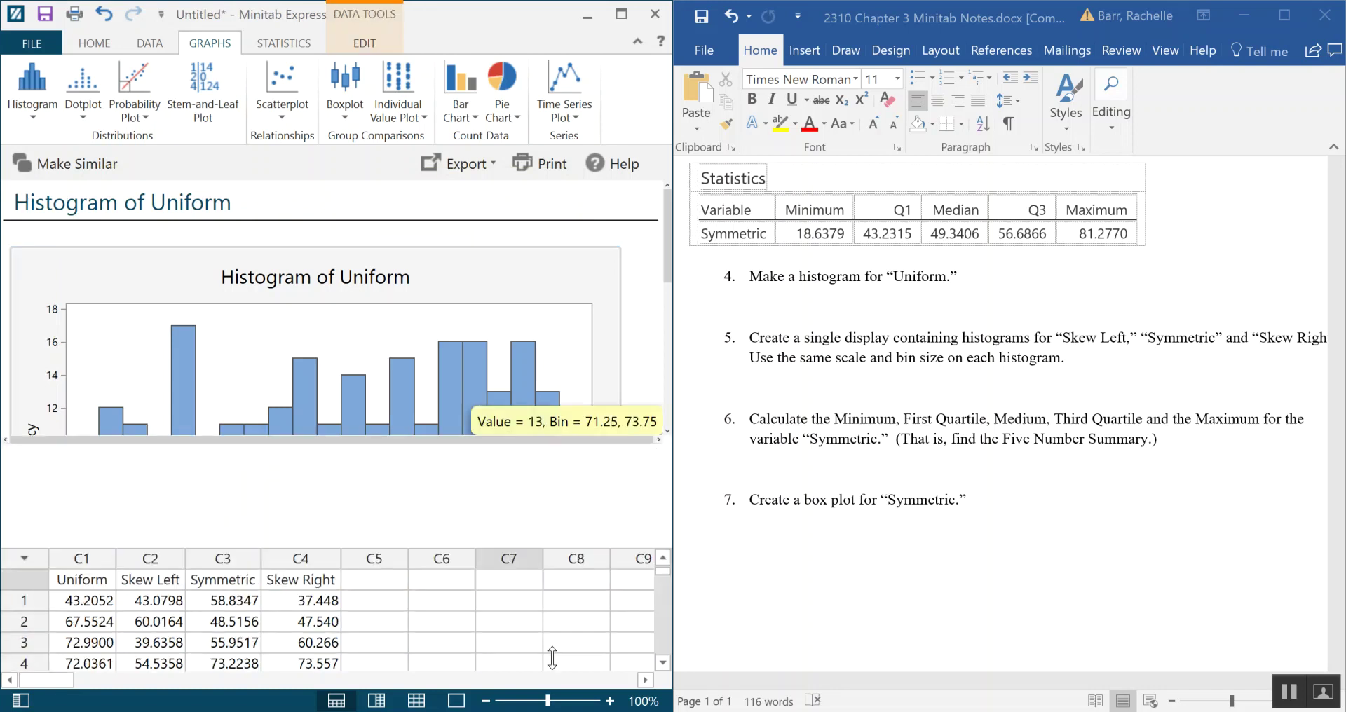
scroll(604, 478, "down", 1)
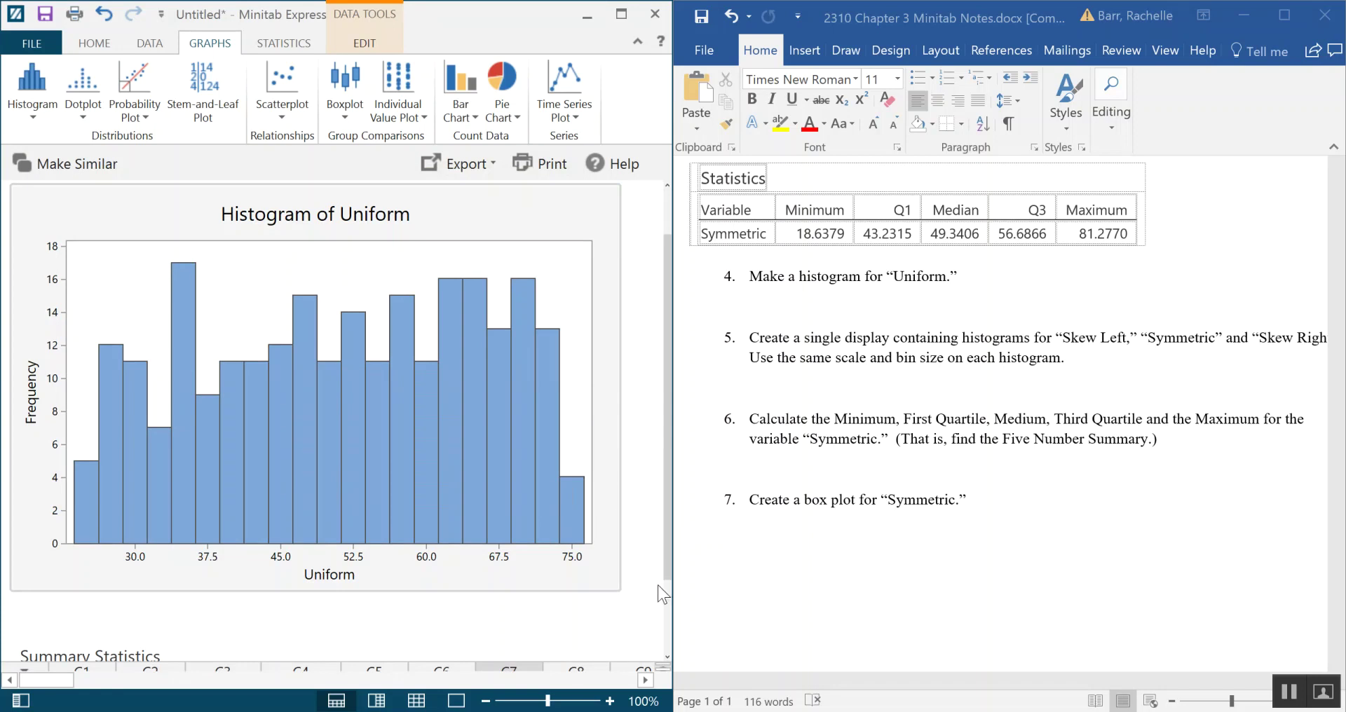
mouse_move(103, 435)
mouse_move(239, 451)
mouse_move(298, 459)
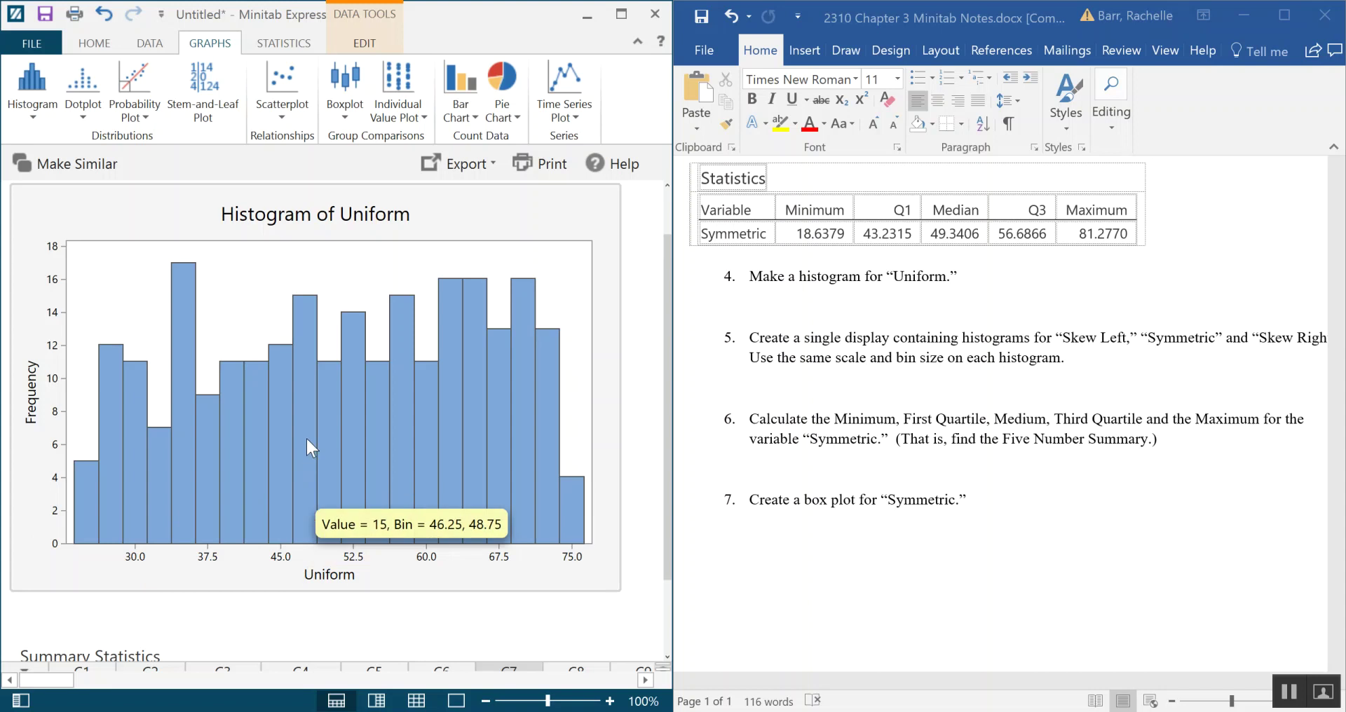
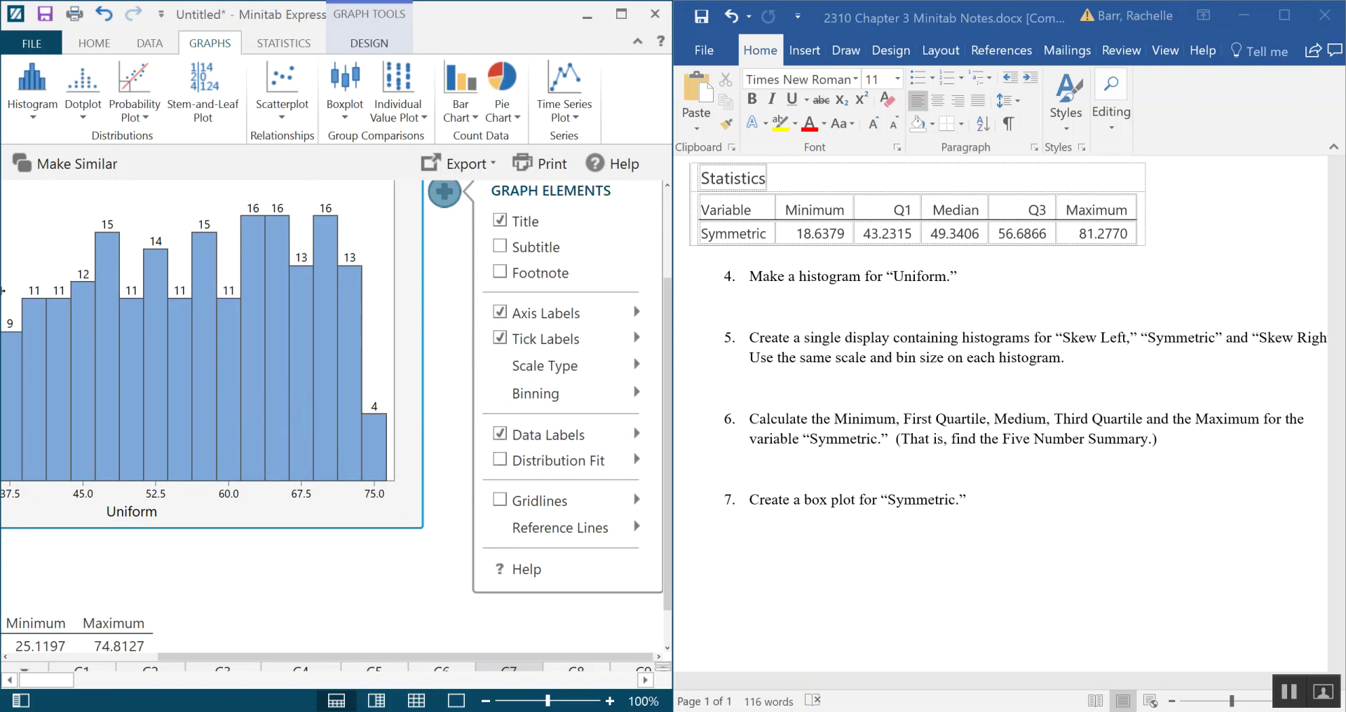
Remove the data labels from the Uniform histogram and view its graph layout options
left_click(502, 433)
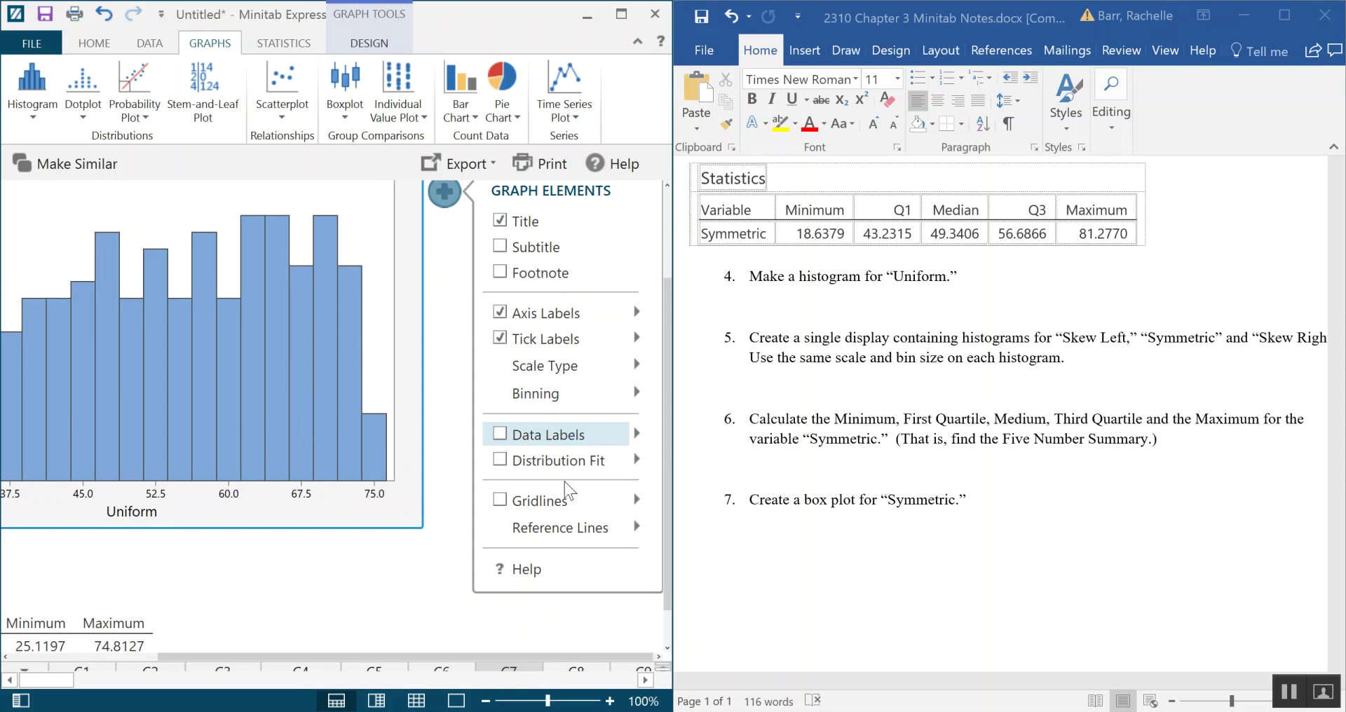
scroll(569, 474, "up", 2)
left_click(445, 269)
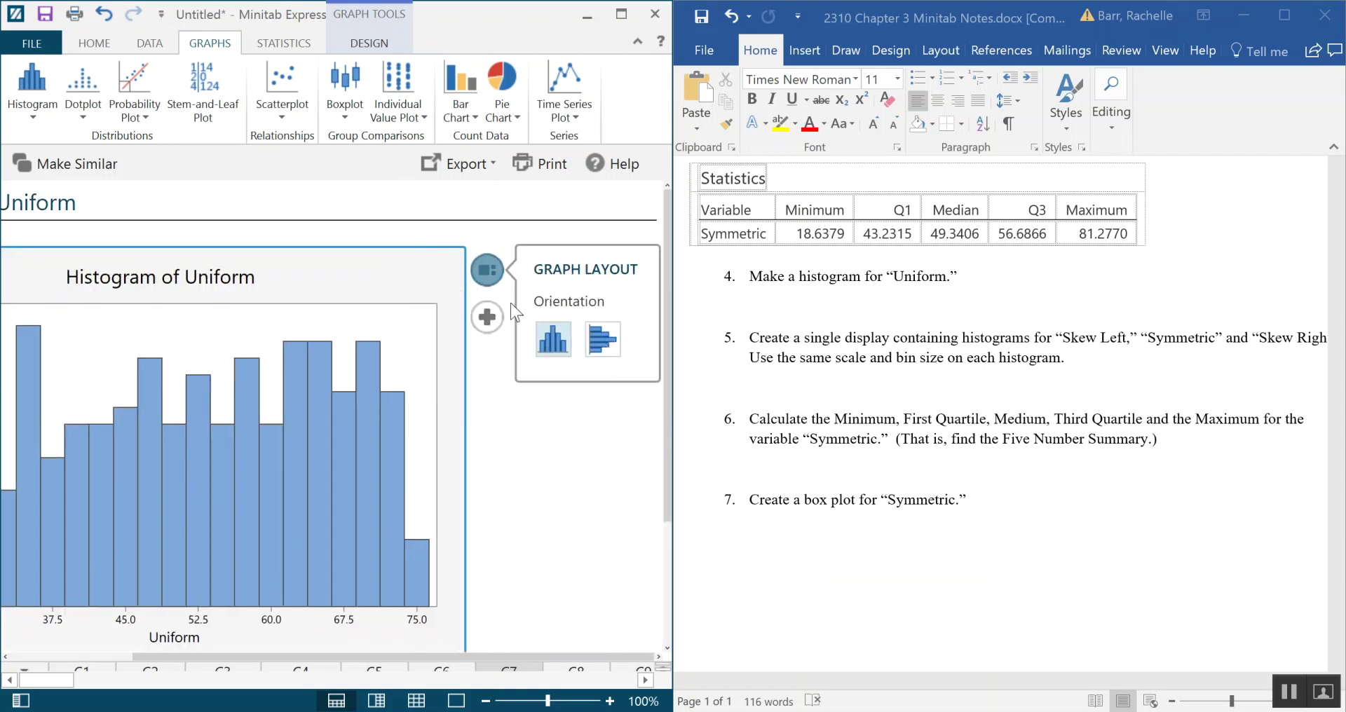
Change the Uniform histogram's binning to Cutpoint and check the bin boundaries of a bar
left_click(486, 317)
scroll(561, 337, "down", 3)
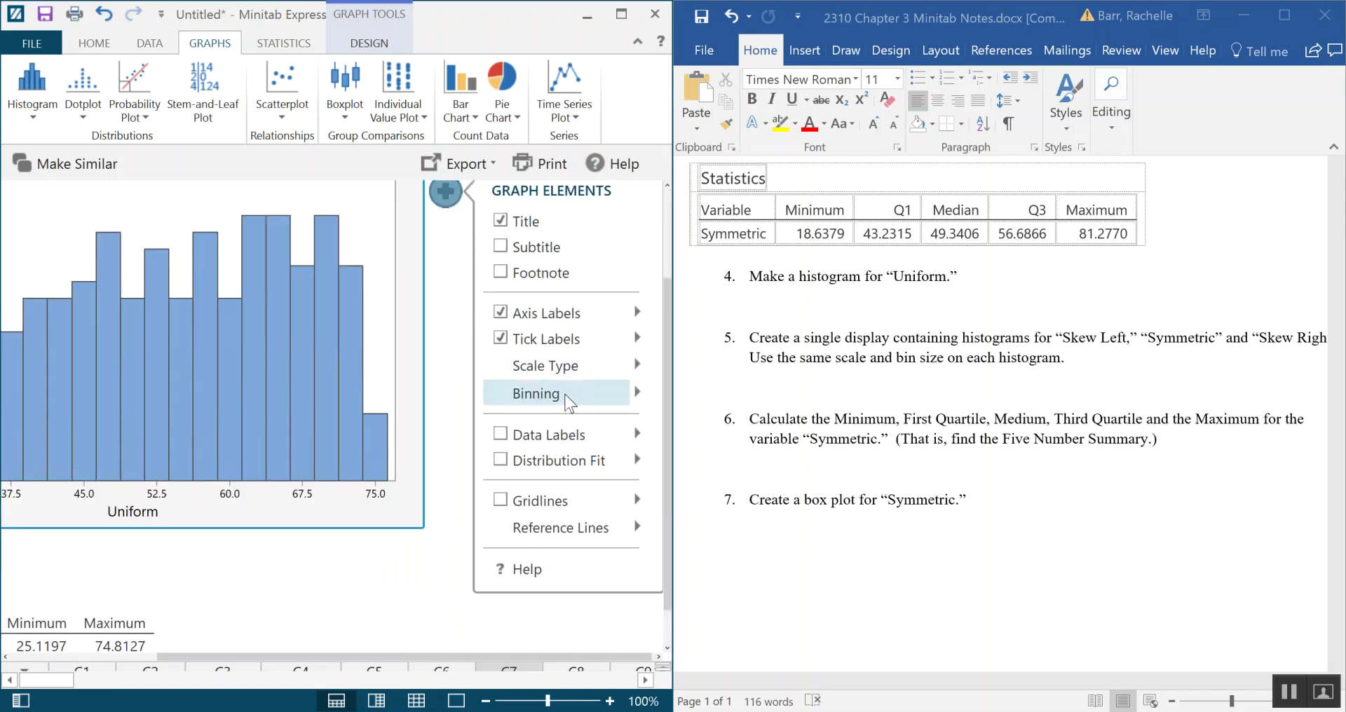
mouse_move(2, 446)
left_click(637, 394)
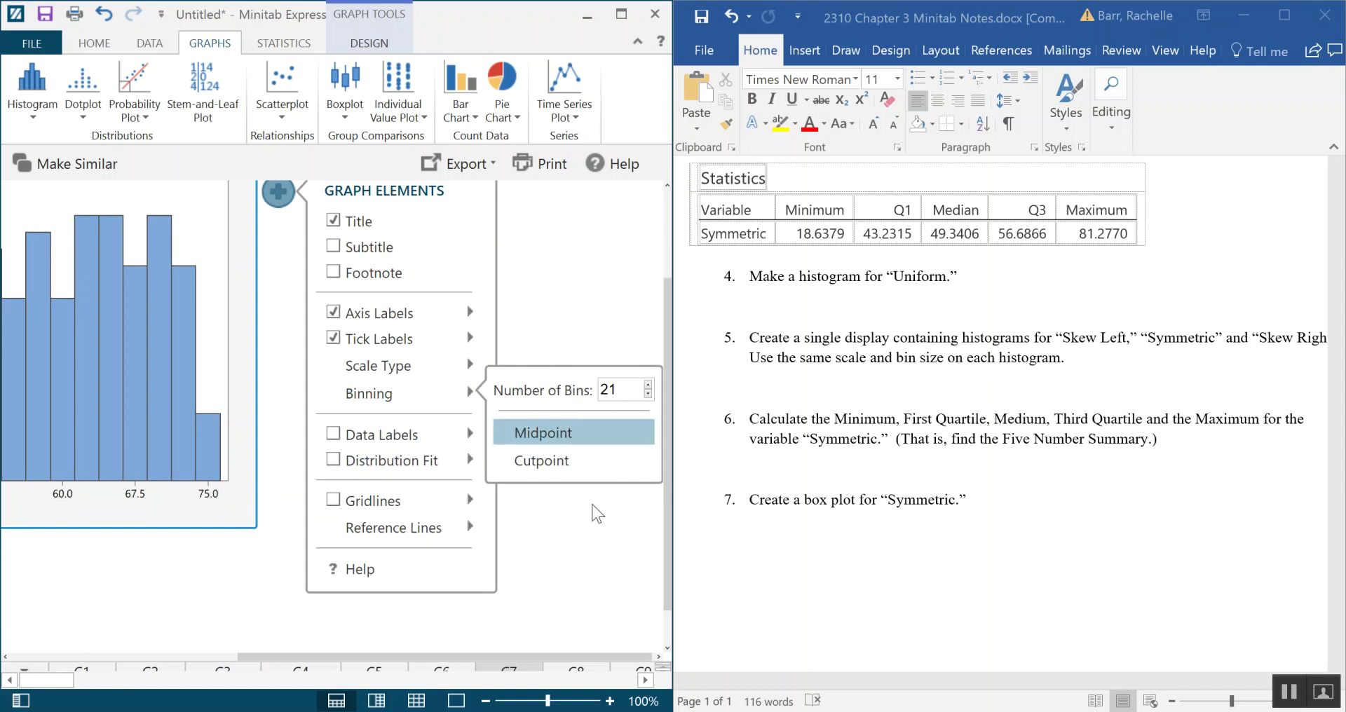
left_click(586, 471)
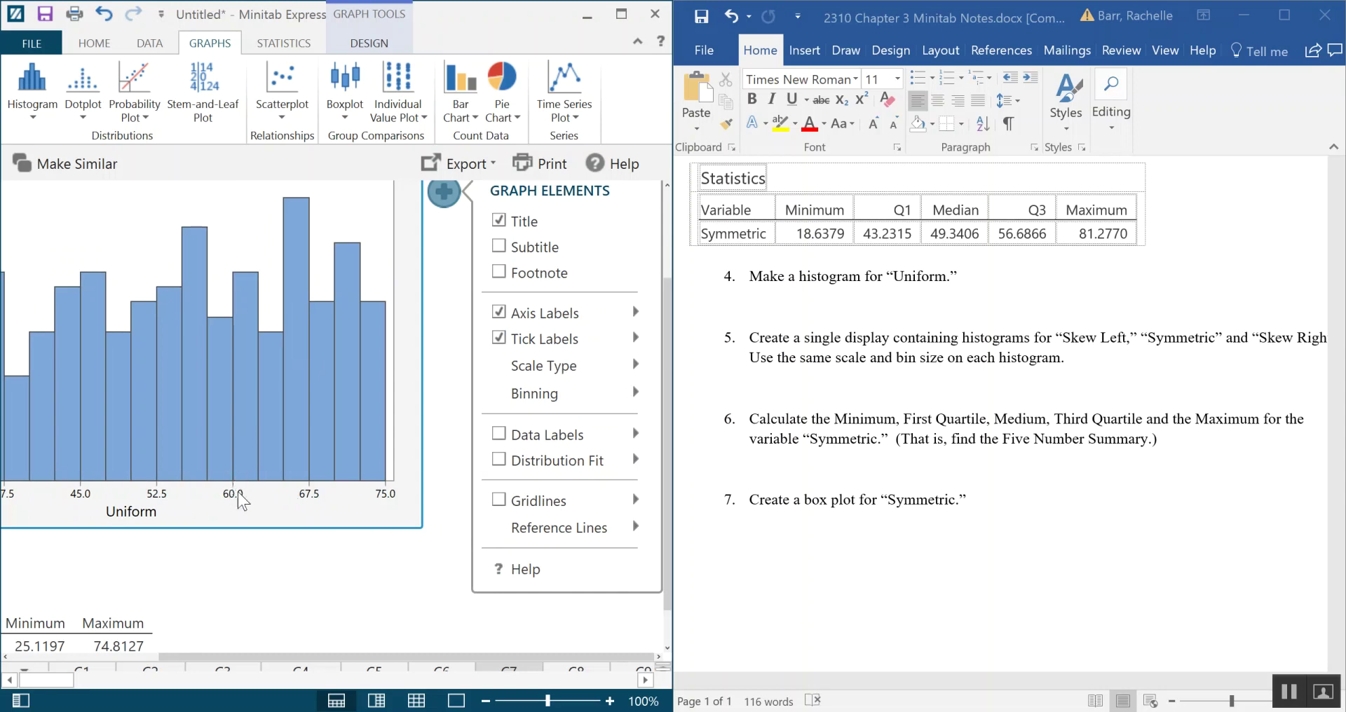
mouse_move(234, 474)
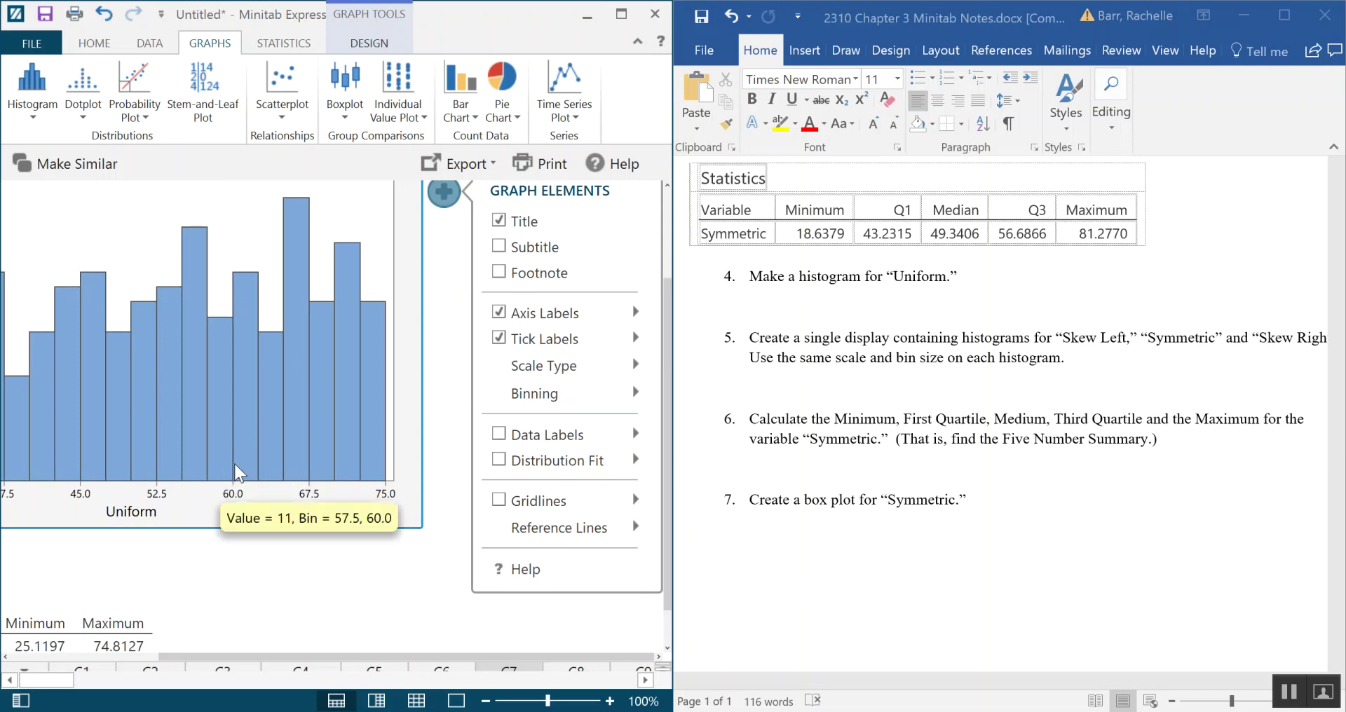
Set the Uniform histogram's number of bins to 10 and look over the redrawn graph
left_click(631, 392)
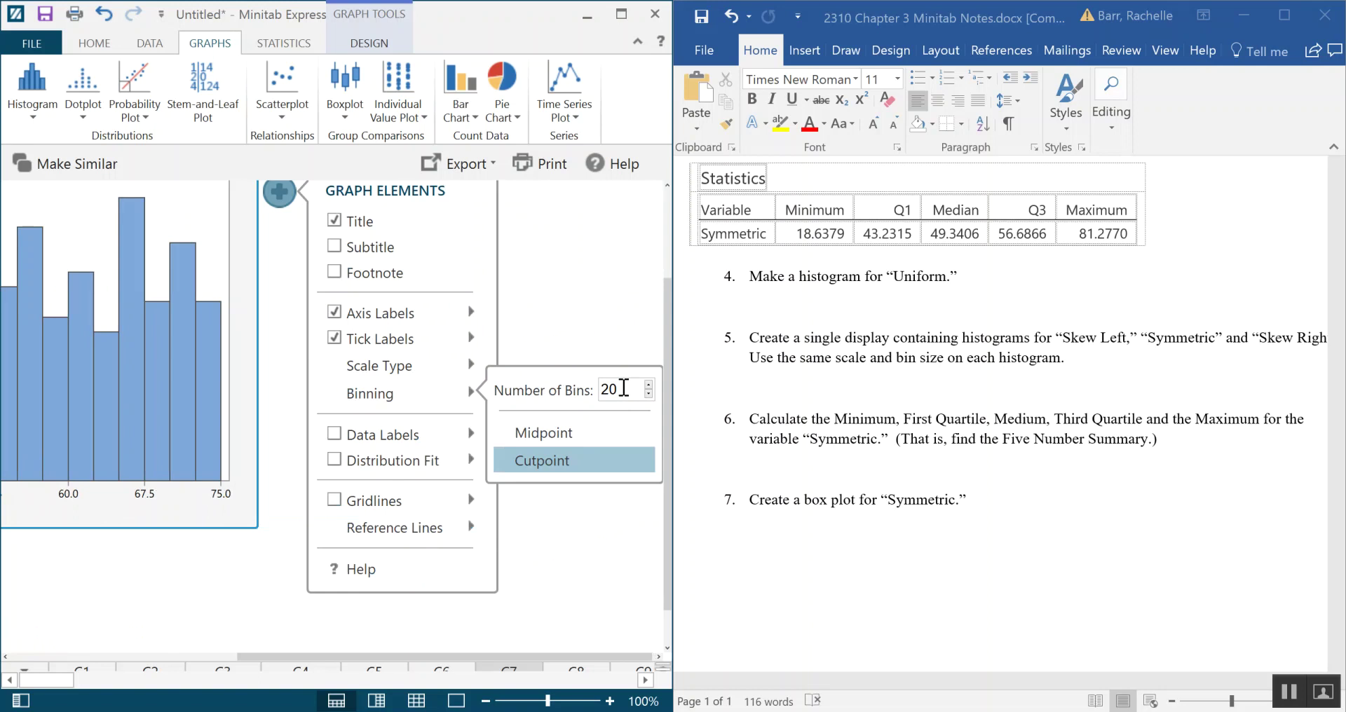
left_click_drag(623, 389, 585, 382)
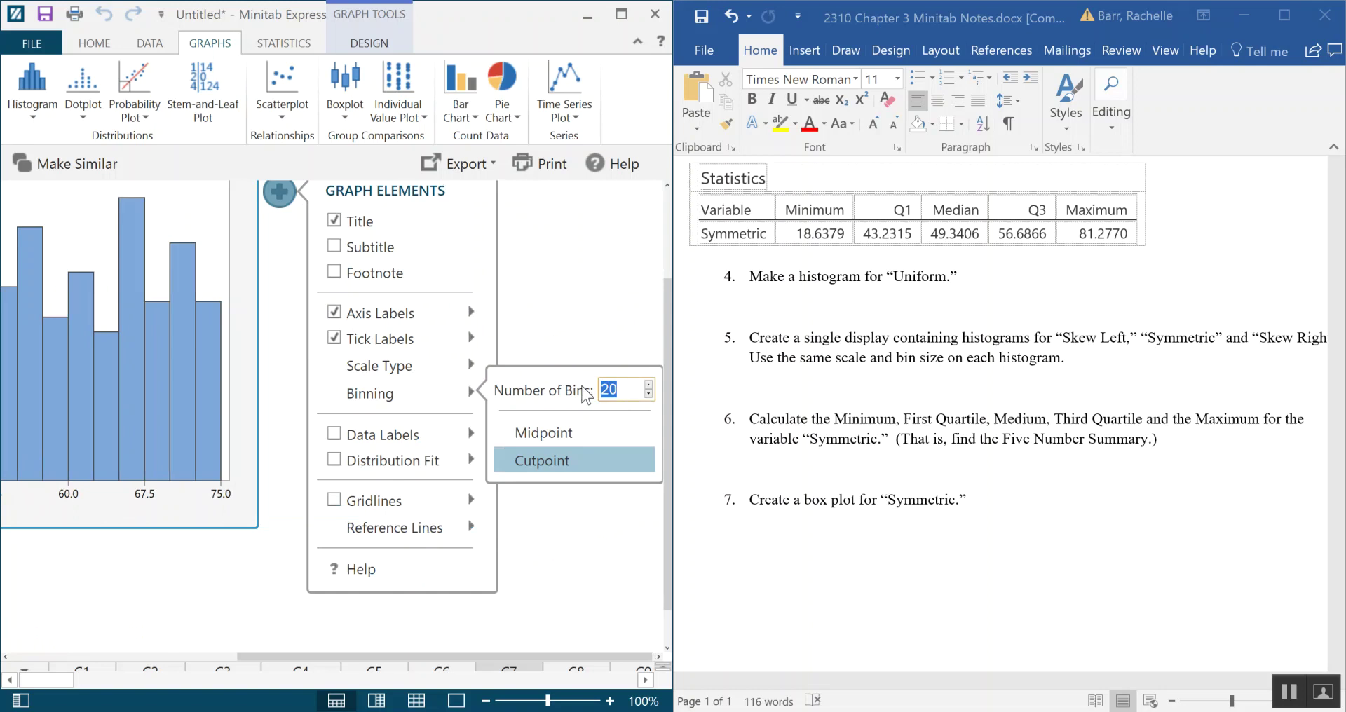
type("10")
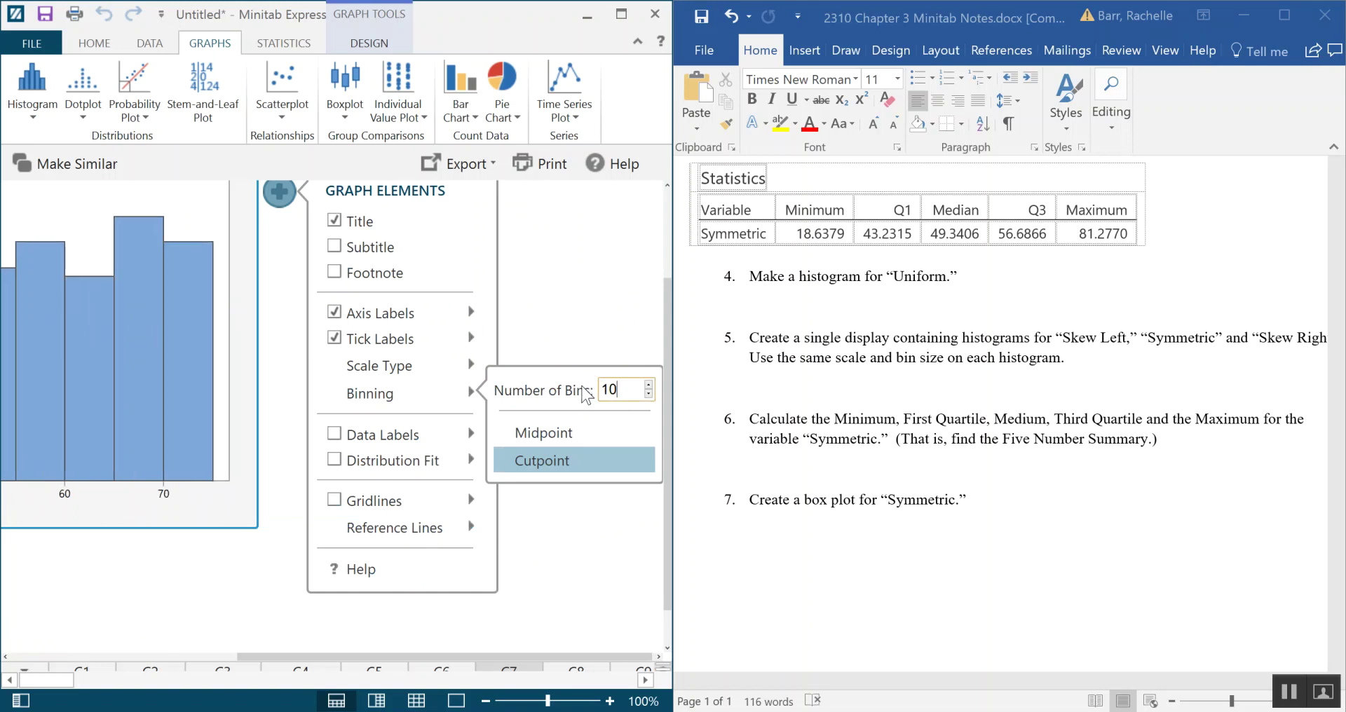
key("Return")
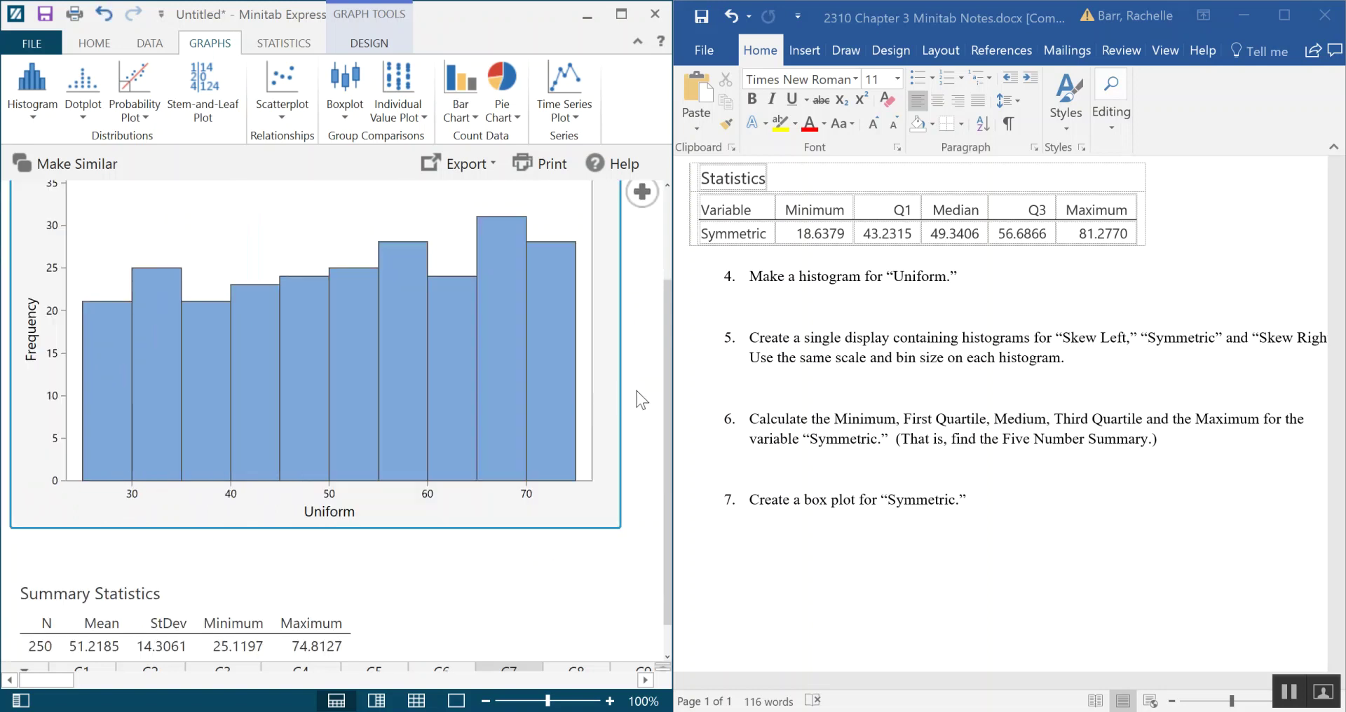
mouse_move(570, 473)
scroll(570, 473, "up", 1)
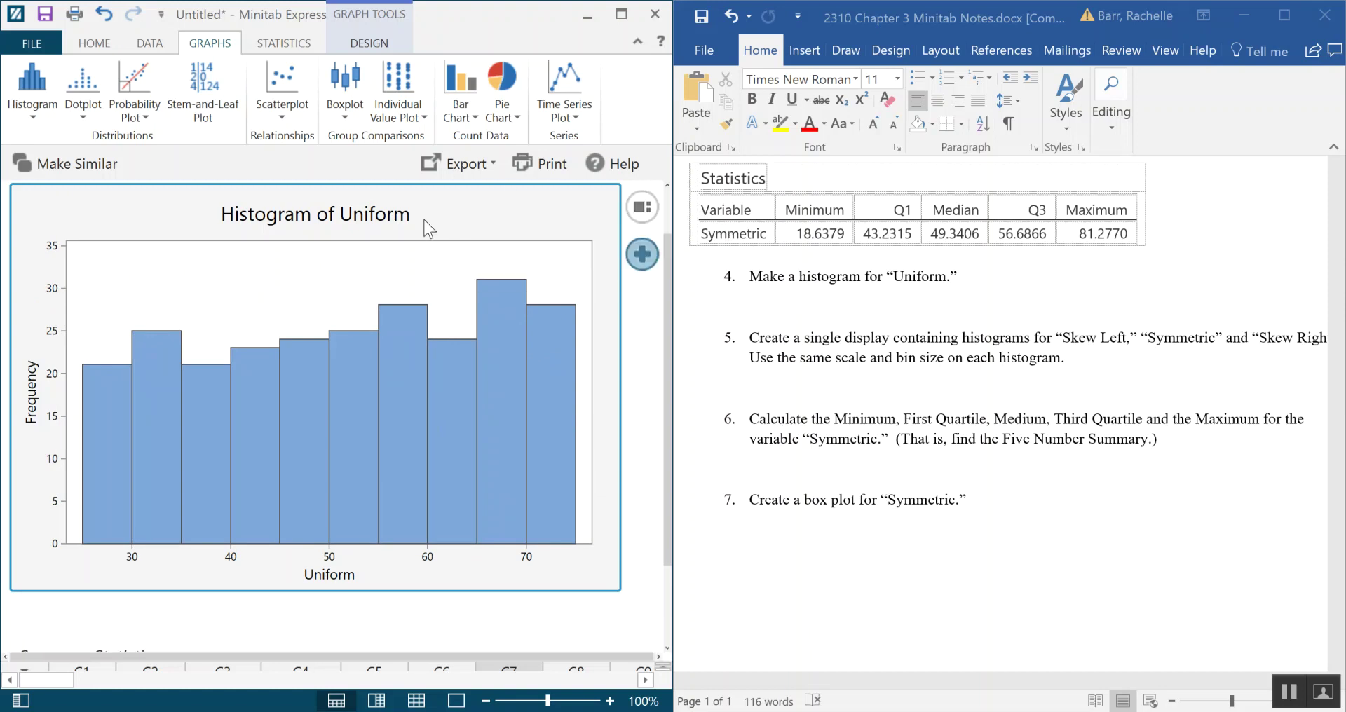
Copy the Uniform histogram and paste it under question 4 in the Word notes
right_click(101, 208)
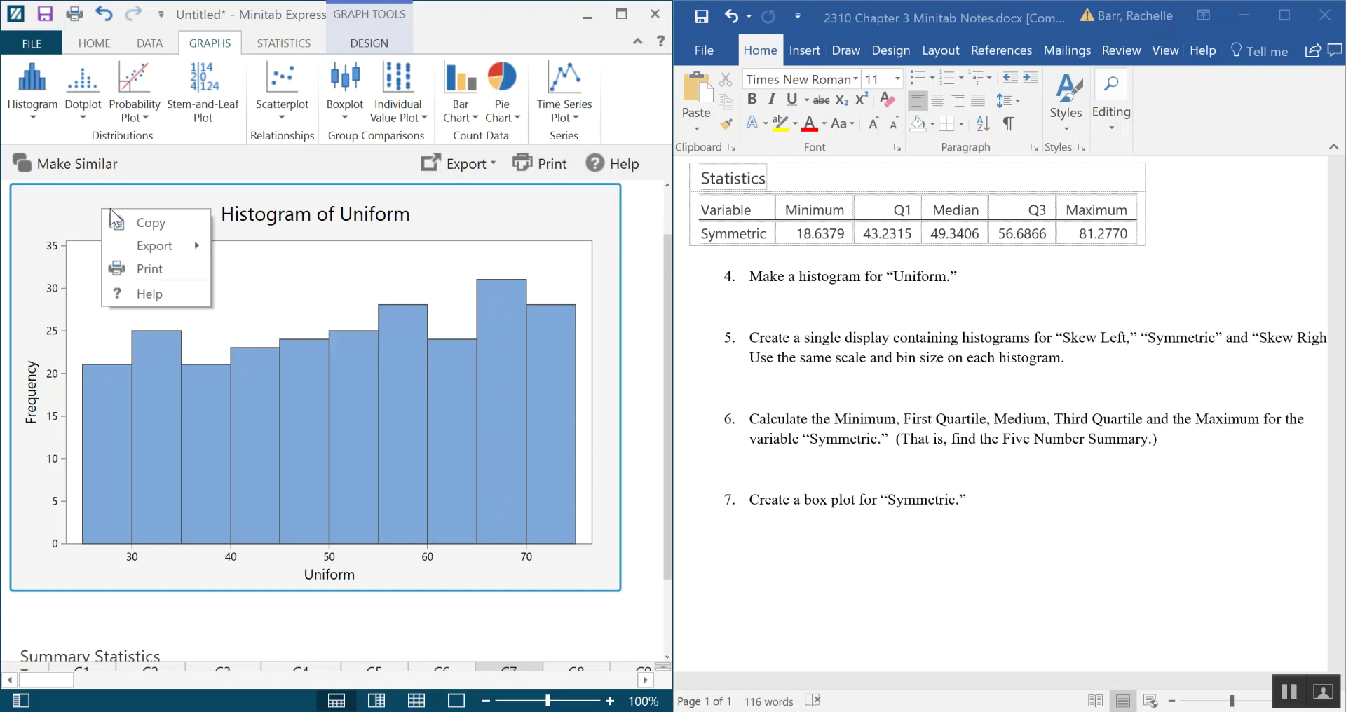
left_click(146, 226)
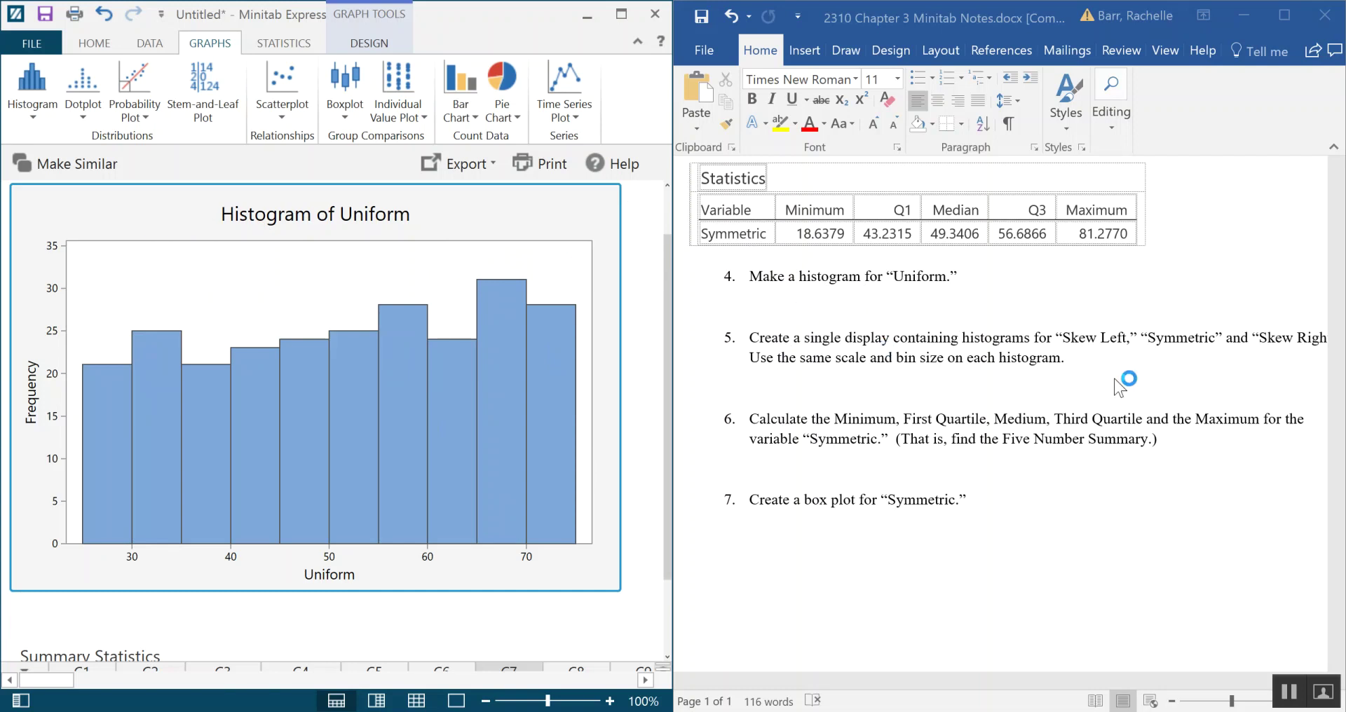
left_click(783, 305)
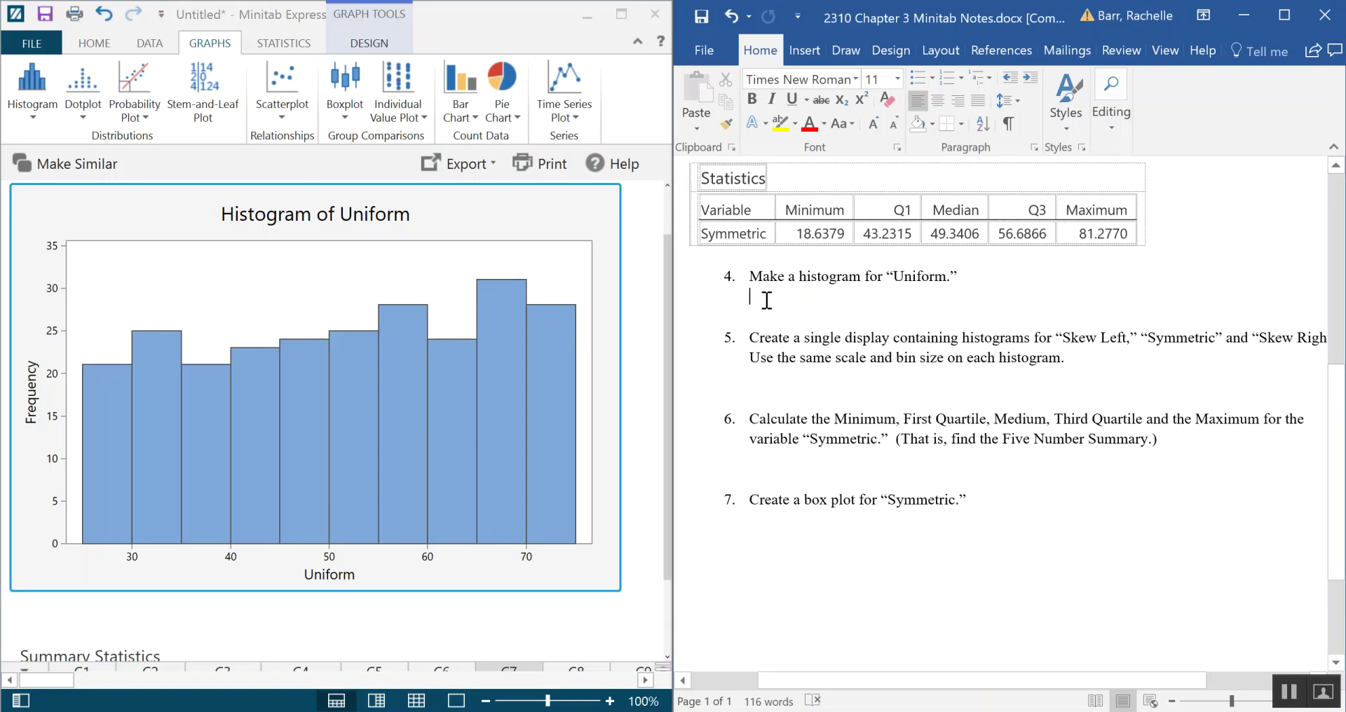
right_click(764, 299)
left_click(810, 381)
left_click_drag(970, 678, 903, 670)
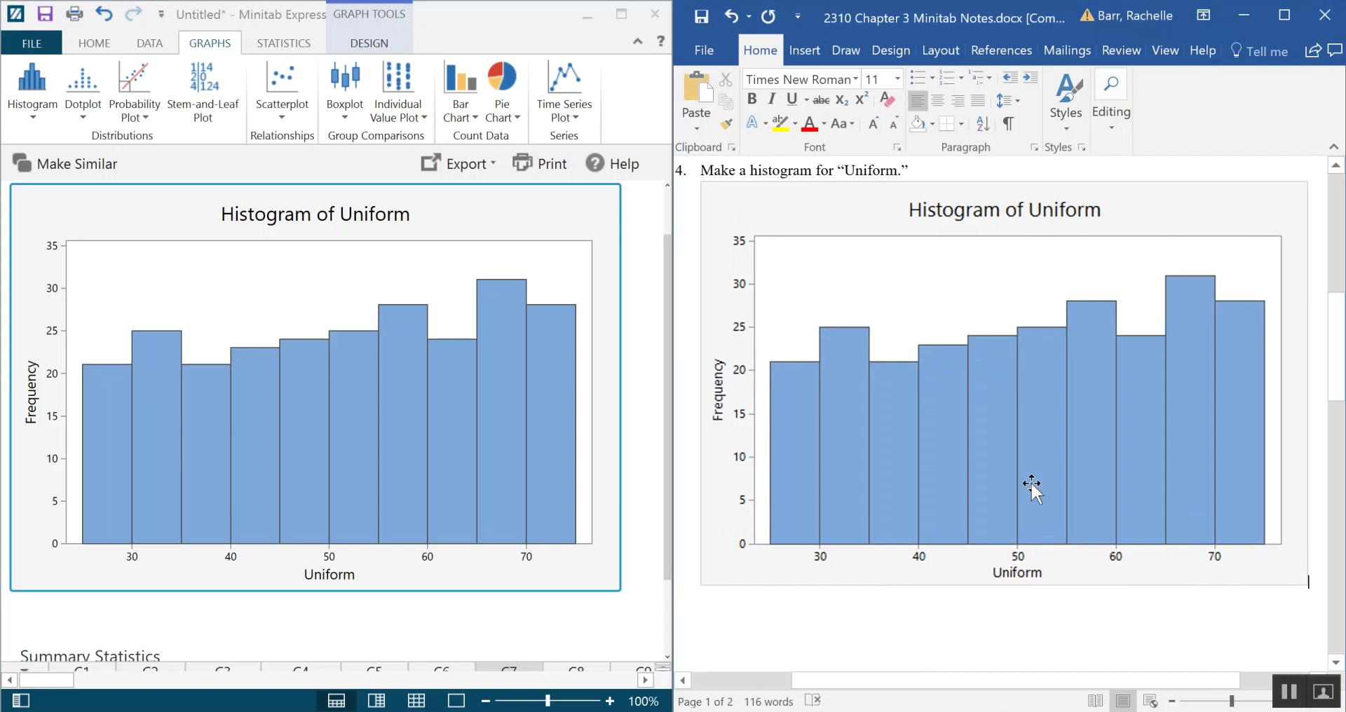
Bring the worksheet rows back below the histogram in Minitab Express and place the cursor under question 5 in the Word notes
scroll(1002, 479, "down", 8)
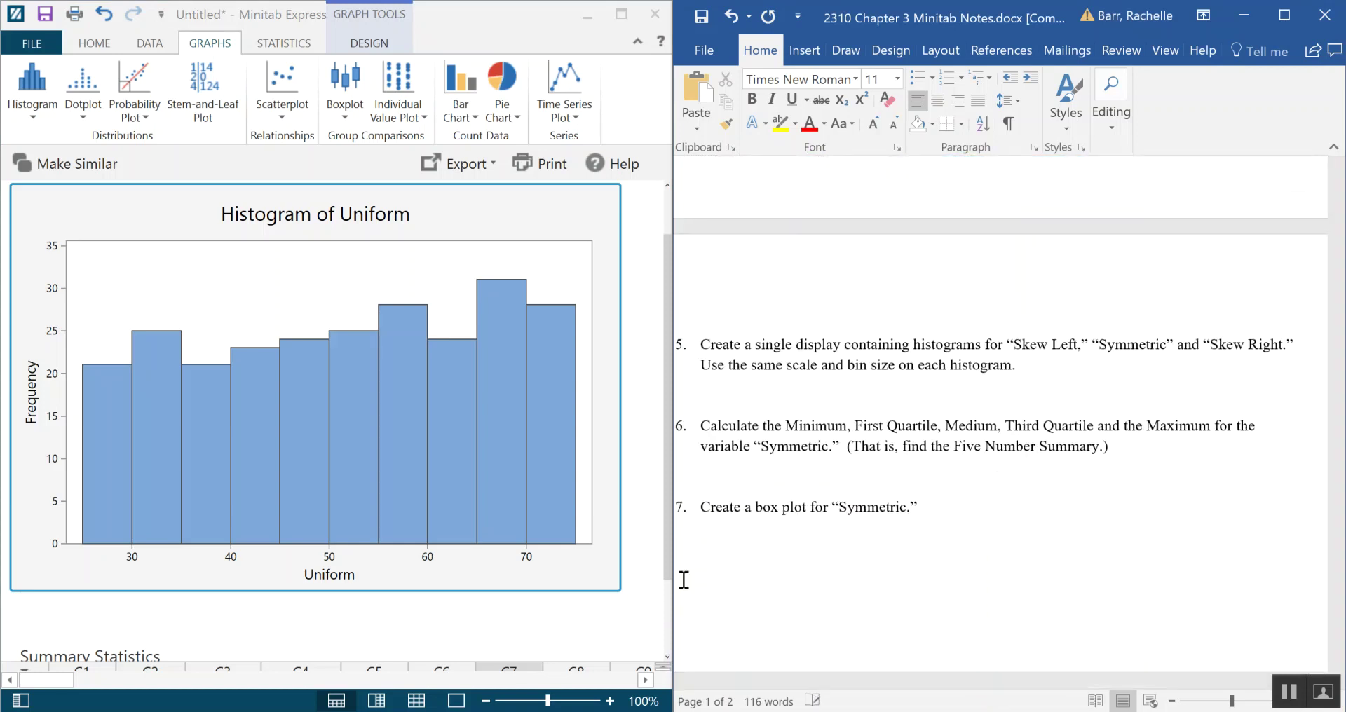
left_click_drag(525, 661, 525, 499)
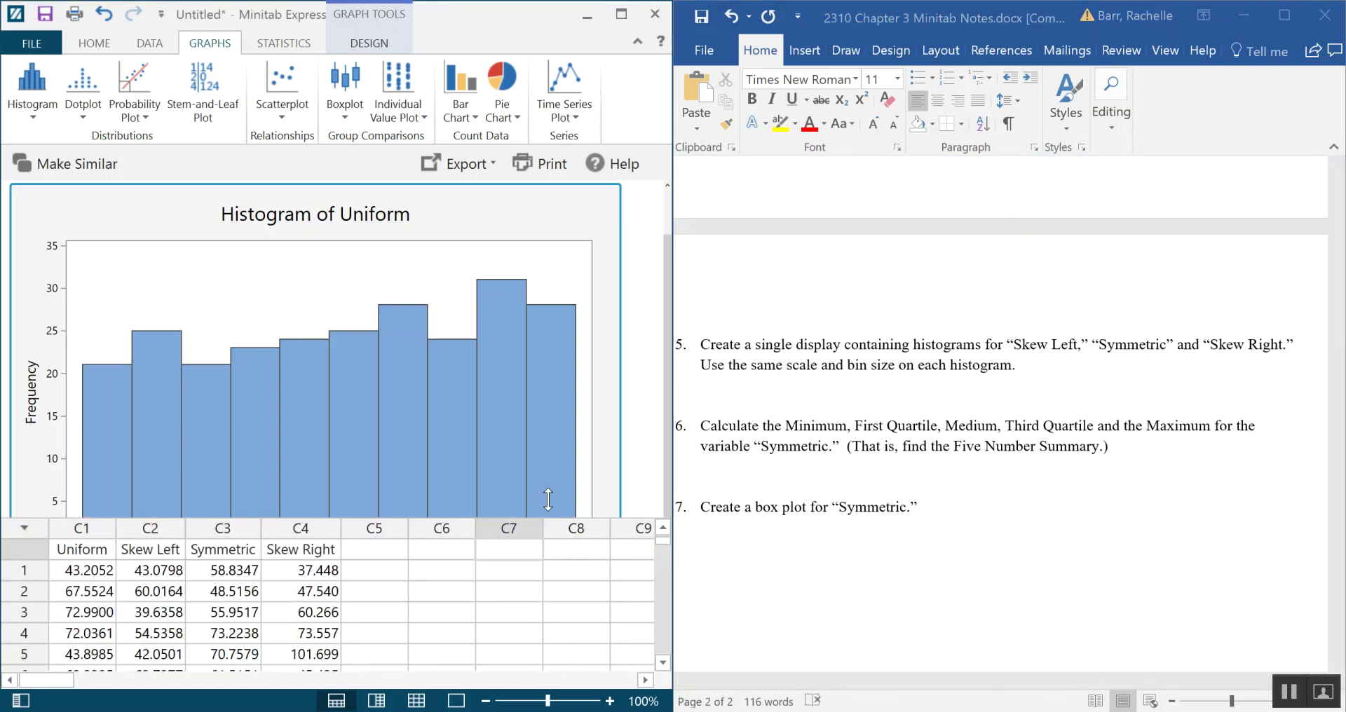
left_click(814, 386)
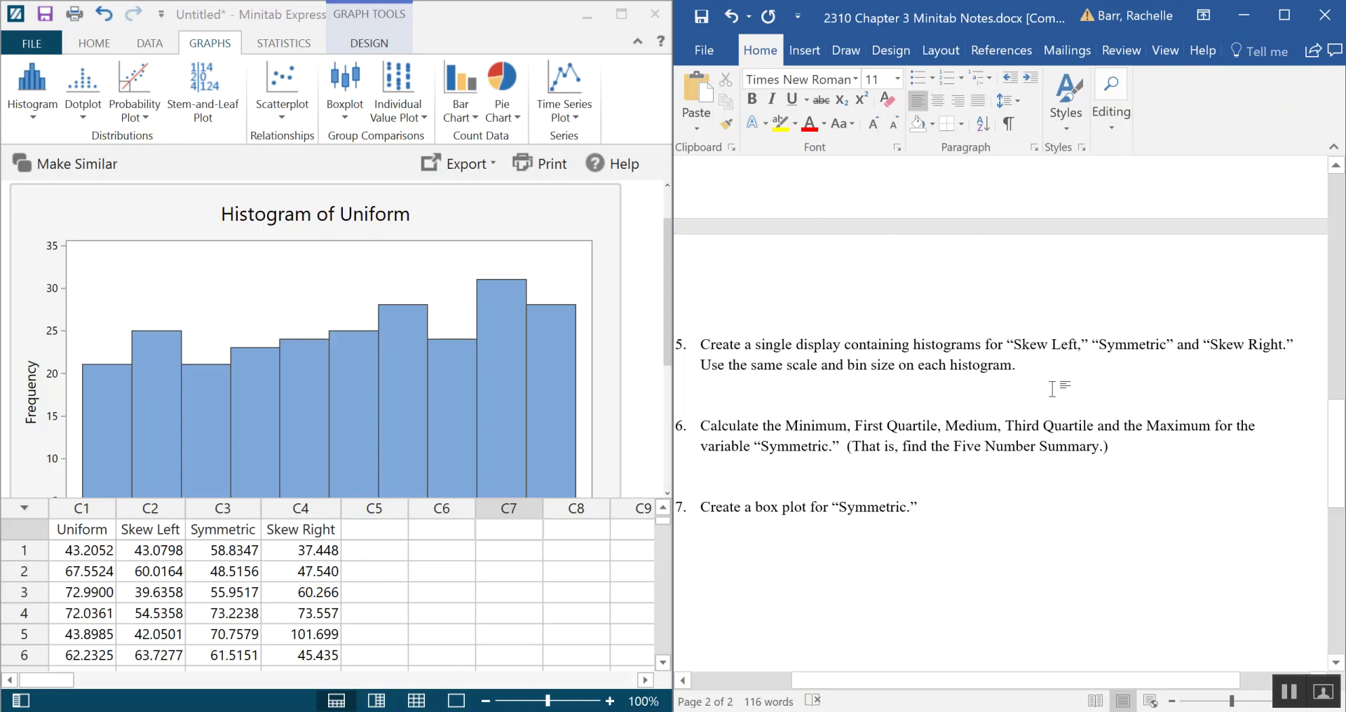
Create a multiple Y variables histogram in Minitab Express for Skew Left, Symmetric and Skew Right
left_click(18, 78)
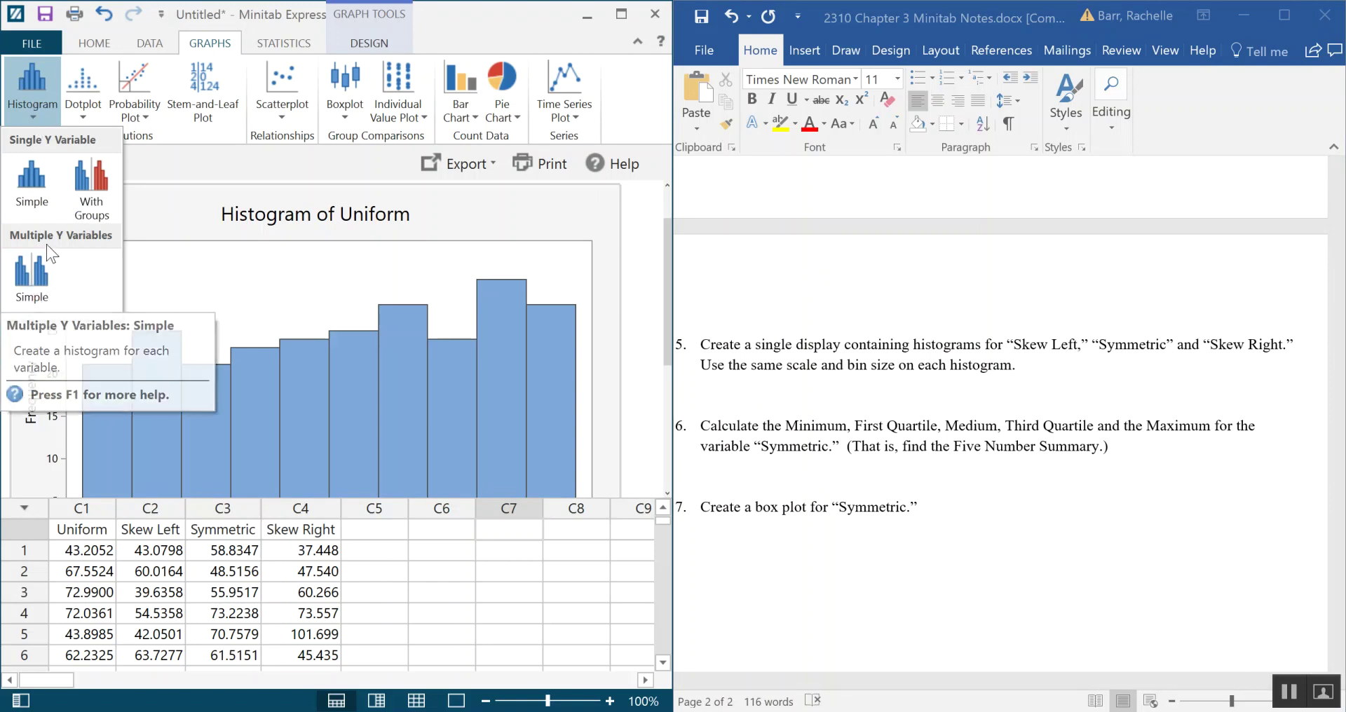
left_click(37, 275)
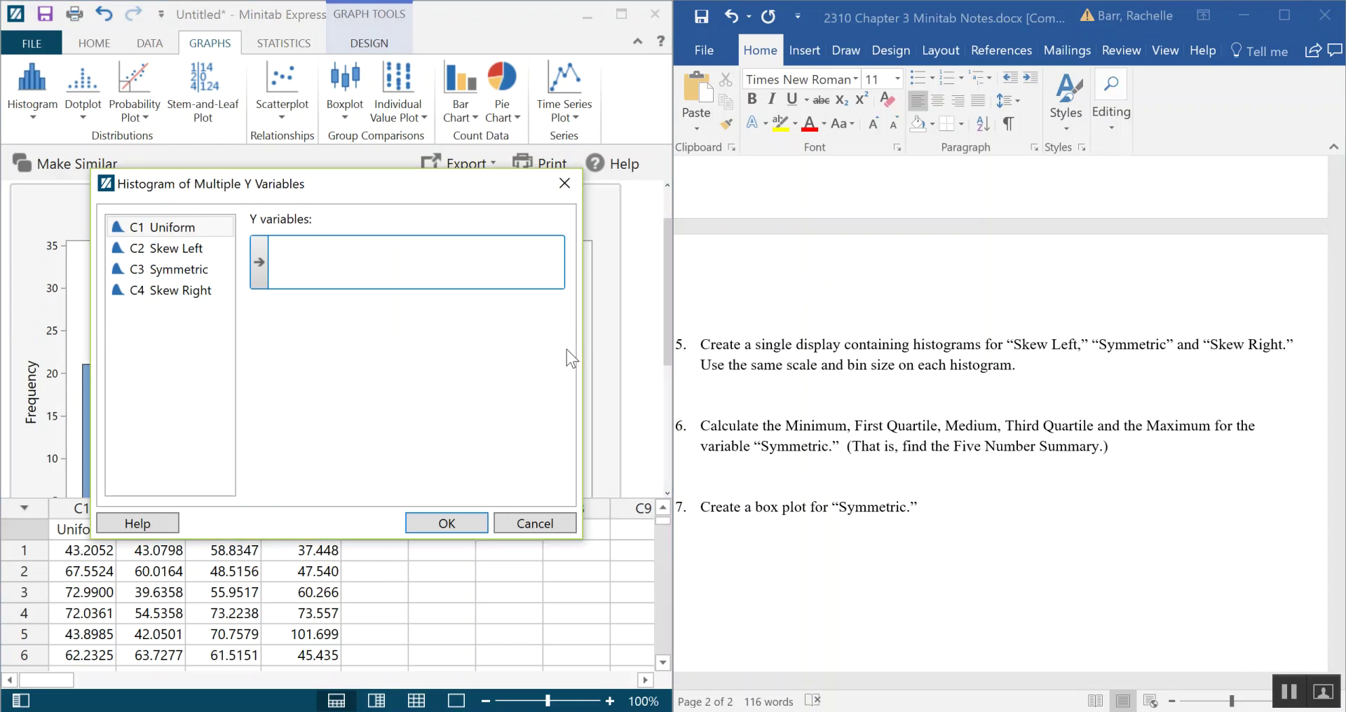
double_click(188, 249)
double_click(194, 276)
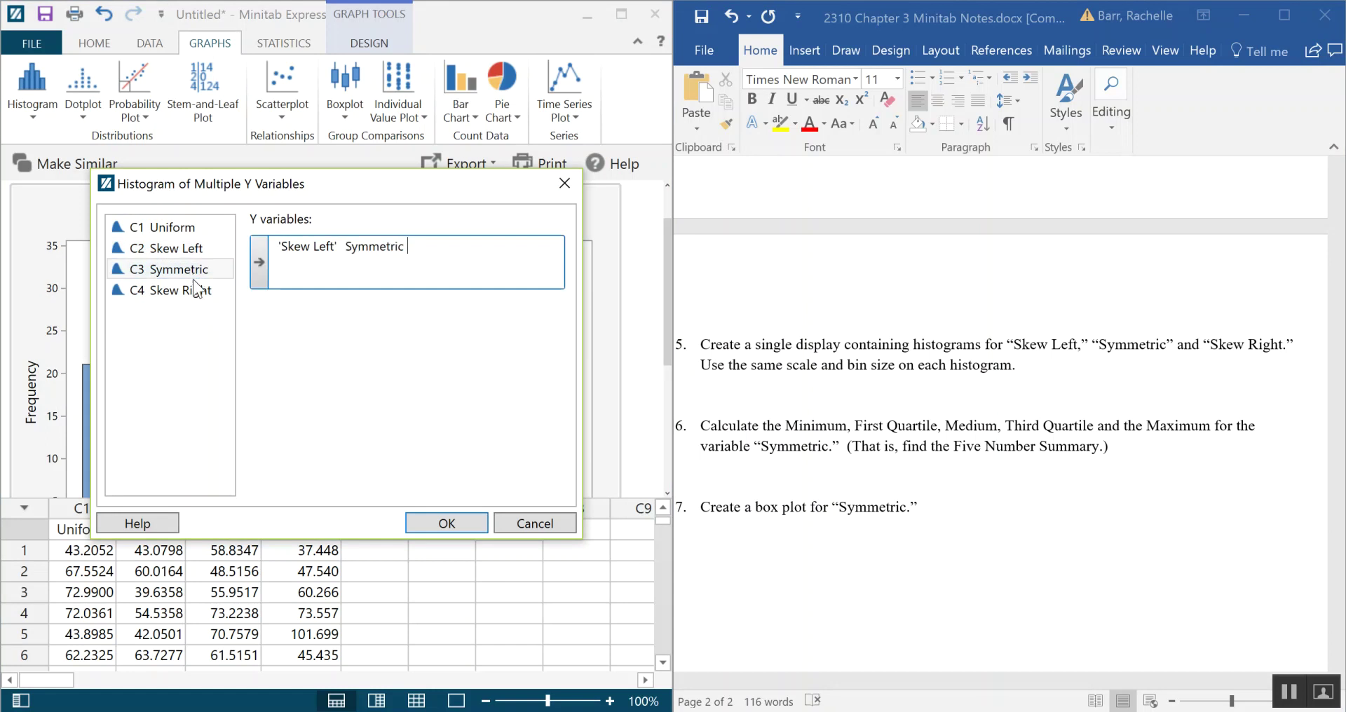
double_click(199, 296)
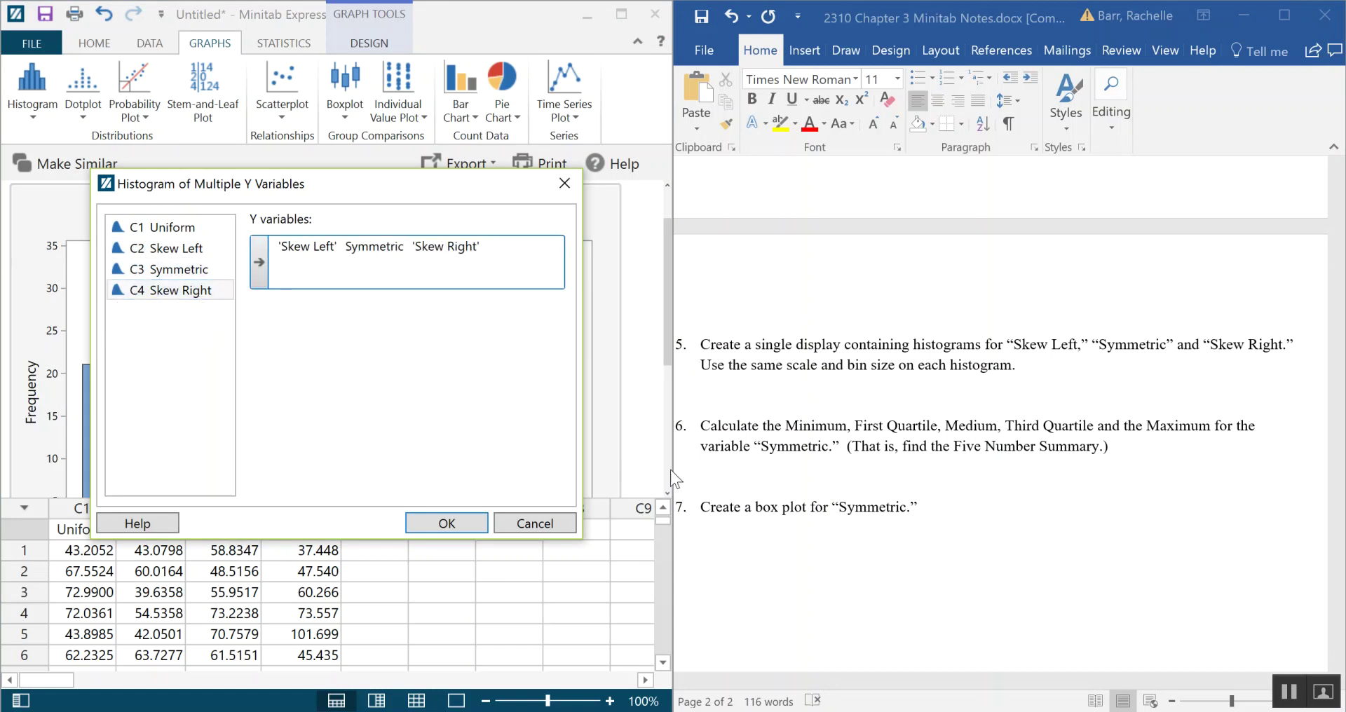
left_click(449, 524)
Enlarge the output area so the whole three-panel histogram fits, and compare the panels' scales and shapes
scroll(617, 421, "down", 3)
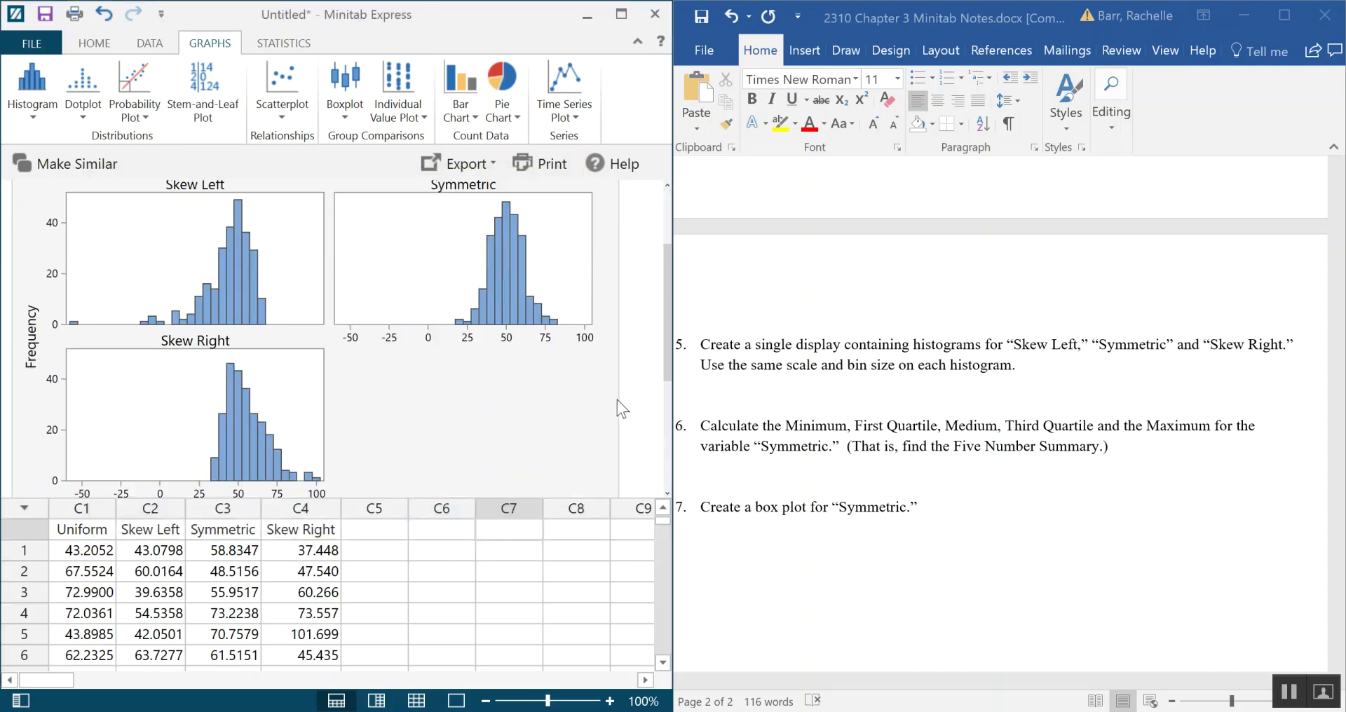
scroll(617, 399, "down", 3)
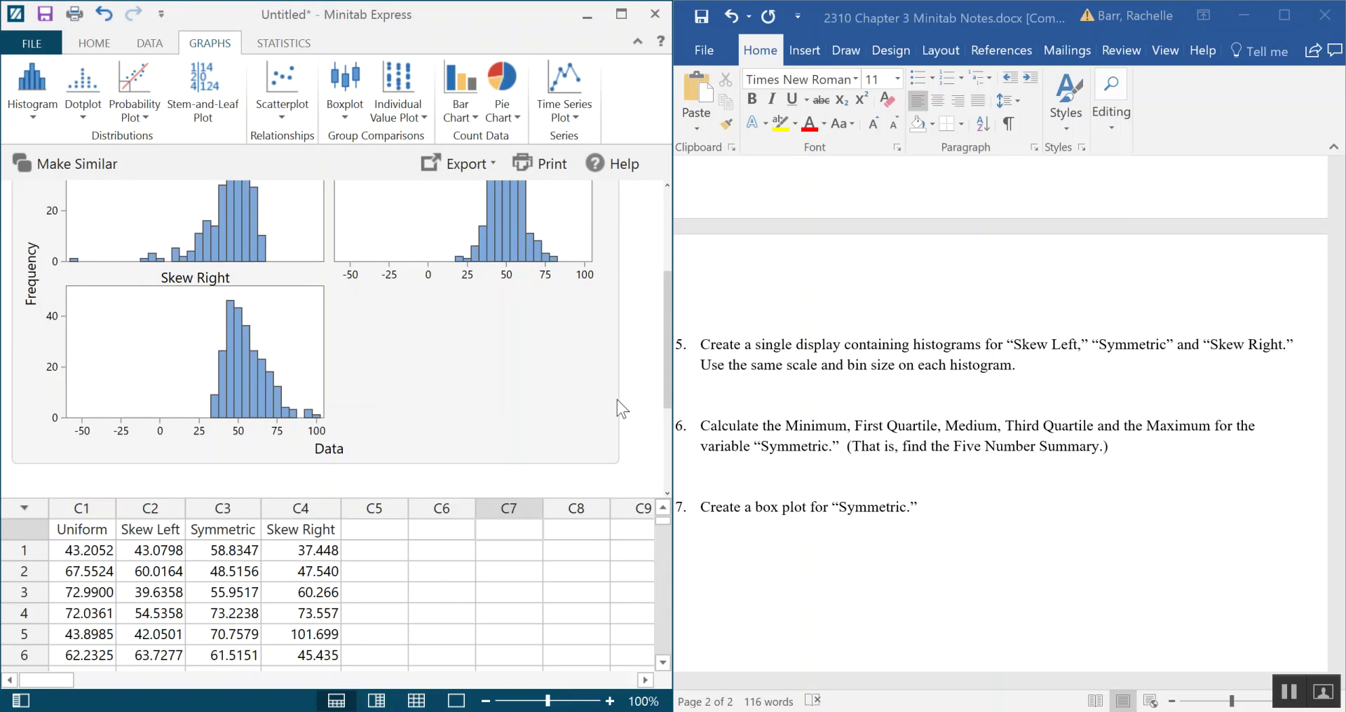
scroll(616, 408, "up", 3)
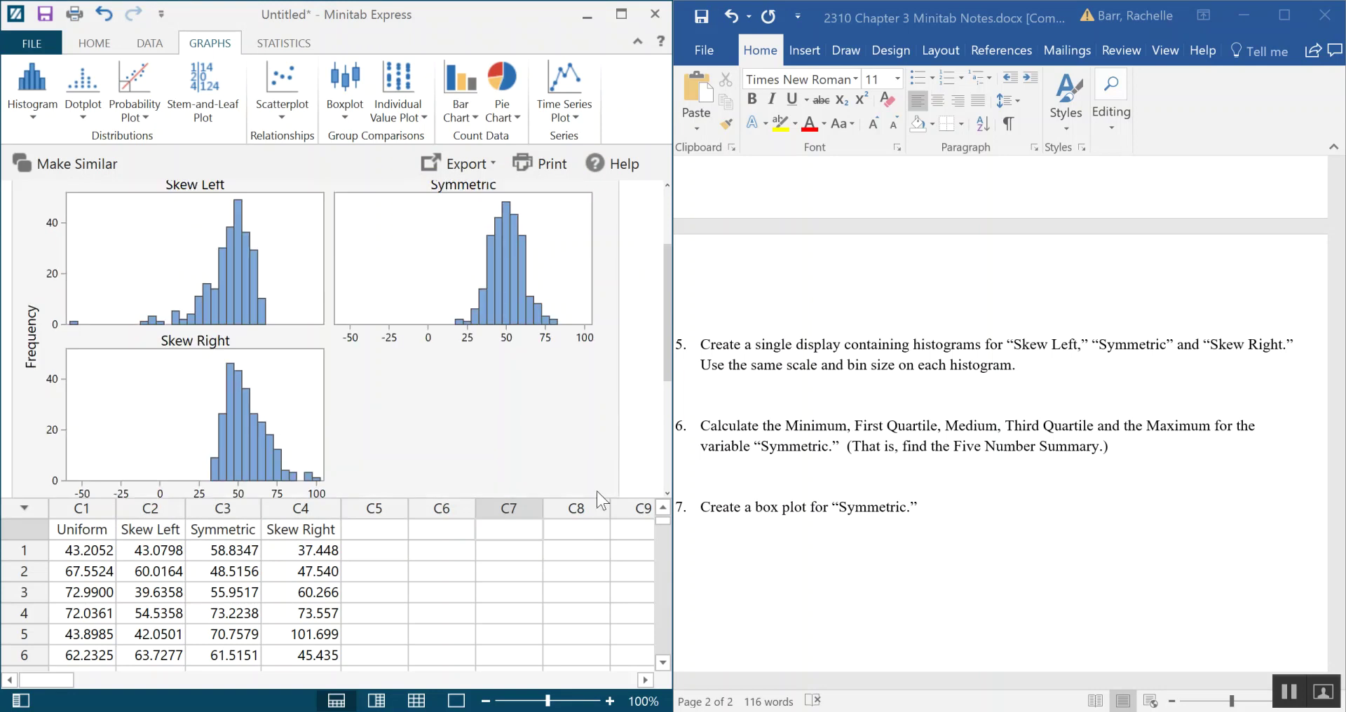
left_click_drag(505, 499, 474, 602)
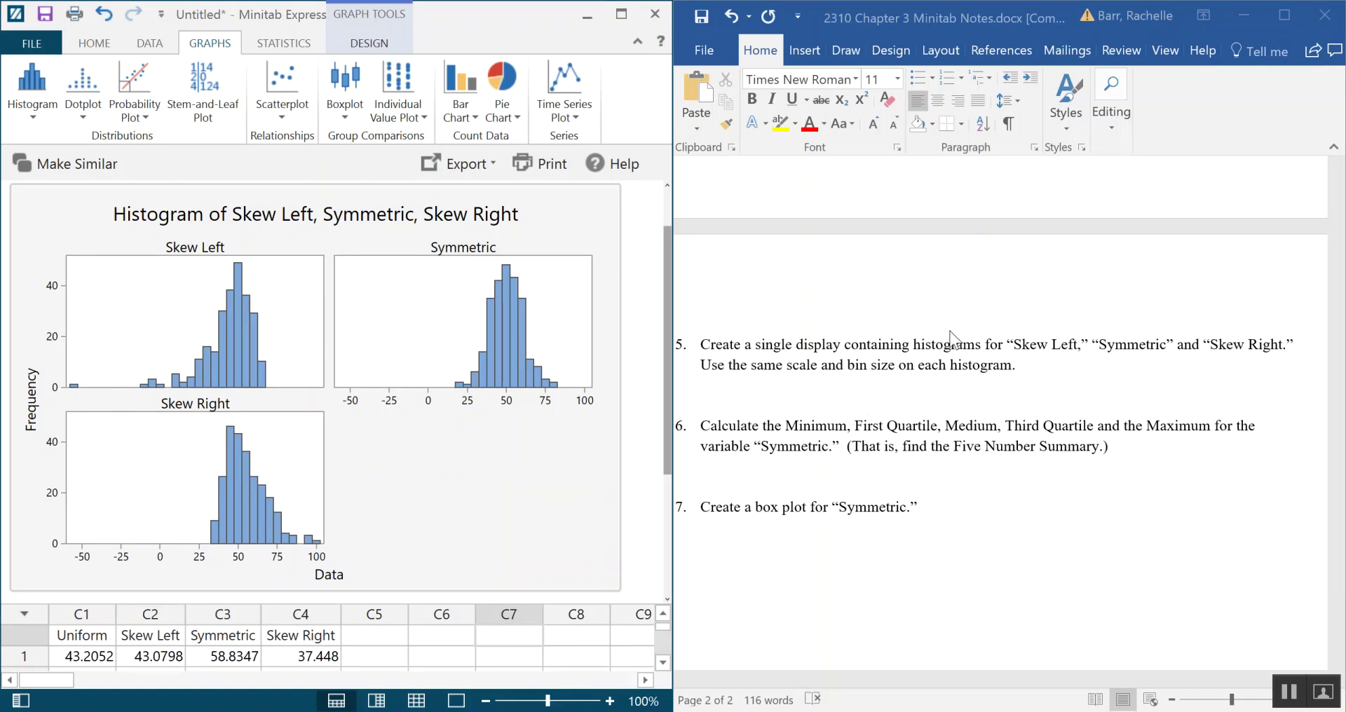
mouse_move(223, 394)
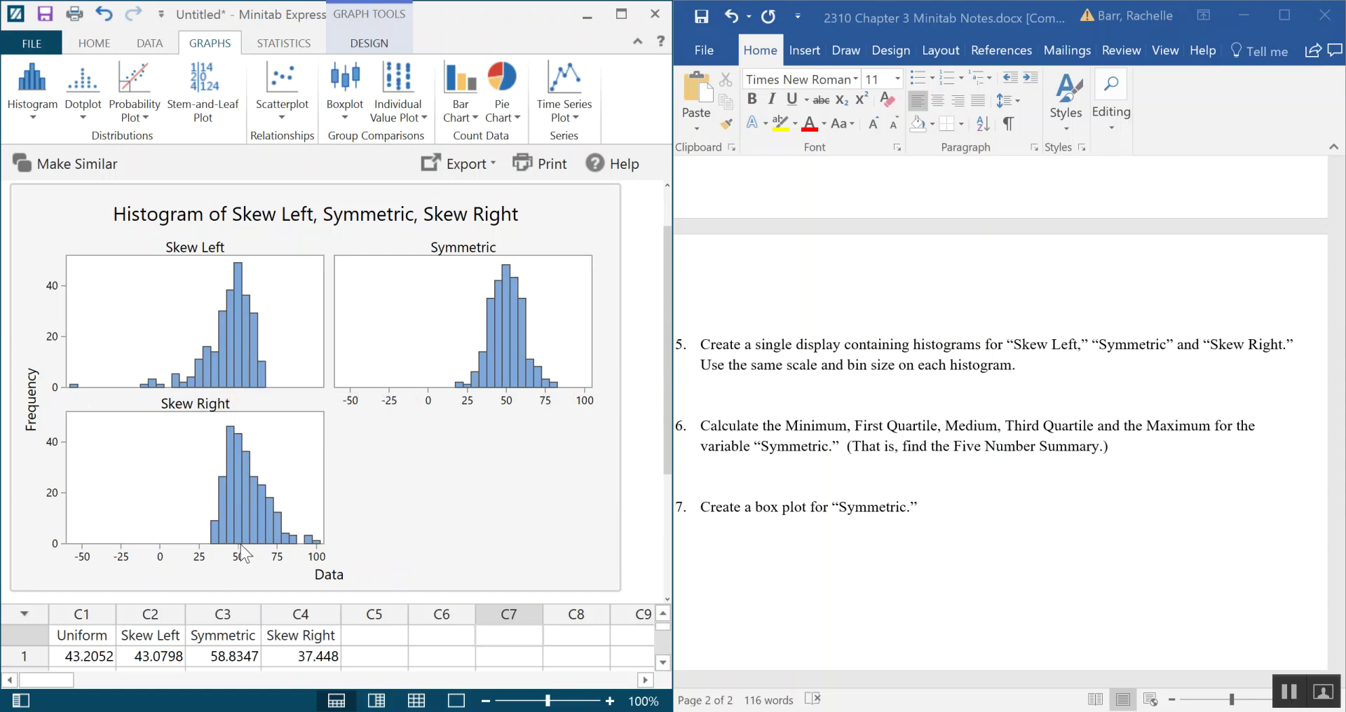
mouse_move(254, 522)
Copy the three-panel histogram and paste it under question 5 in the Word notes
right_click(471, 459)
left_click(427, 464)
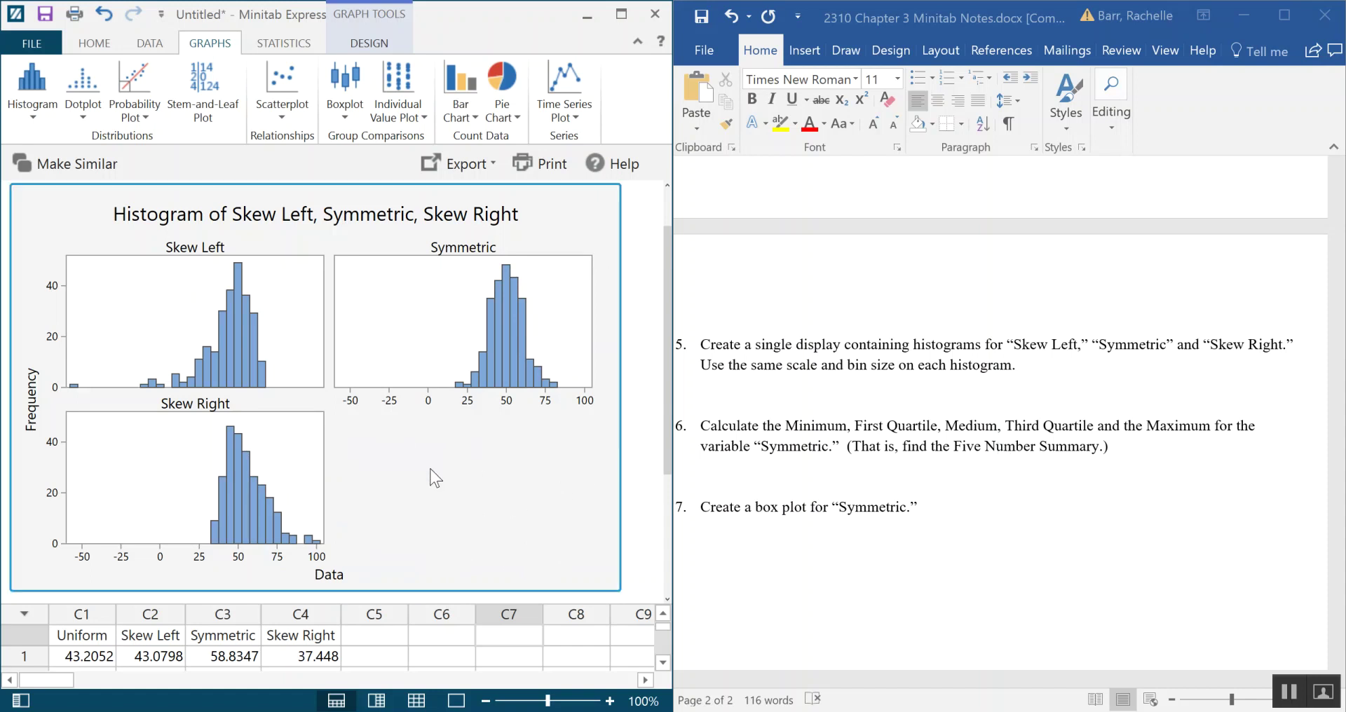
left_click(815, 396)
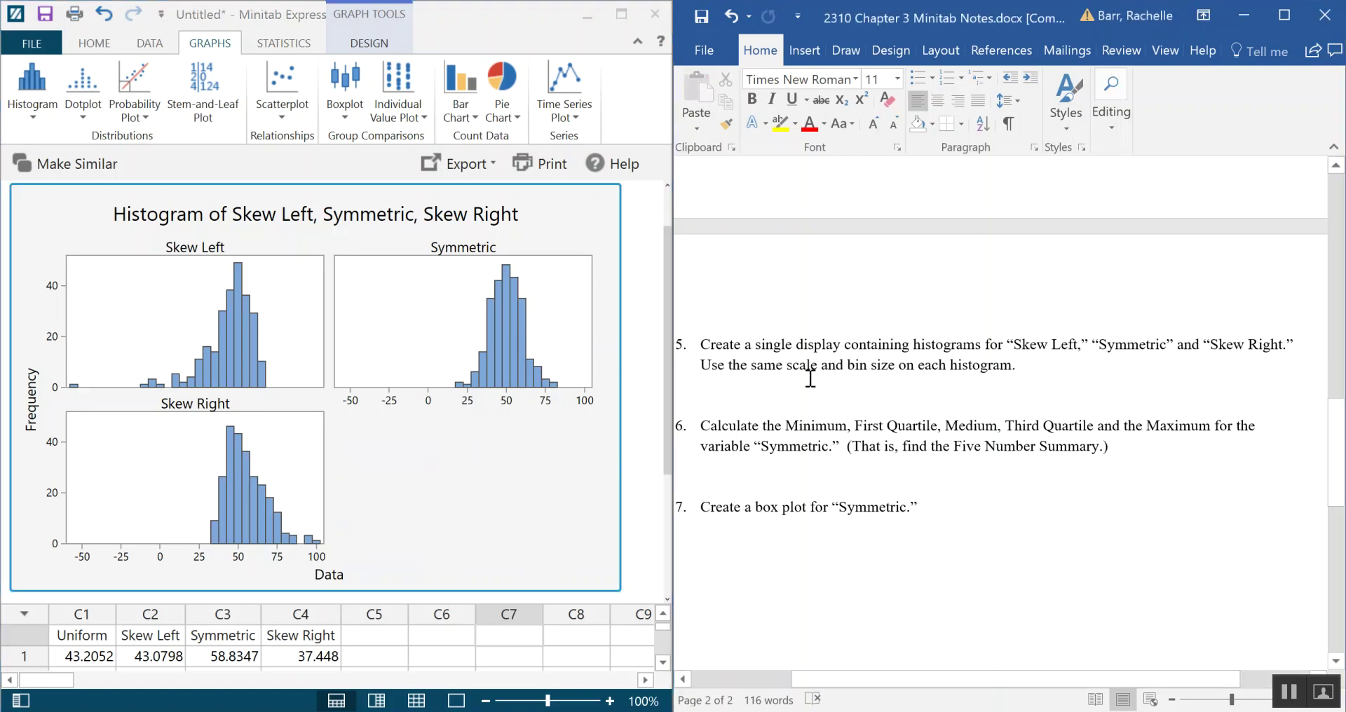
right_click(748, 386)
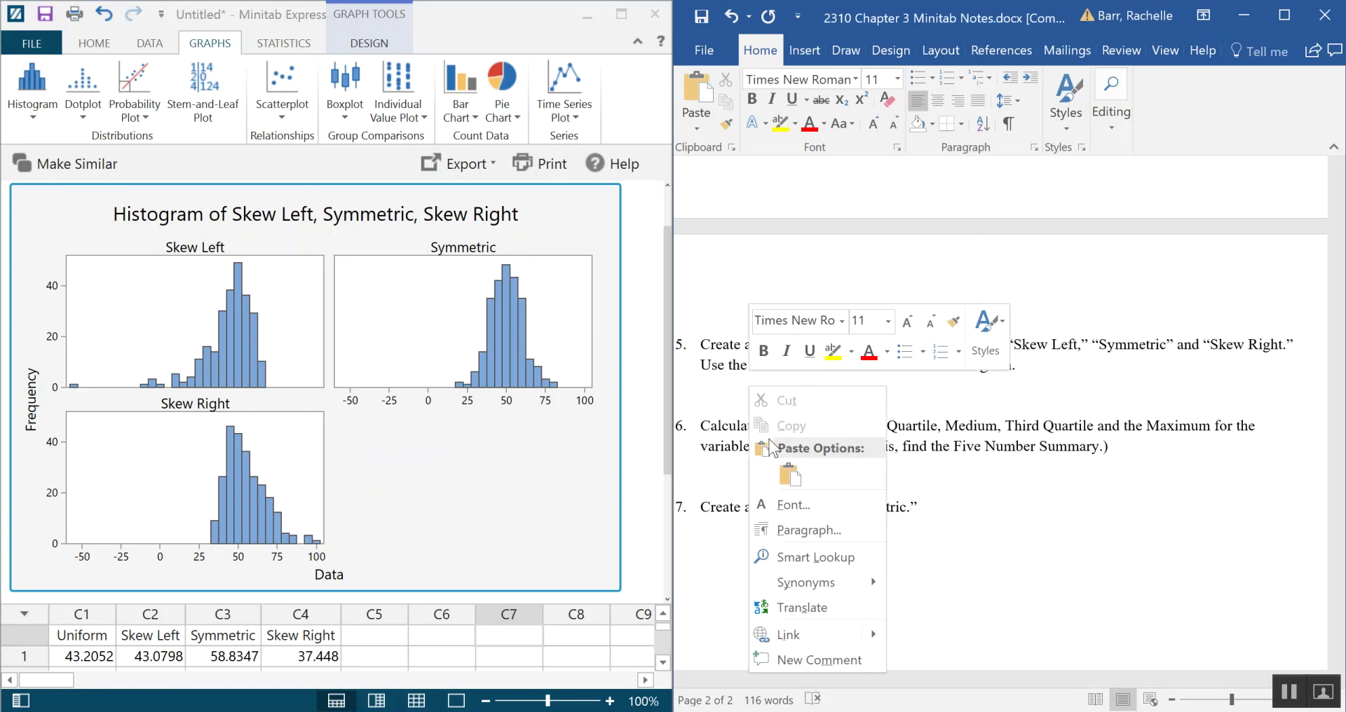
left_click(784, 471)
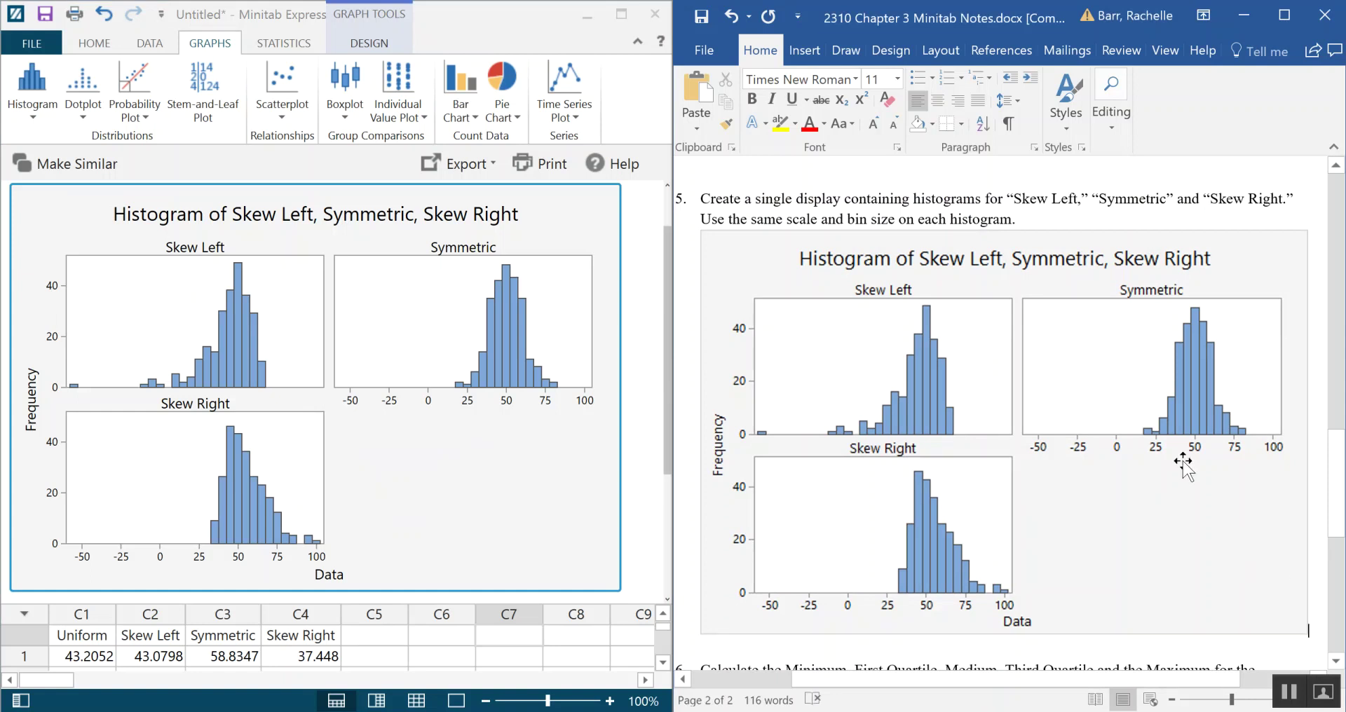
Place the cursor under question 6 in Word, then set up Descriptive Statistics in Minitab Express with Symmetric as the variable
scroll(1183, 462, "down", 5)
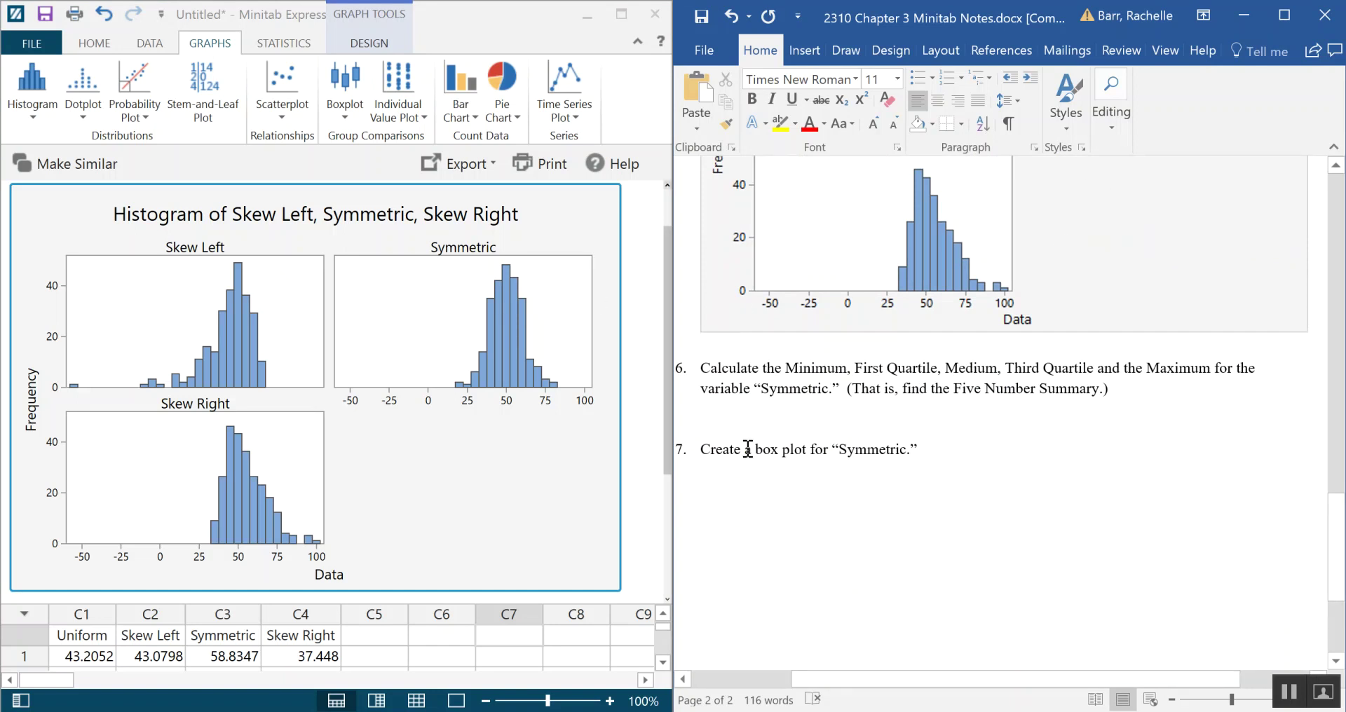
left_click(748, 416)
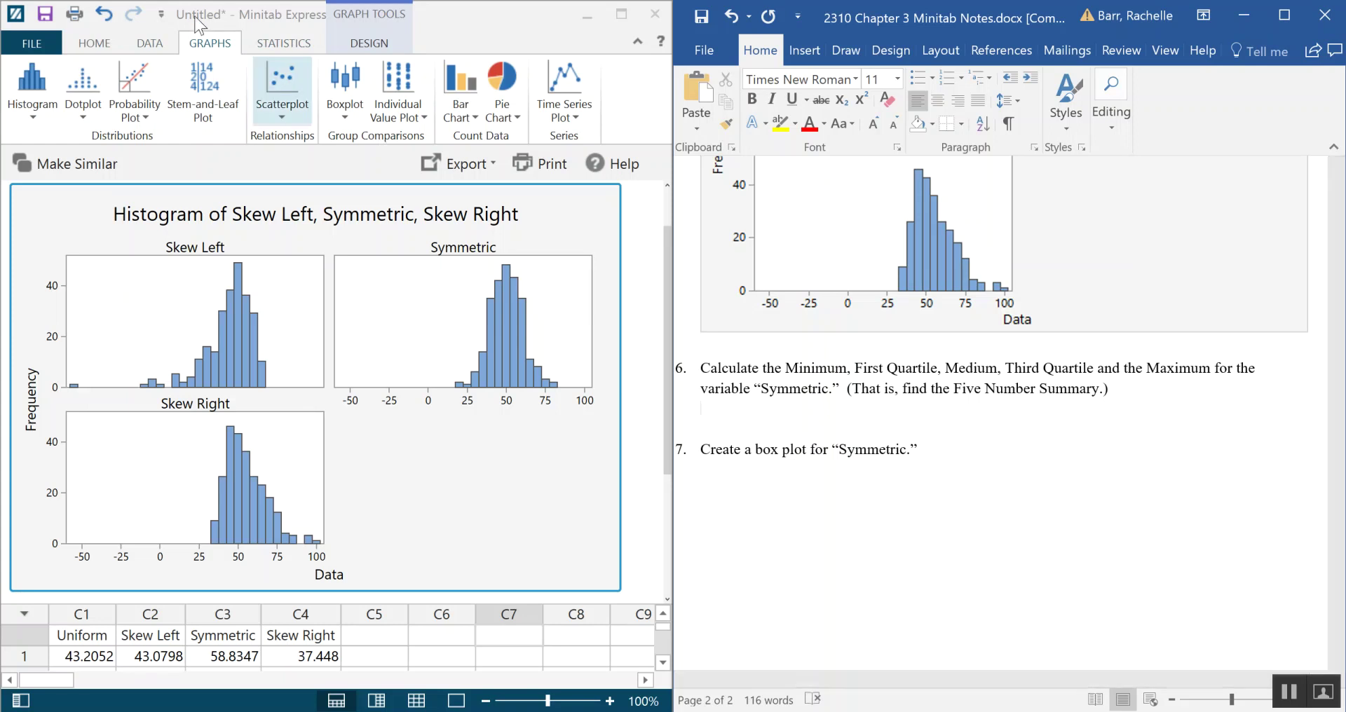
left_click(277, 42)
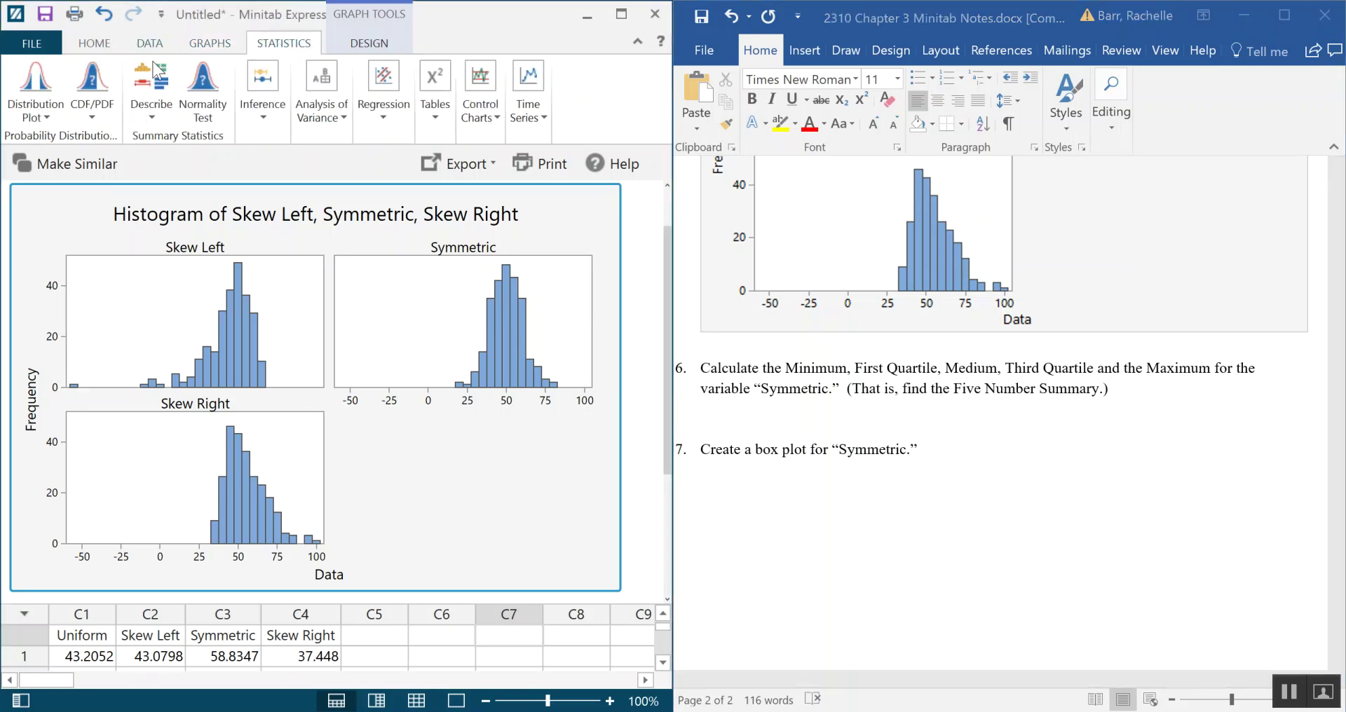
left_click(153, 102)
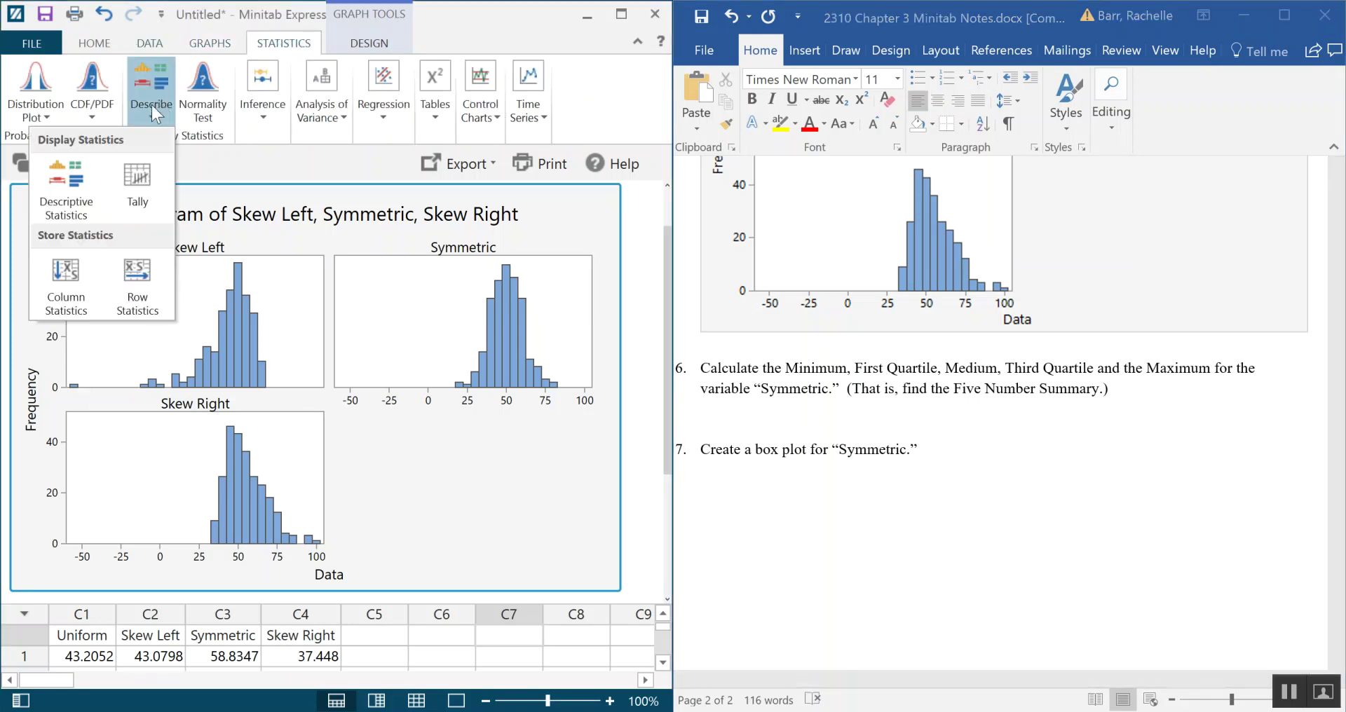
left_click(65, 208)
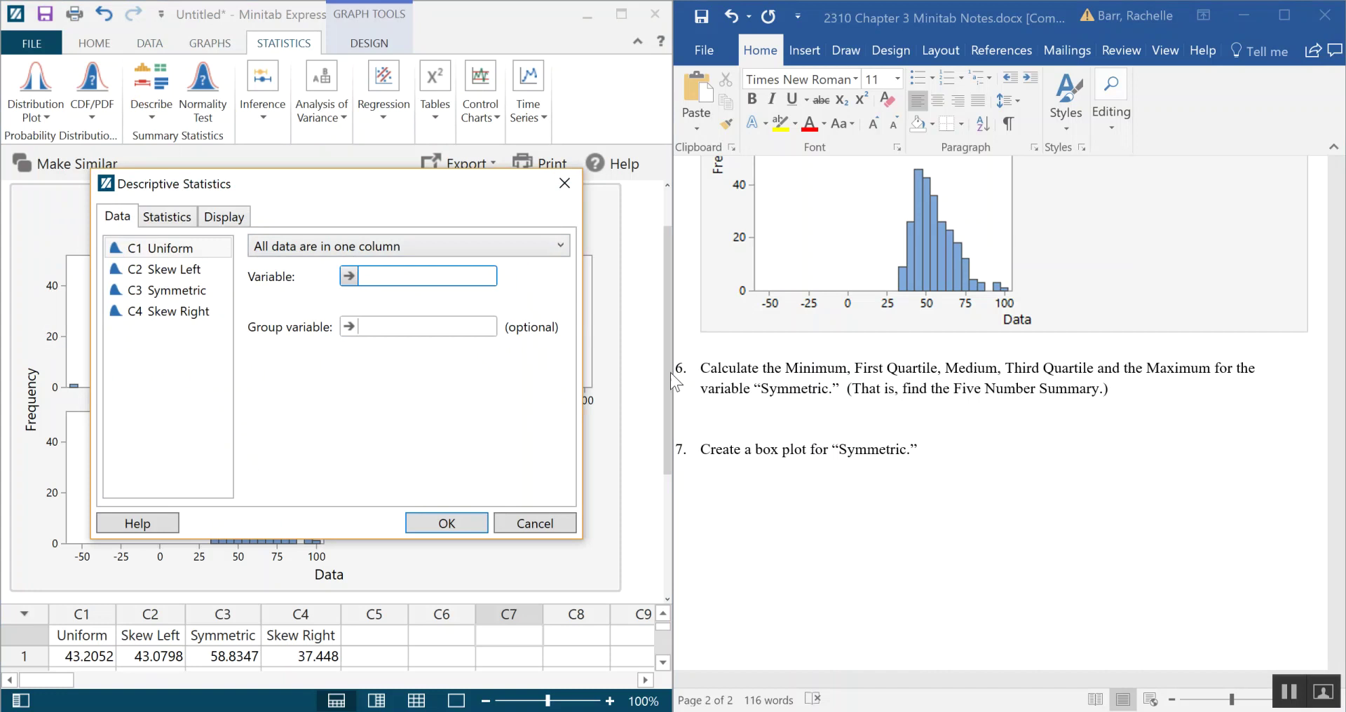
double_click(191, 291)
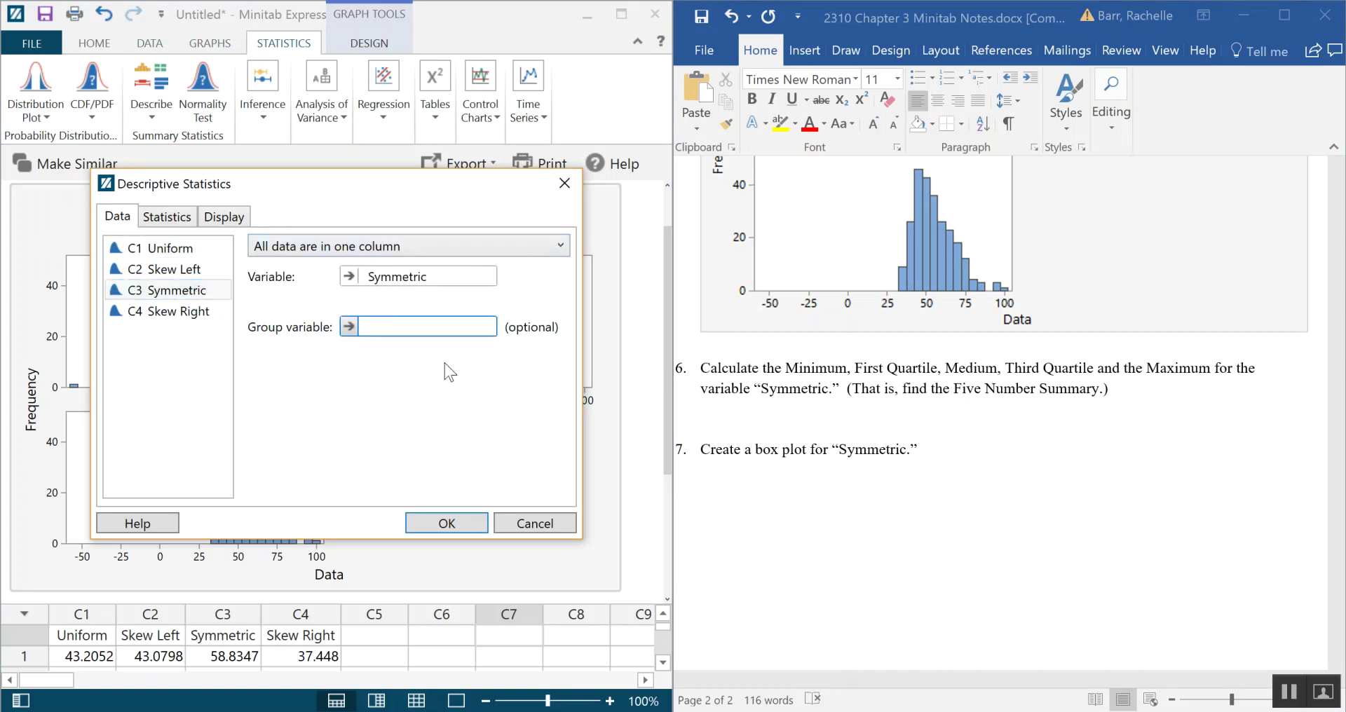
Exclude mean, SE of mean, standard deviation, N and N missing from the statistics, and generate the five-number summary
left_click(167, 218)
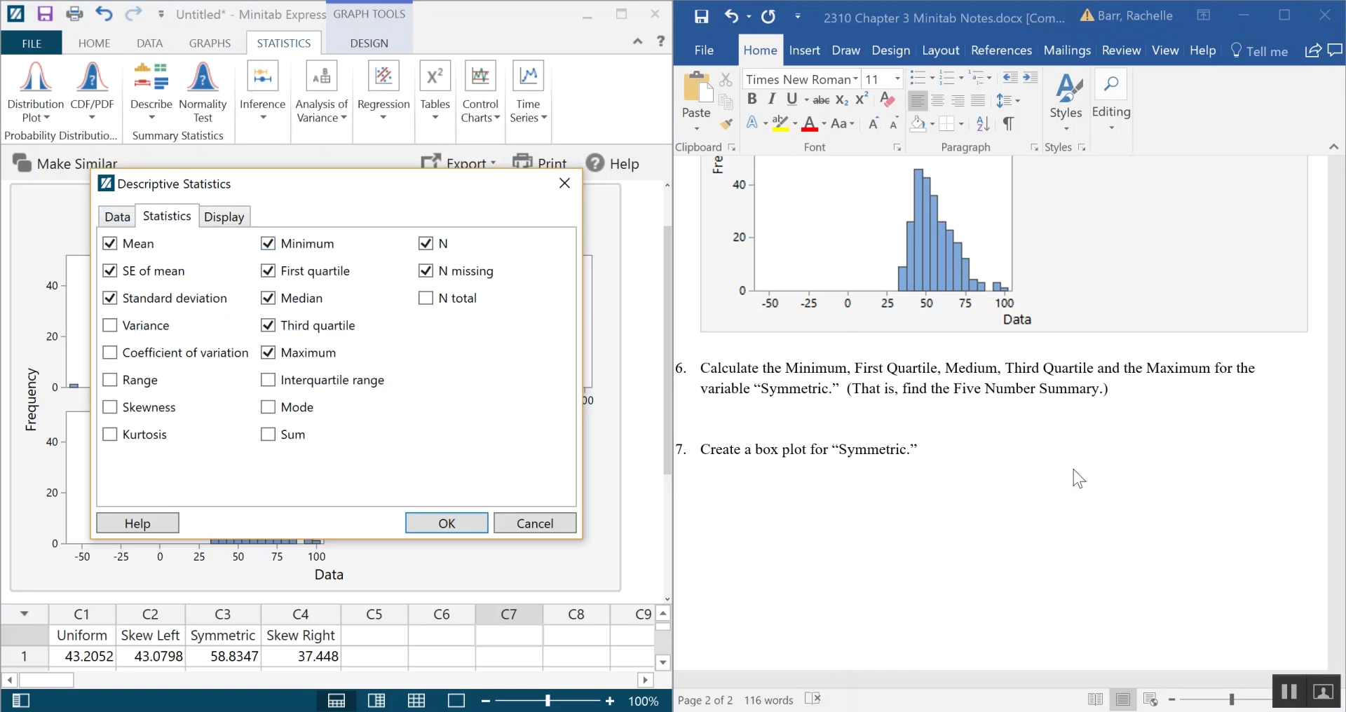
left_click(145, 248)
left_click(137, 272)
left_click(145, 300)
left_click(427, 245)
left_click(425, 272)
left_click(449, 523)
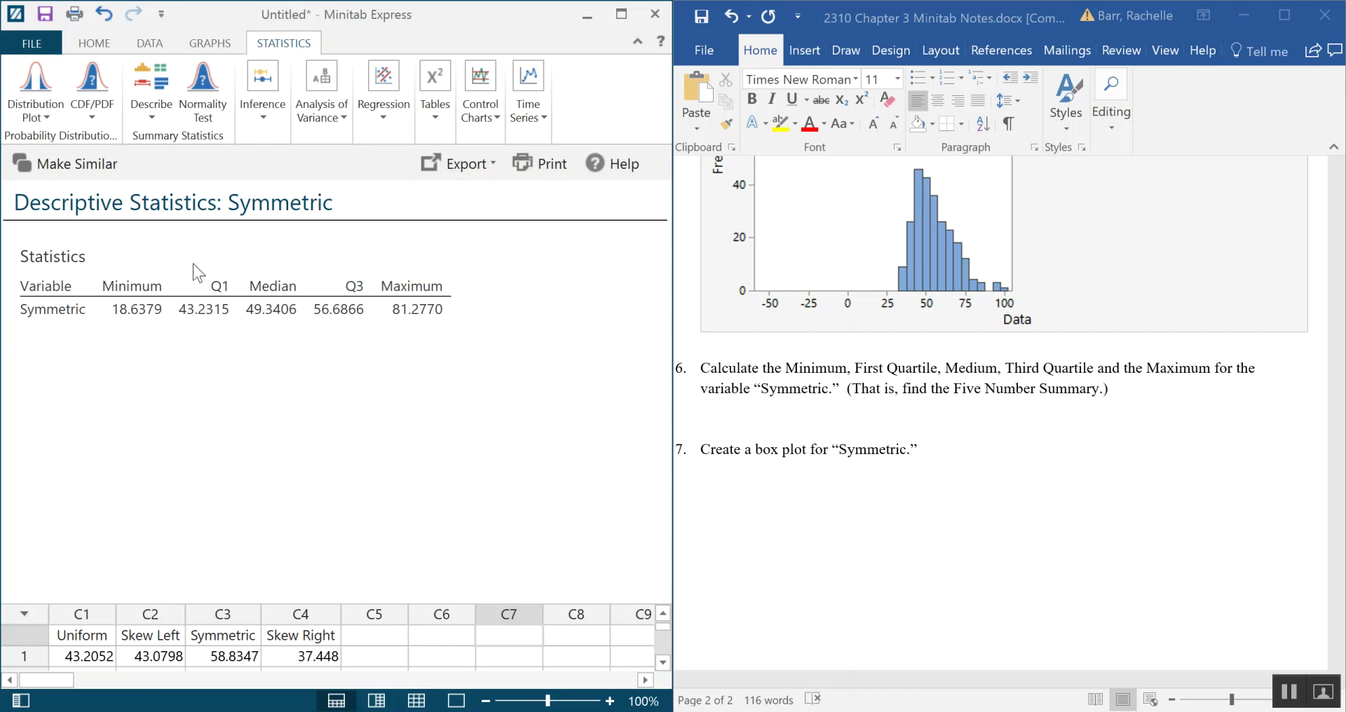
Try to copy the Symmetric statistics table and paste it as text under question 6 in the Word notes
right_click(40, 265)
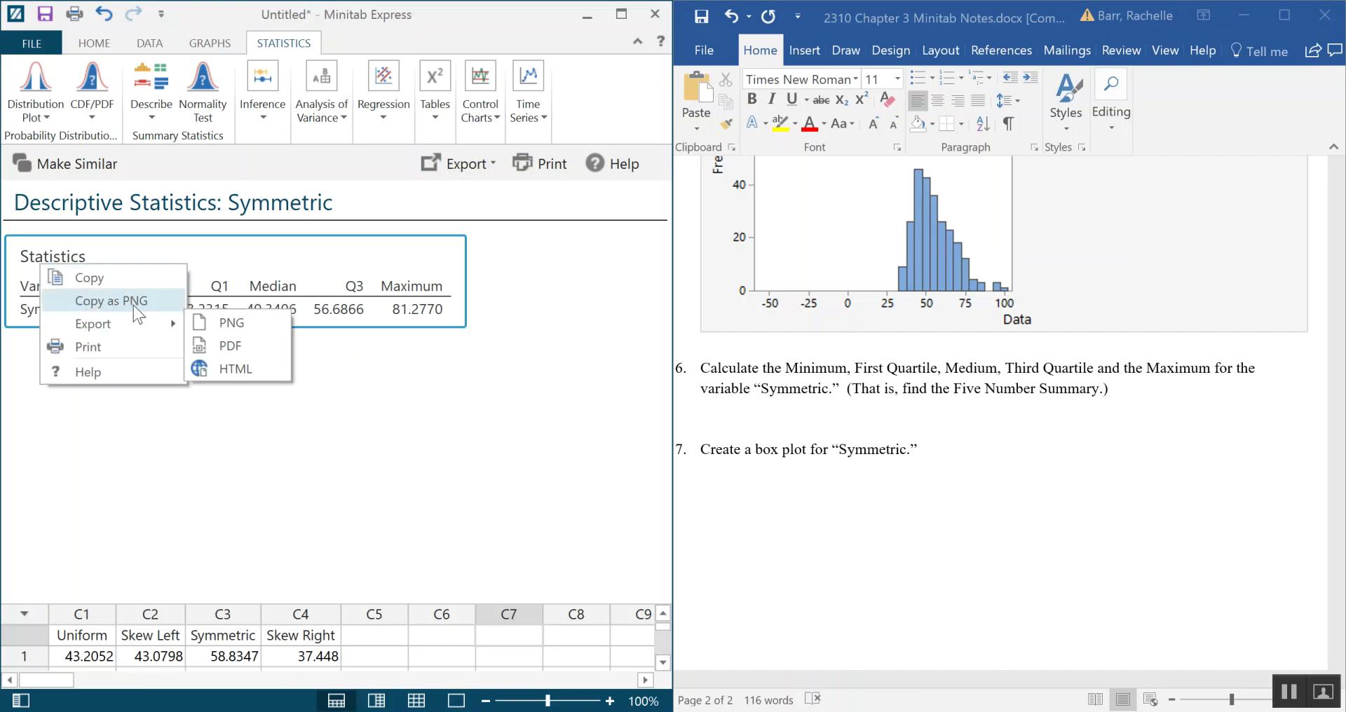
left_click(98, 279)
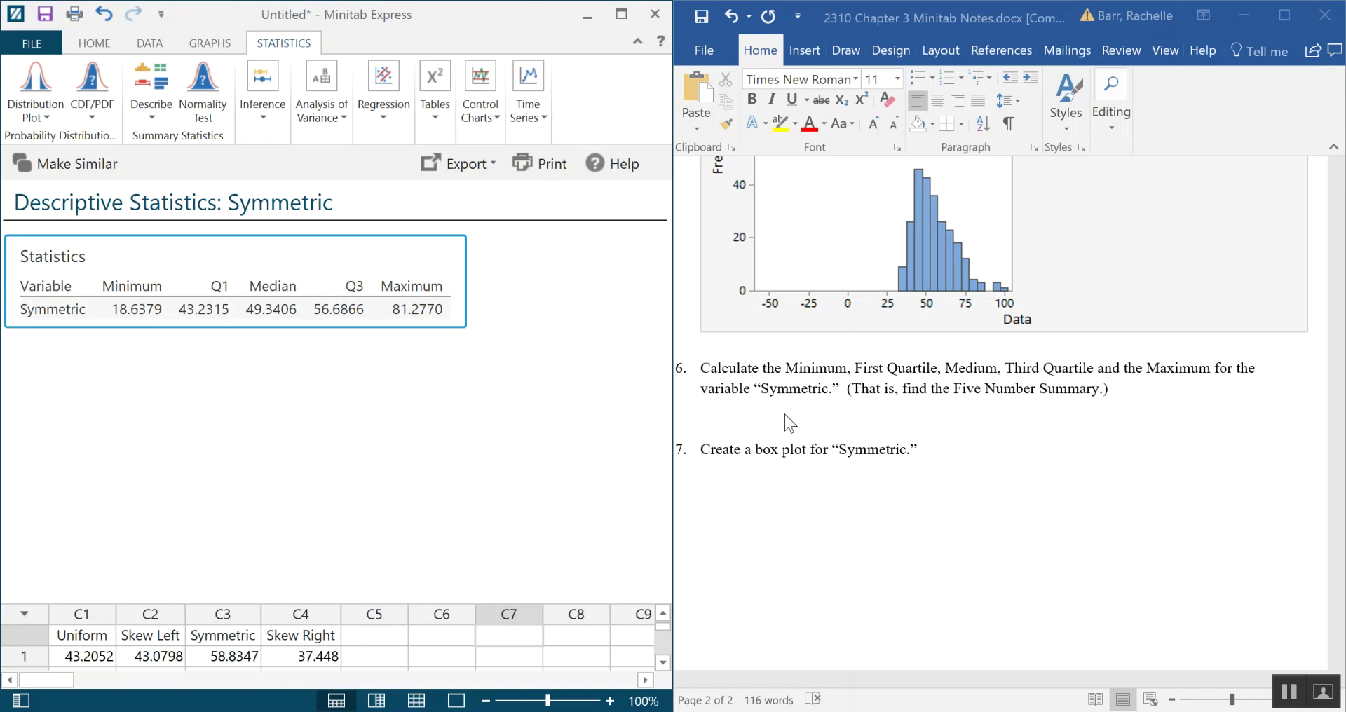
left_click(729, 412)
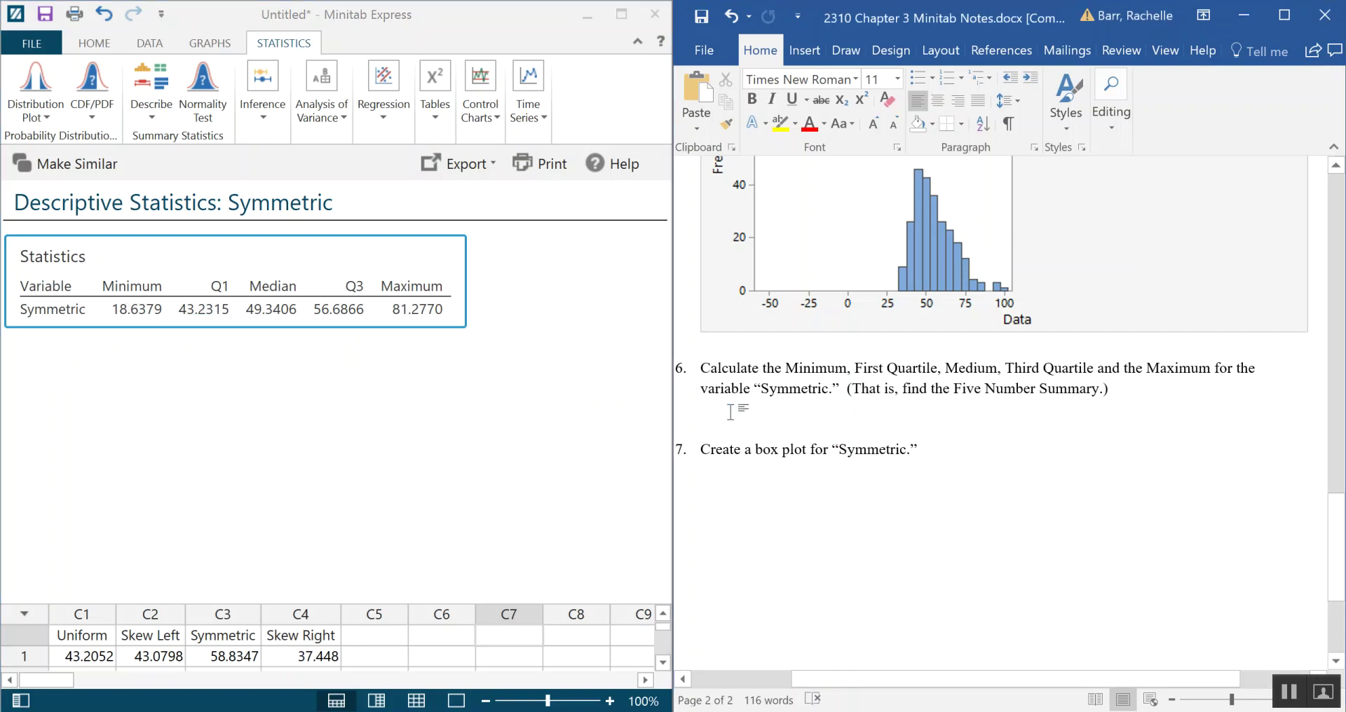
right_click(710, 414)
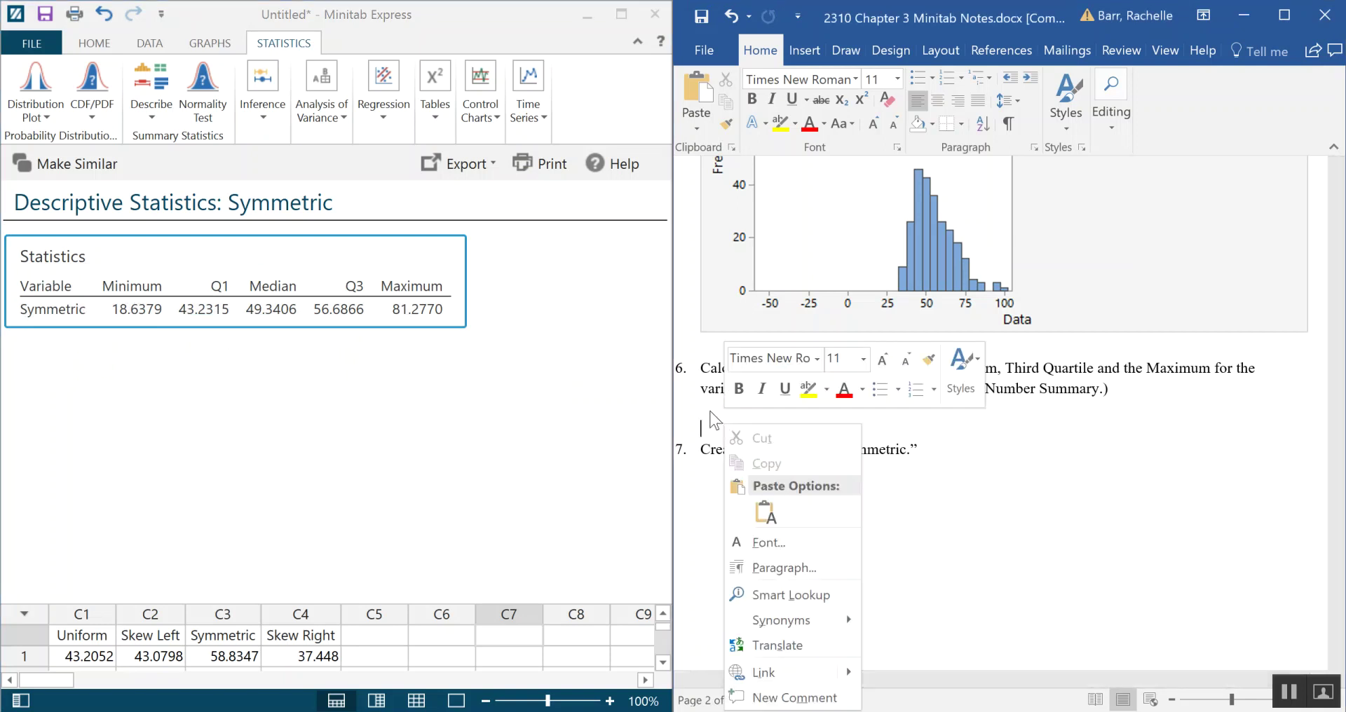
left_click(711, 413)
right_click(709, 412)
left_click(753, 500)
Delete the pasted text under question 6 and add blank lines before question 7
left_click_drag(1088, 451, 701, 408)
key("BackSpace")
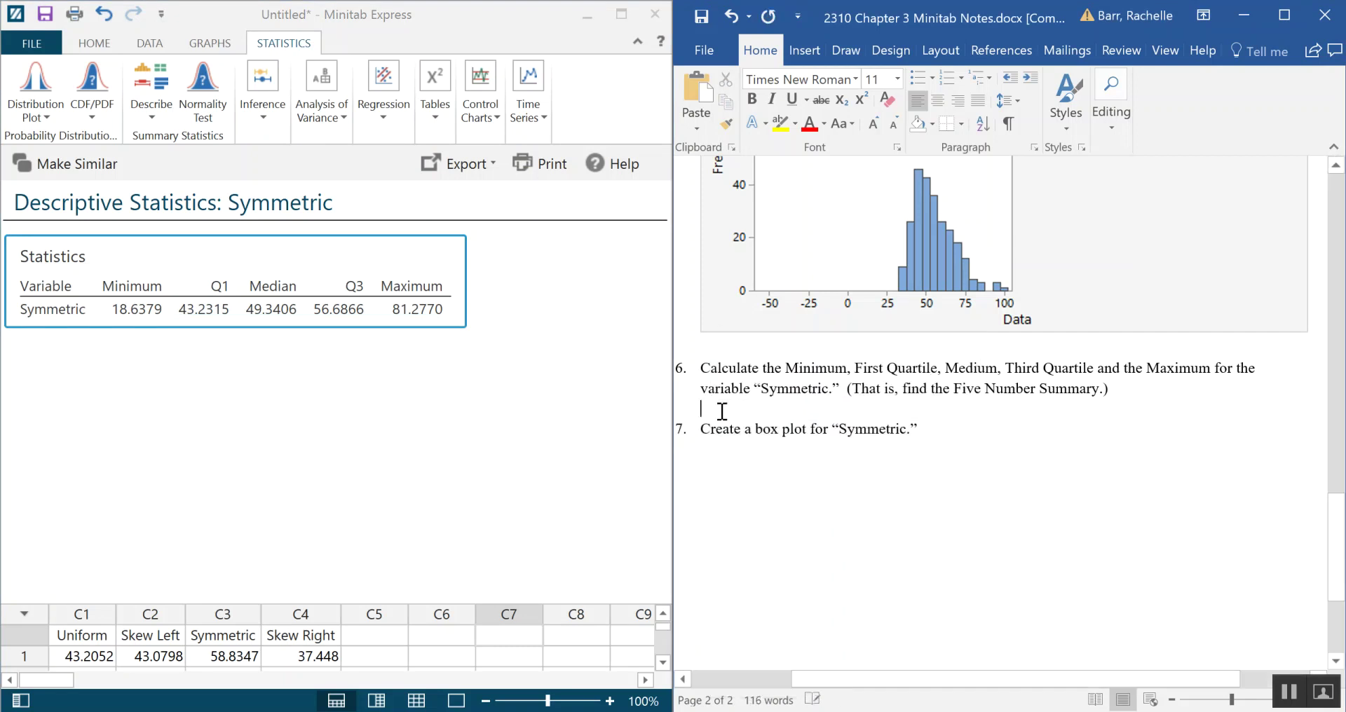
key("Return")
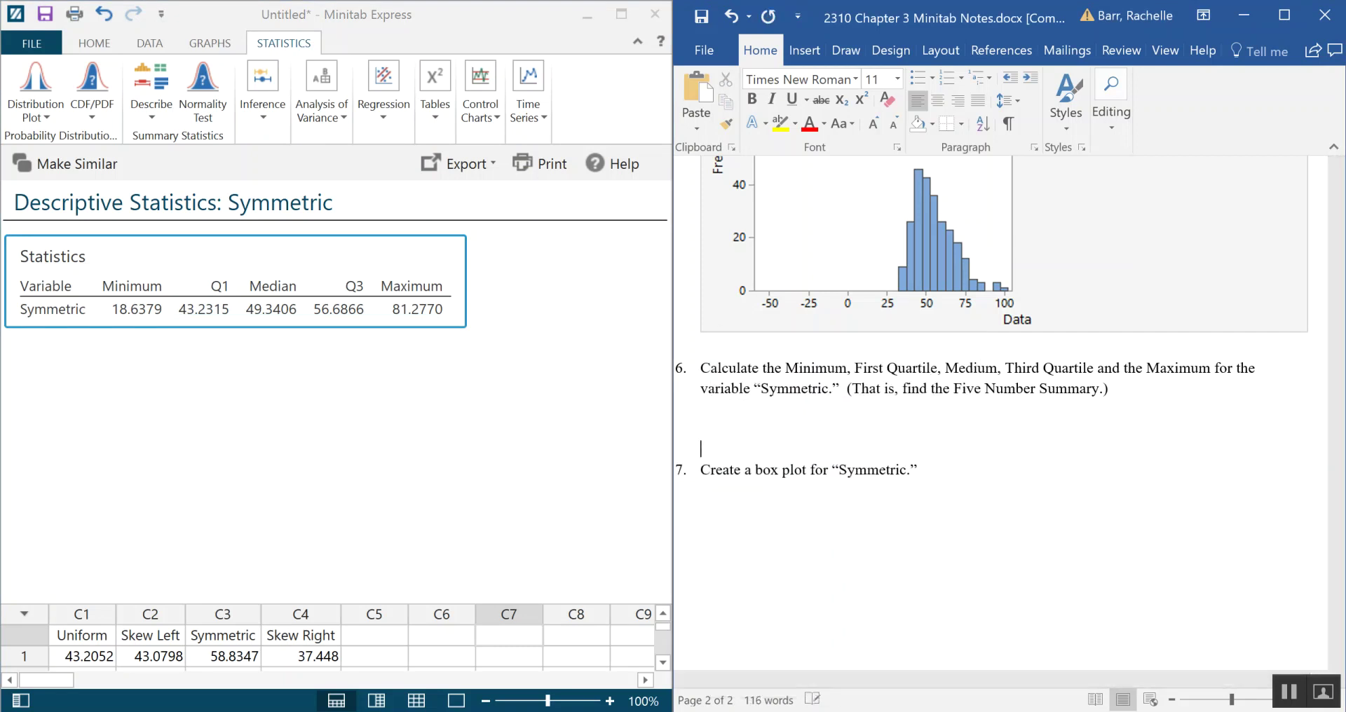
Paste the statistics table under question 6 again as text only, and undo that paste
right_click(703, 426)
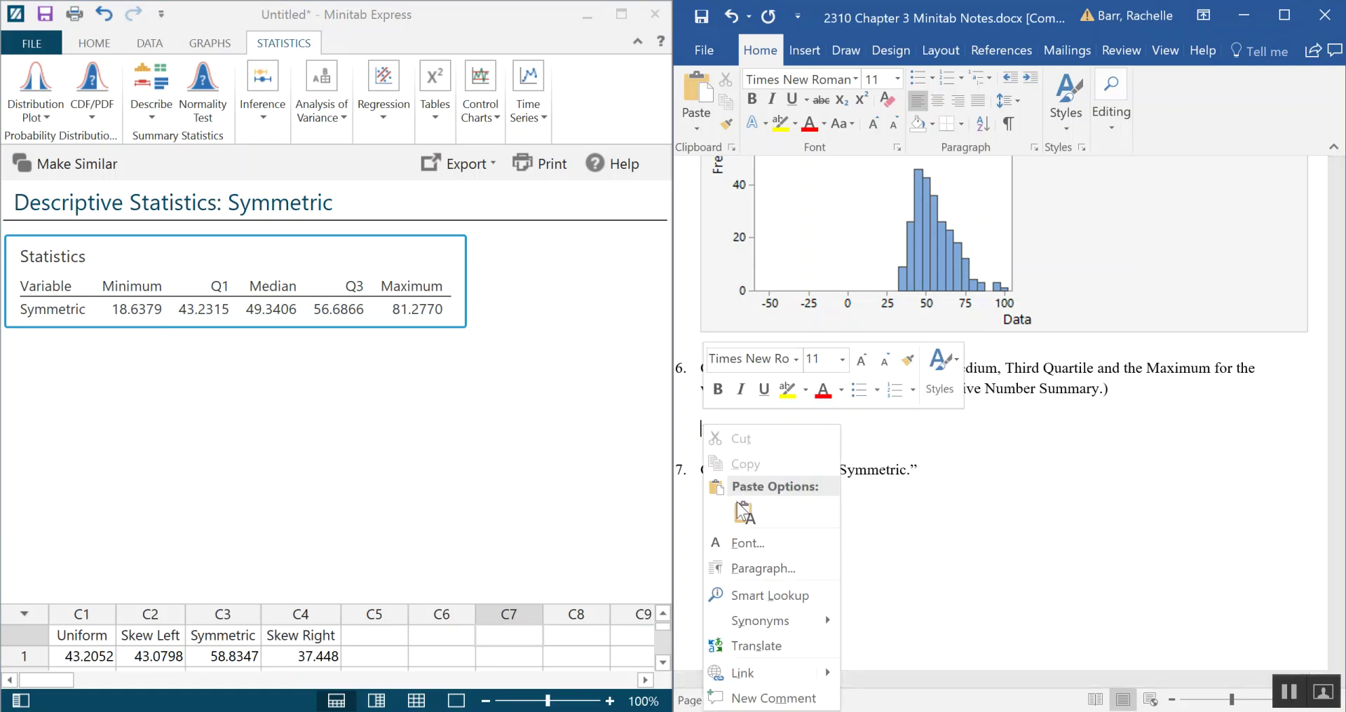
left_click(740, 513)
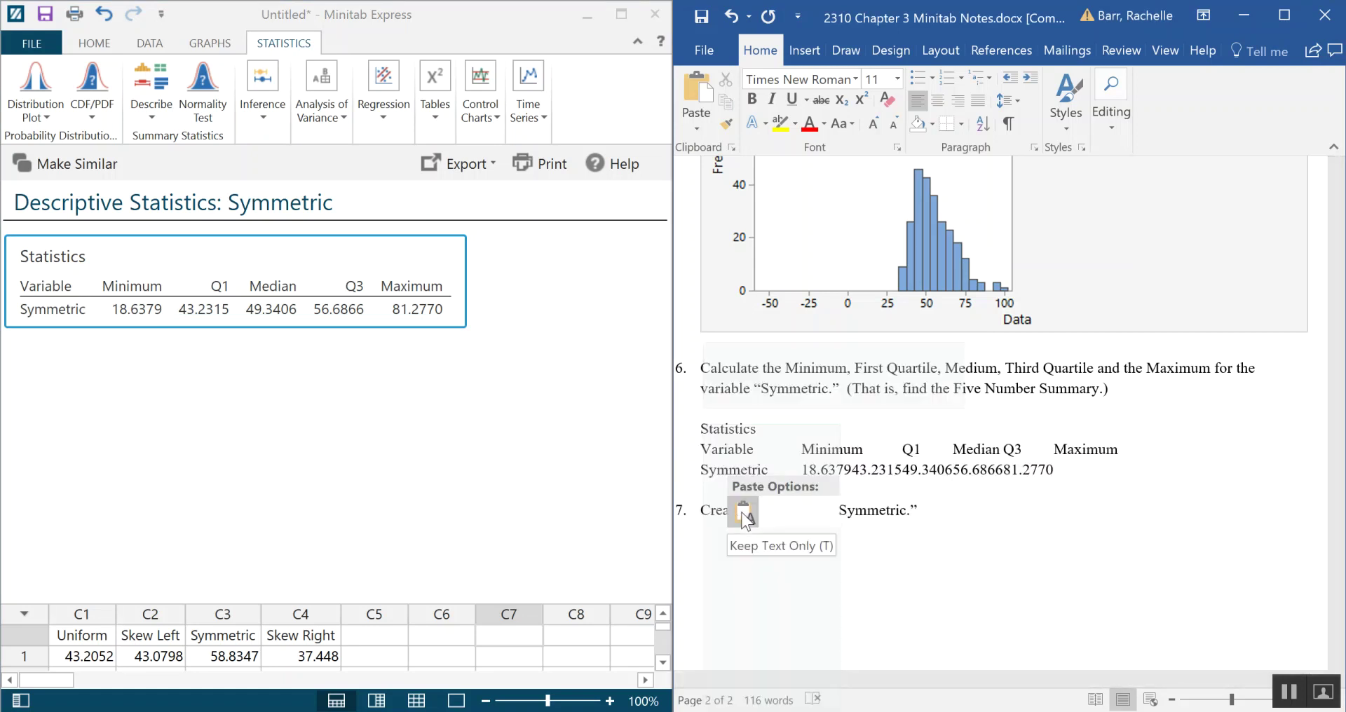
key("ctrl+z")
Copy the Symmetric statistics table as PNG and paste the picture under question 6 in the Word notes
left_click(371, 255)
right_click(371, 255)
left_click(329, 292)
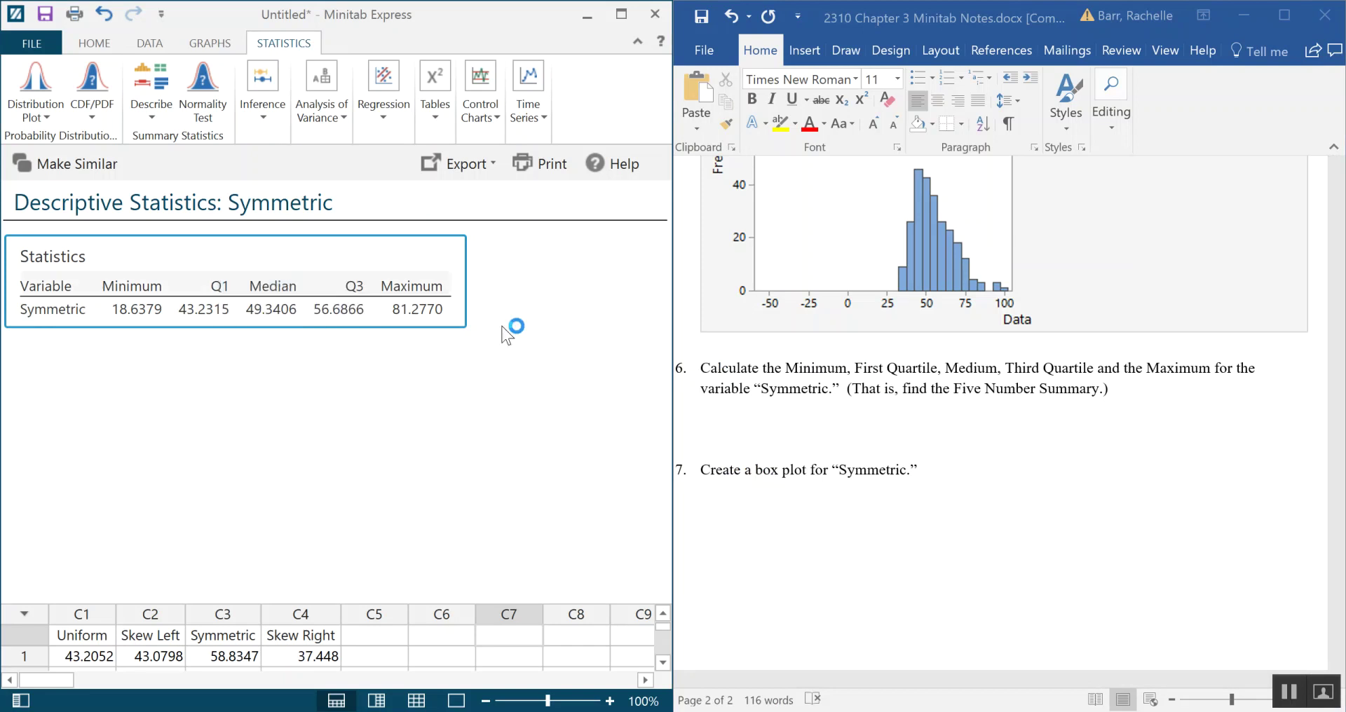
left_click(723, 425)
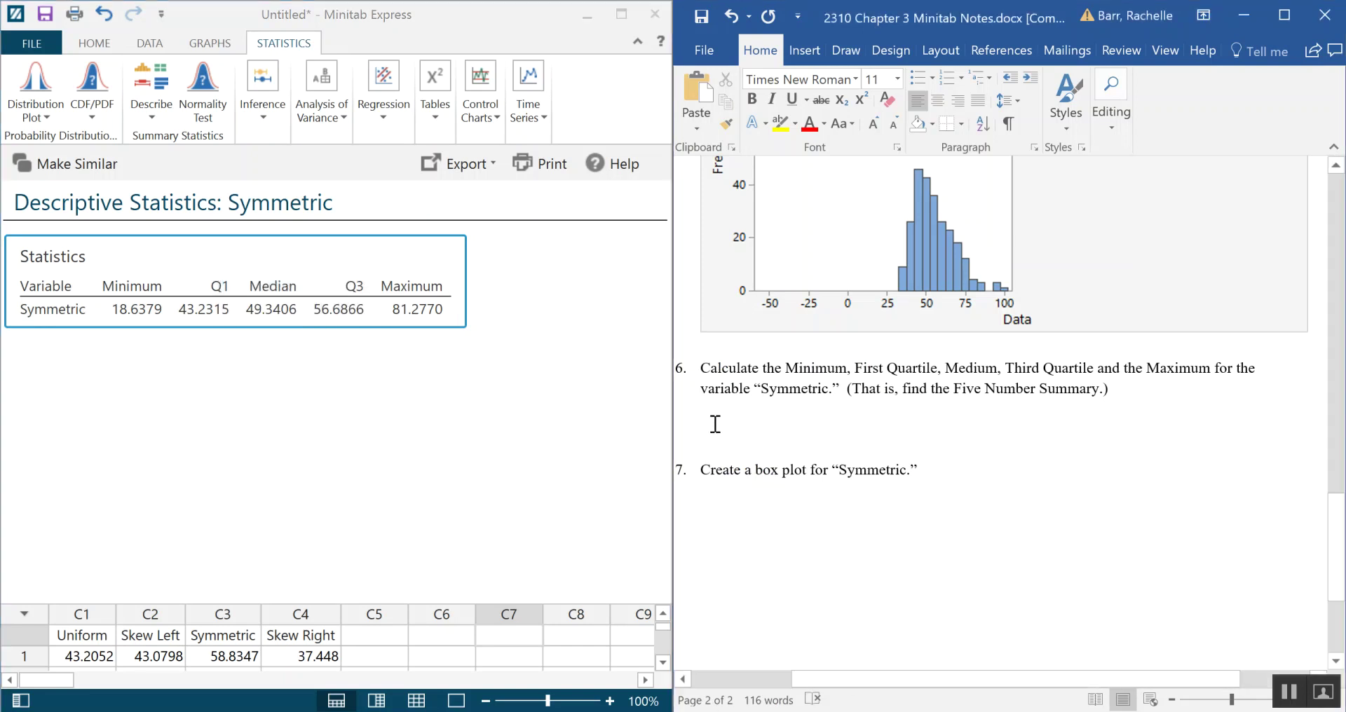
right_click(715, 424)
left_click(746, 511)
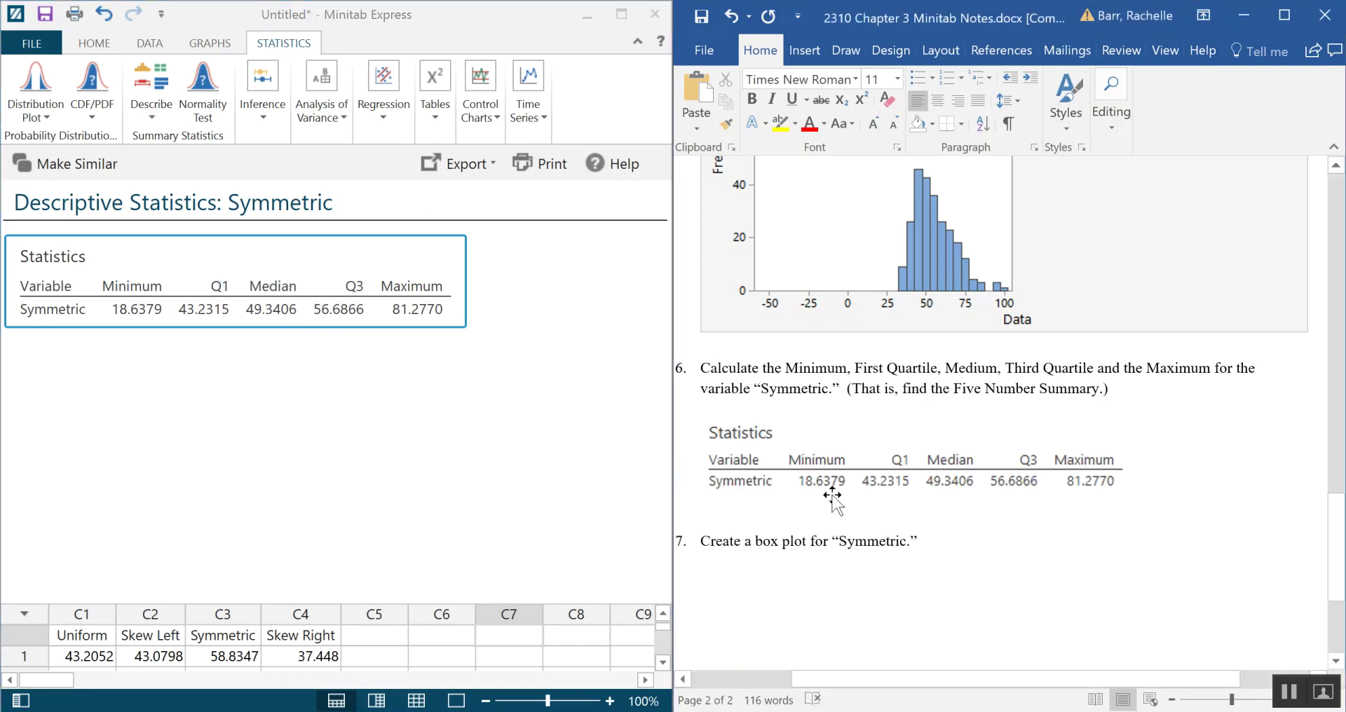
Show the Navigator in Minitab Express and open the Descriptive Statistics output for Uniform
left_click(120, 45)
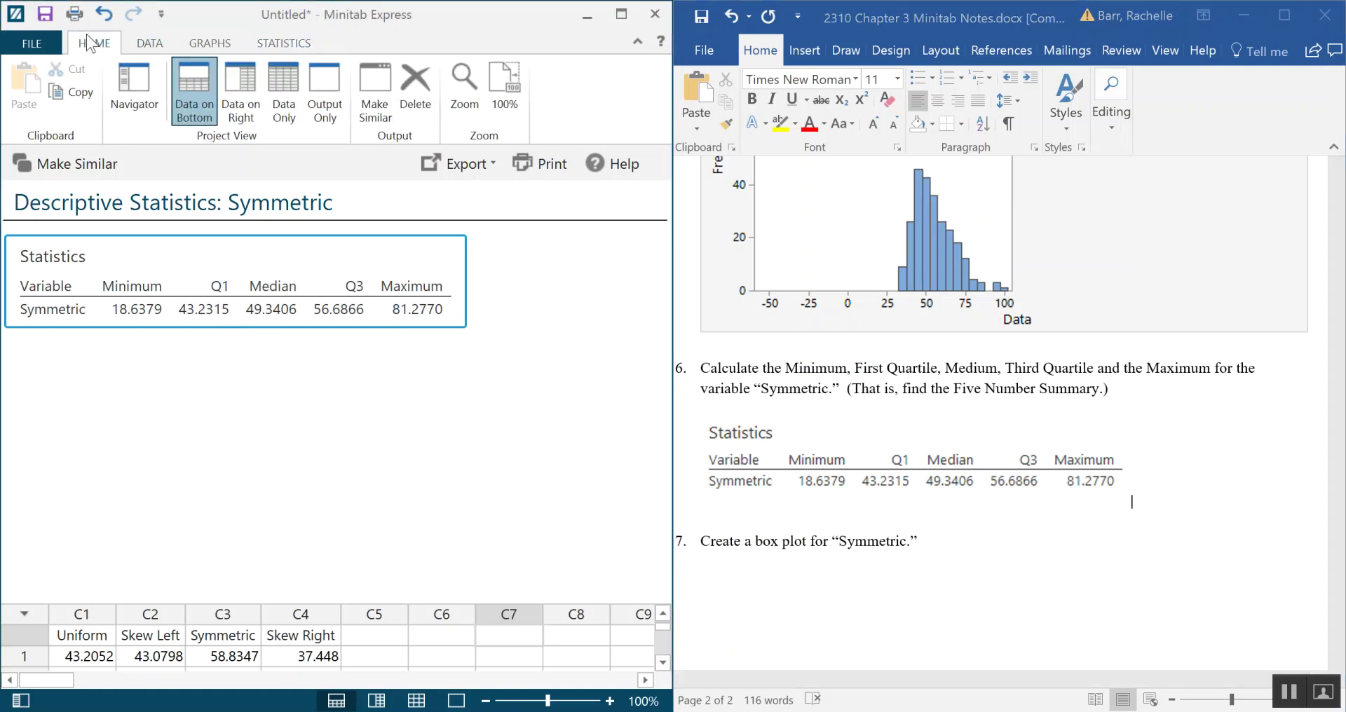
left_click(125, 91)
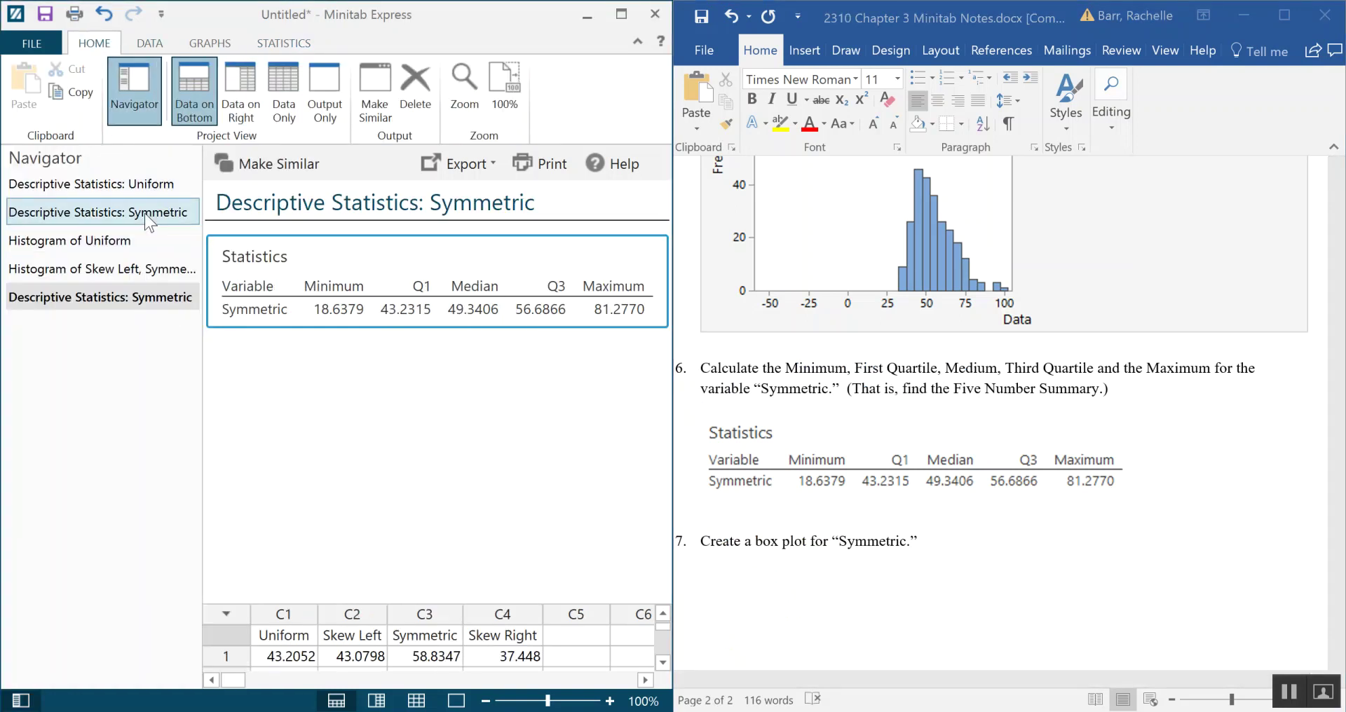
left_click(137, 191)
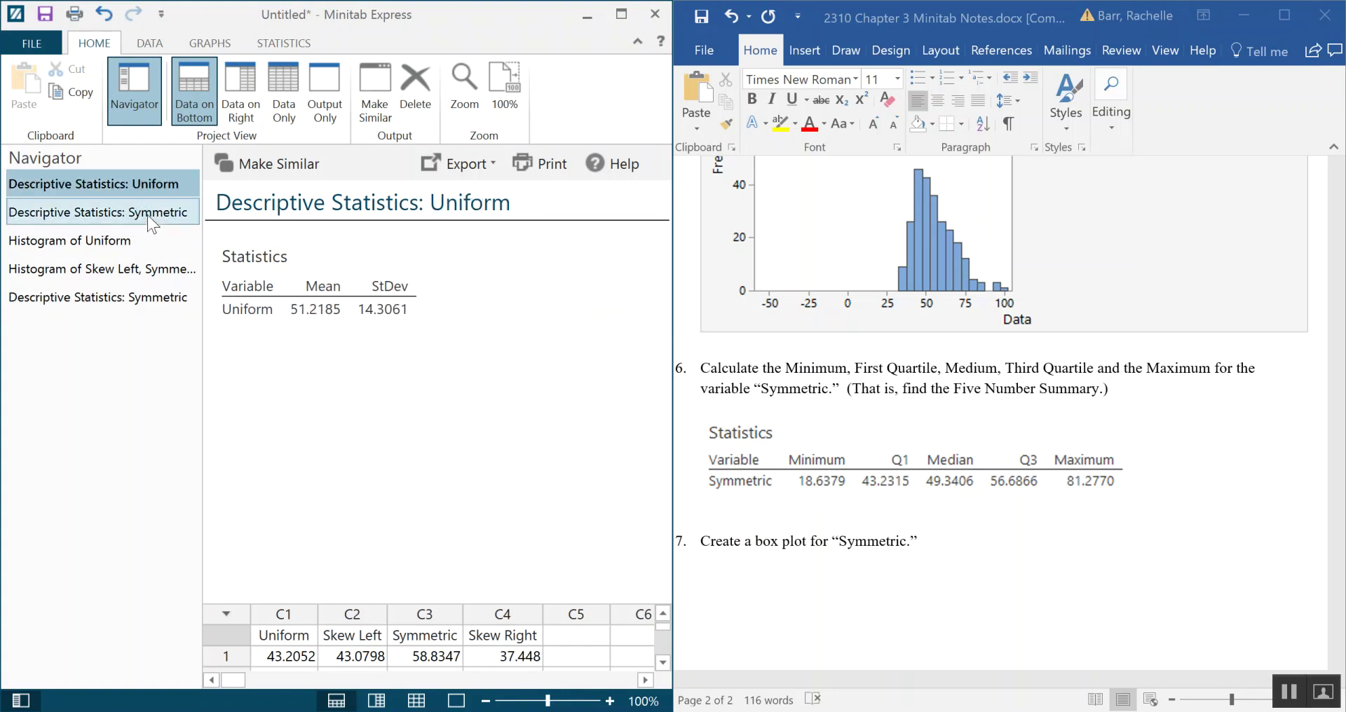
Examine the two Descriptive Statistics outputs for Symmetric through the Navigator
left_click(148, 214)
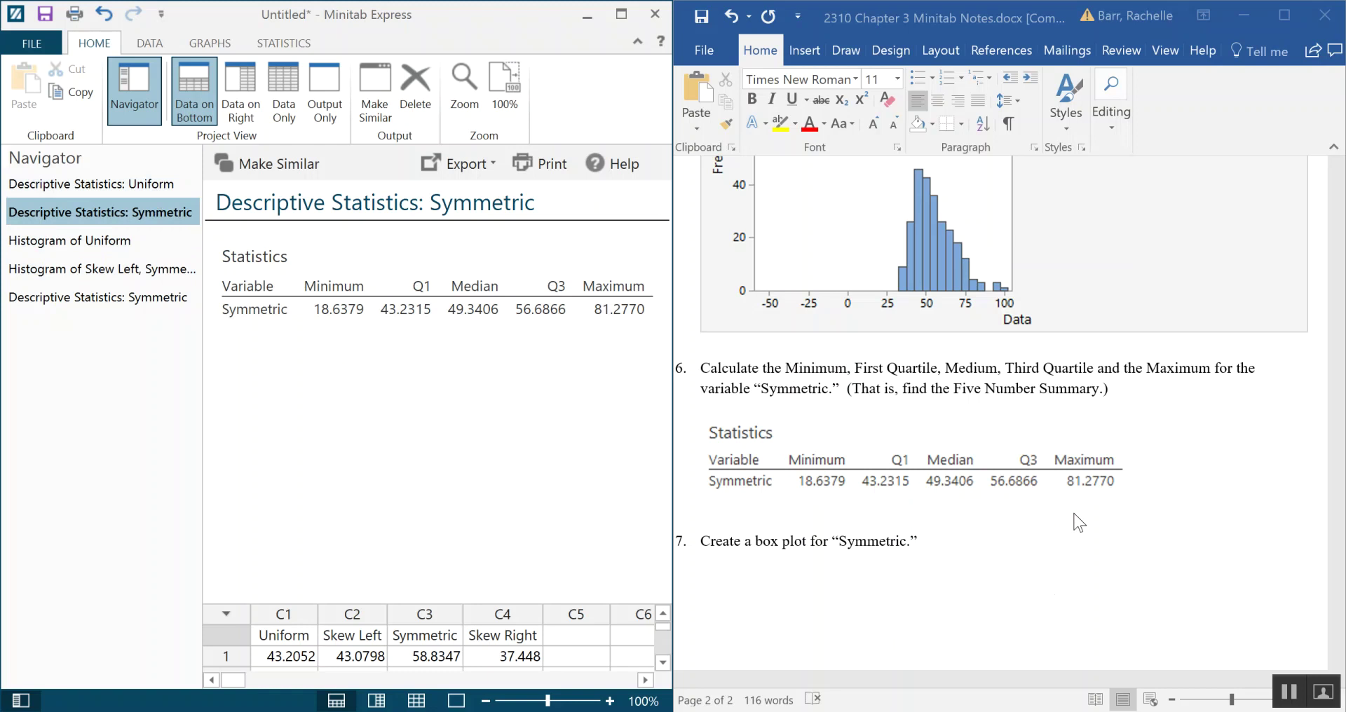
left_click(214, 44)
left_click(263, 42)
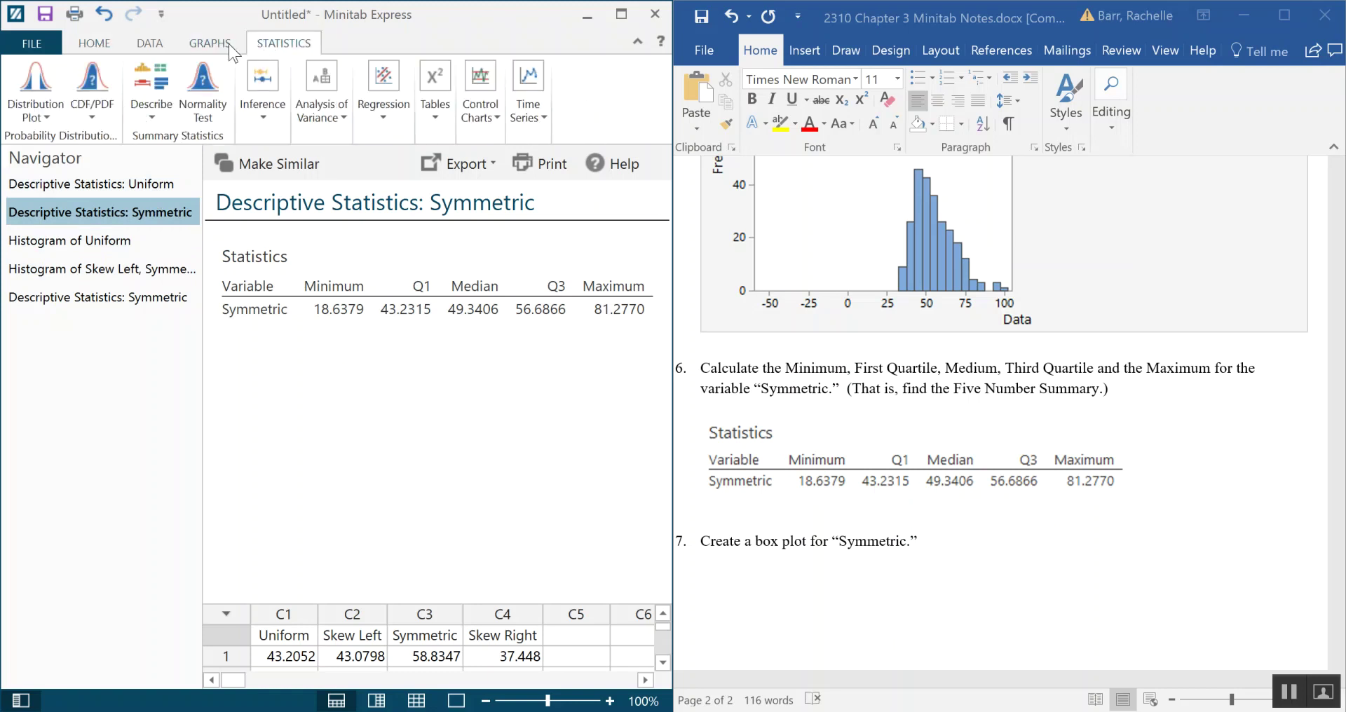
left_click(227, 44)
left_click(284, 45)
left_click(157, 108)
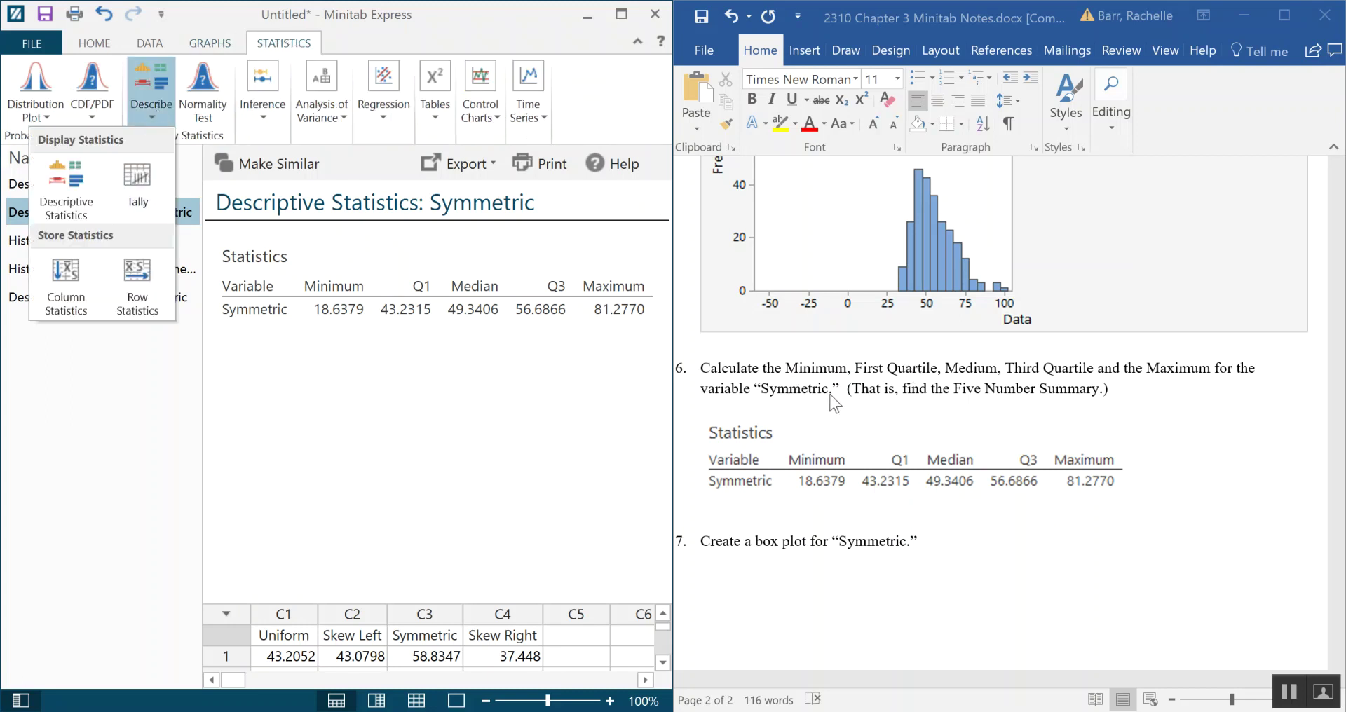
left_click(190, 384)
left_click(106, 303)
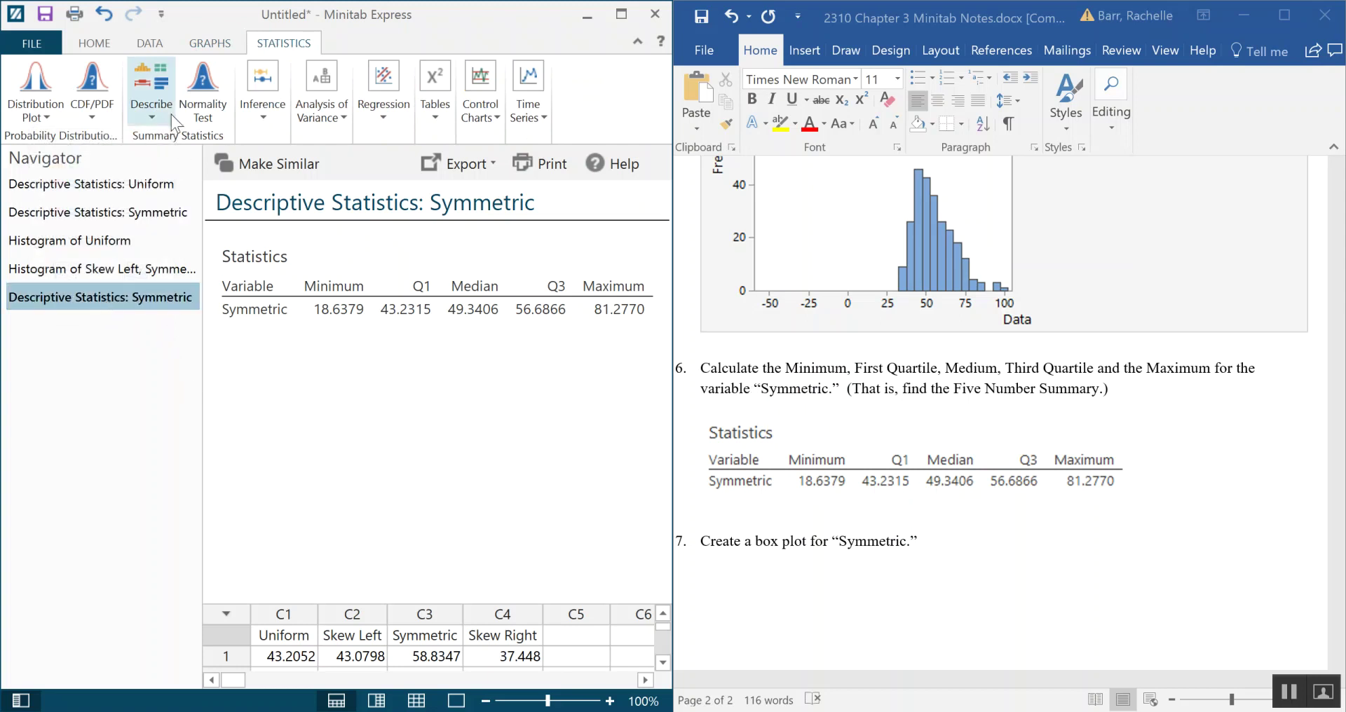
left_click(633, 262)
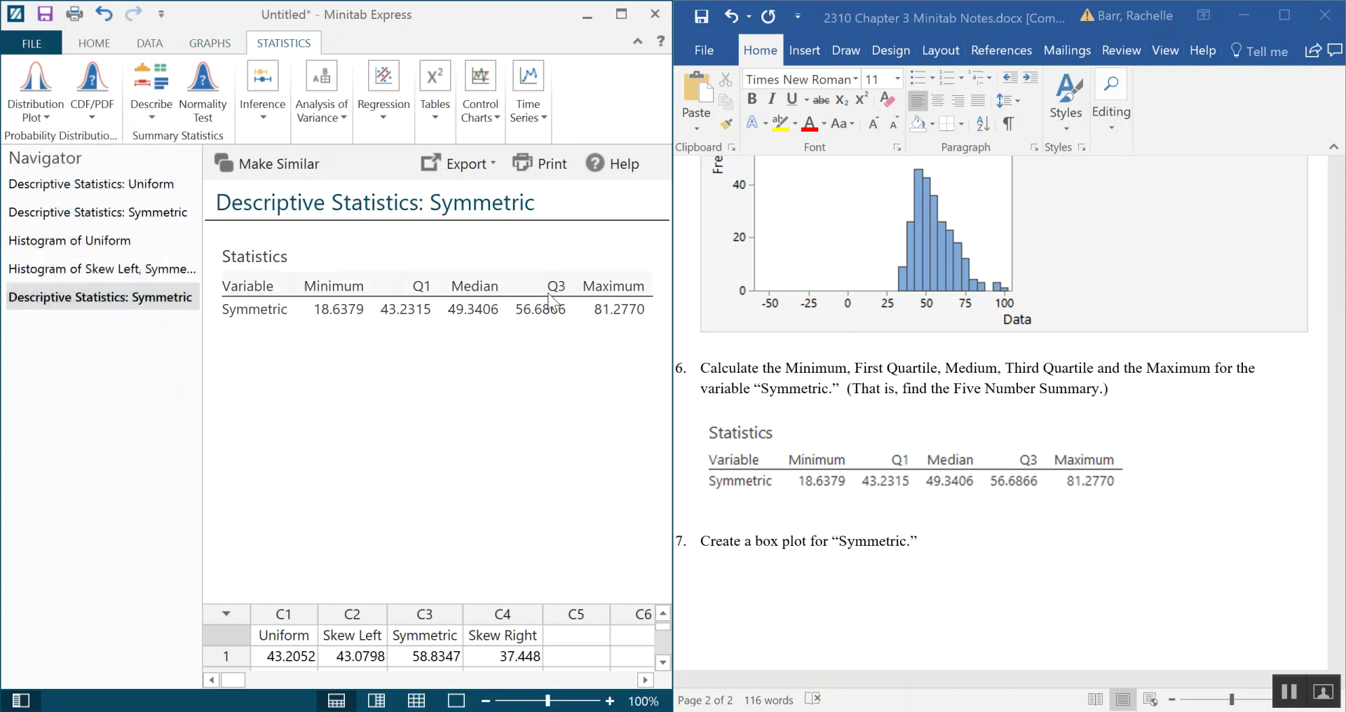
right_click(636, 253)
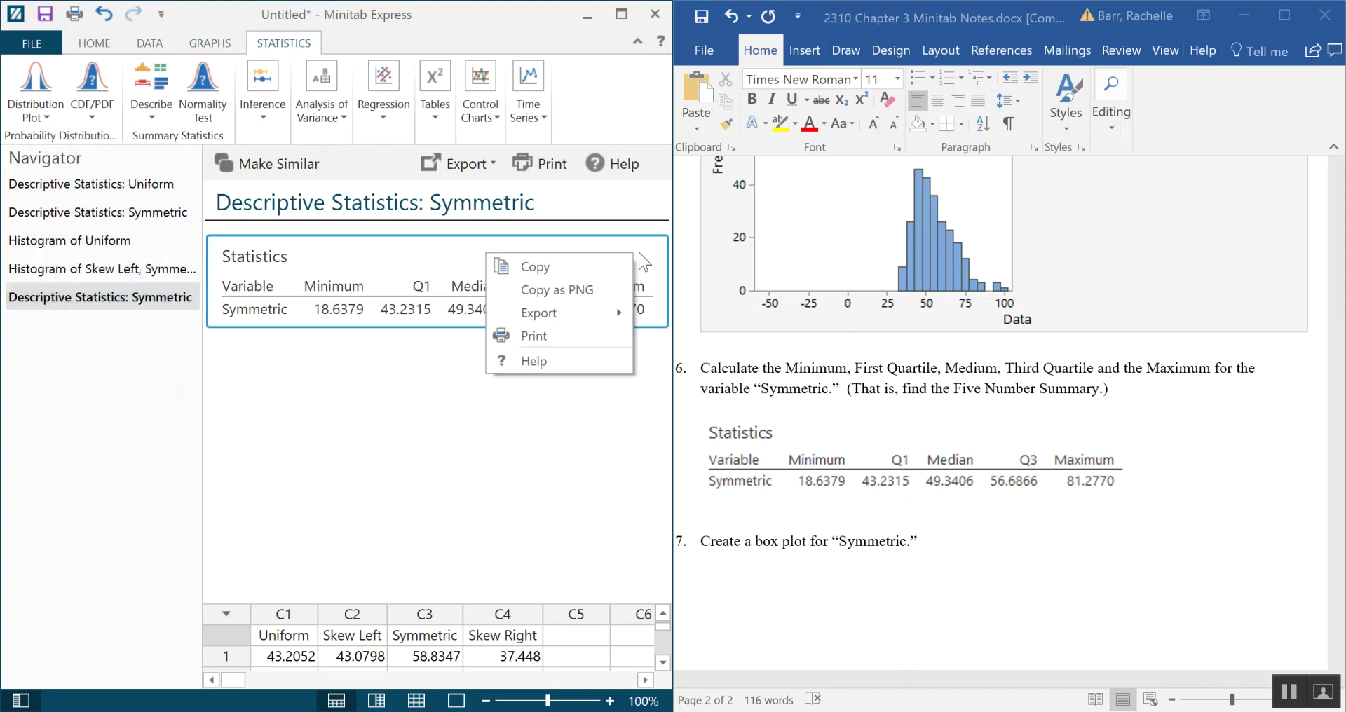
left_click(493, 524)
Compute the minimum, Q1, median, Q3 and maximum of the Uniform column with Descriptive Statistics
left_click(154, 88)
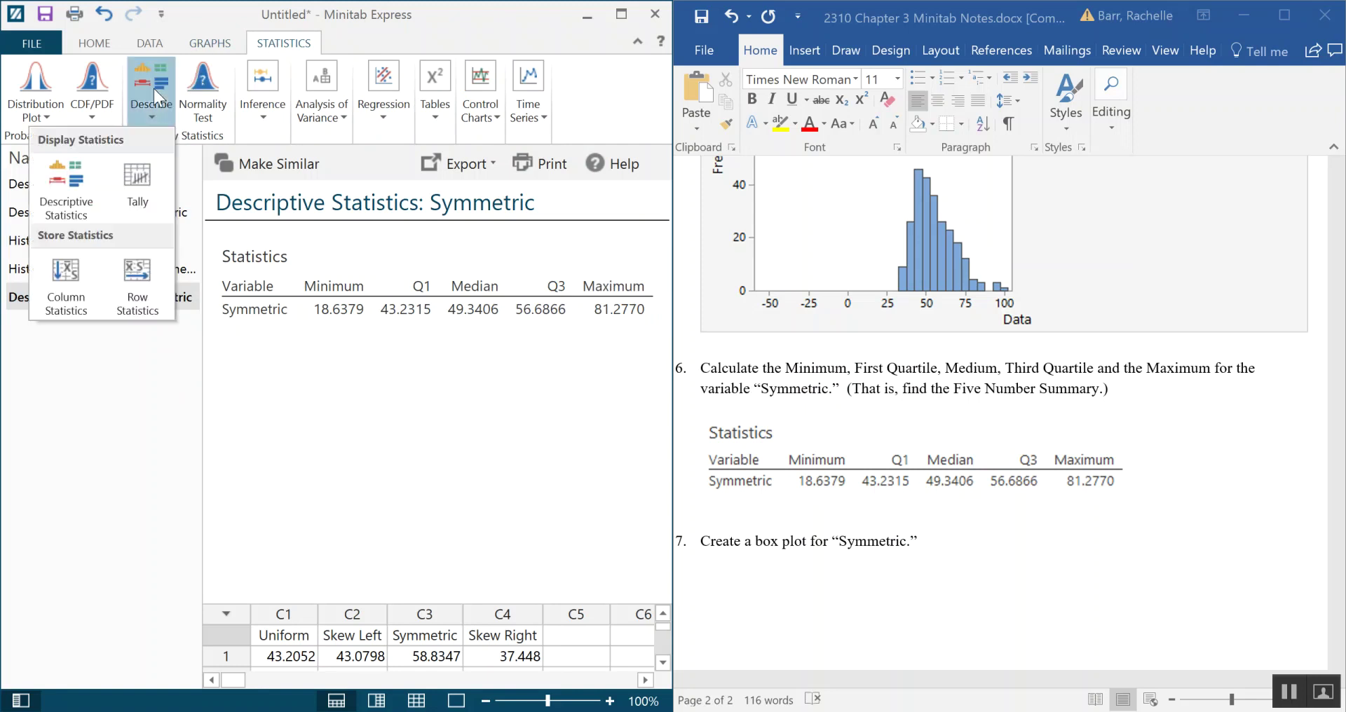
left_click(52, 203)
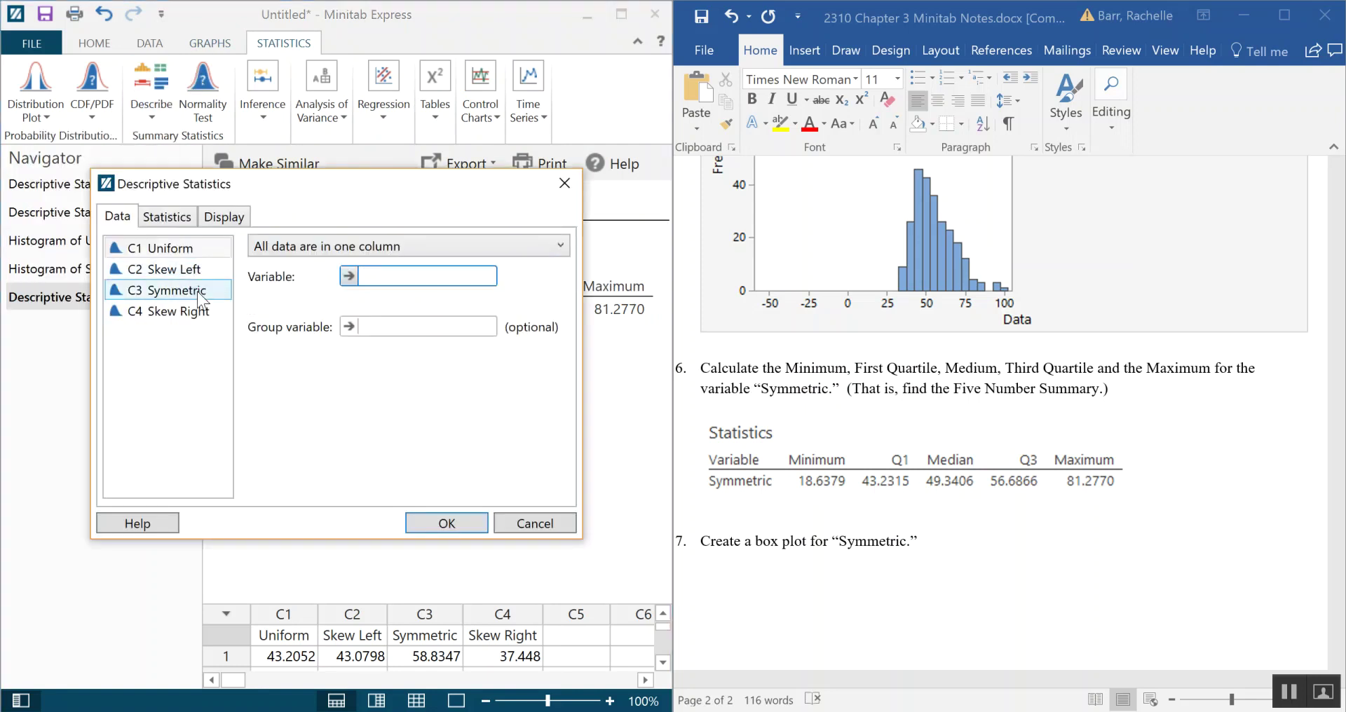
double_click(193, 252)
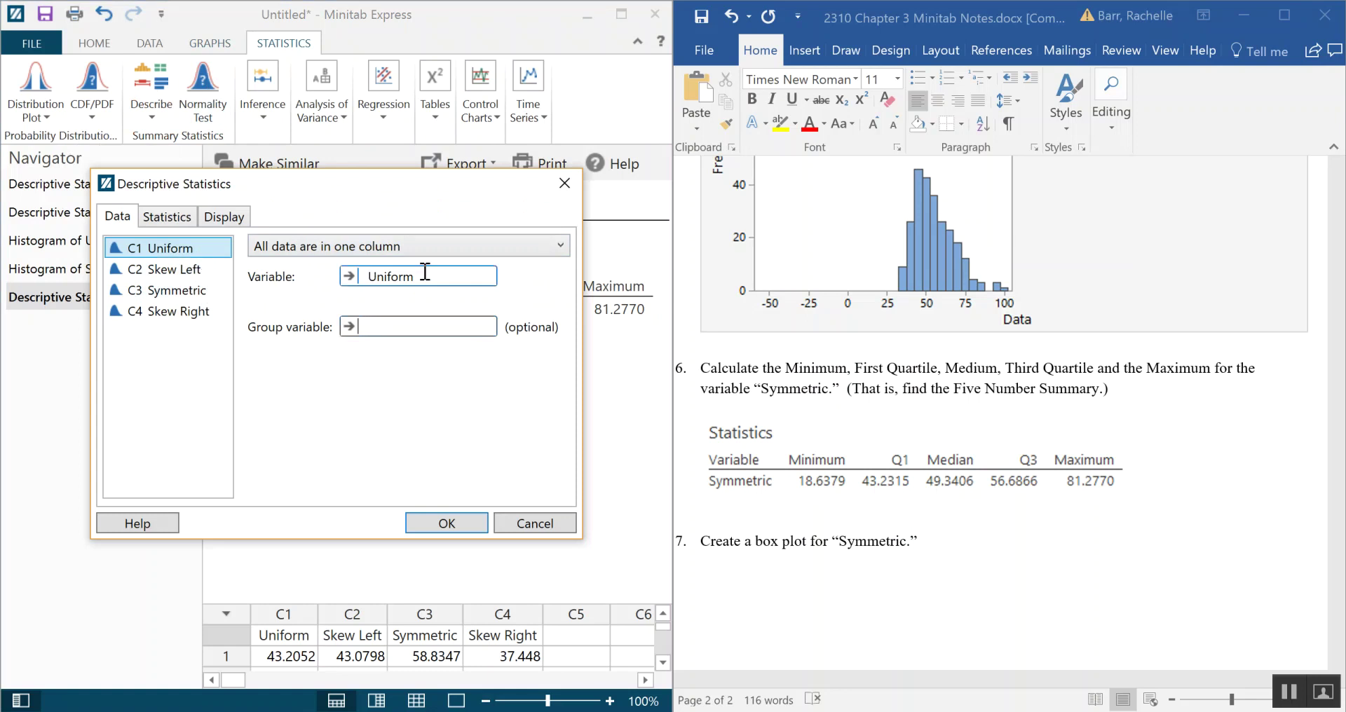
left_click(169, 219)
left_click(141, 246)
left_click(148, 273)
left_click(151, 300)
left_click(431, 244)
left_click(443, 271)
left_click(447, 520)
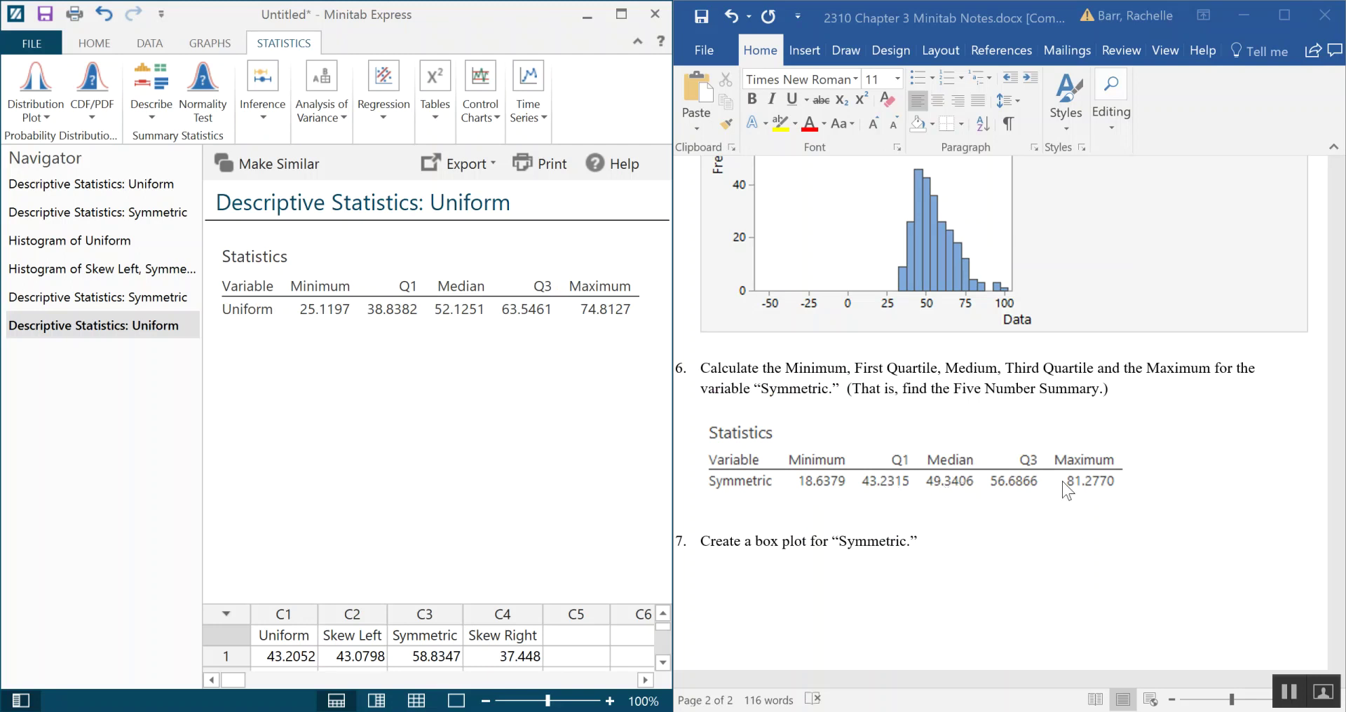
Examine the pasted histograms of Uniform, Skew Left, Symmetric and Skew Right in the Word notes
scroll(1106, 411, "up", 4)
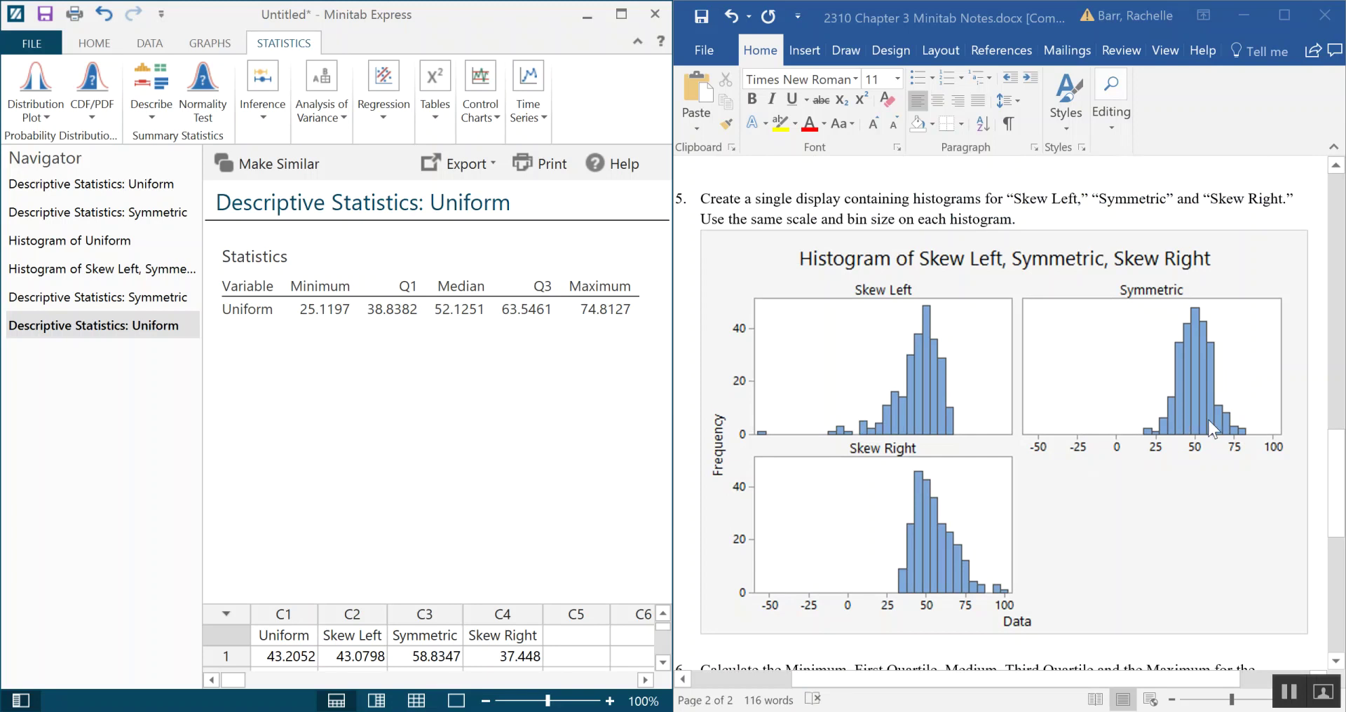
scroll(1108, 419, "up", 7)
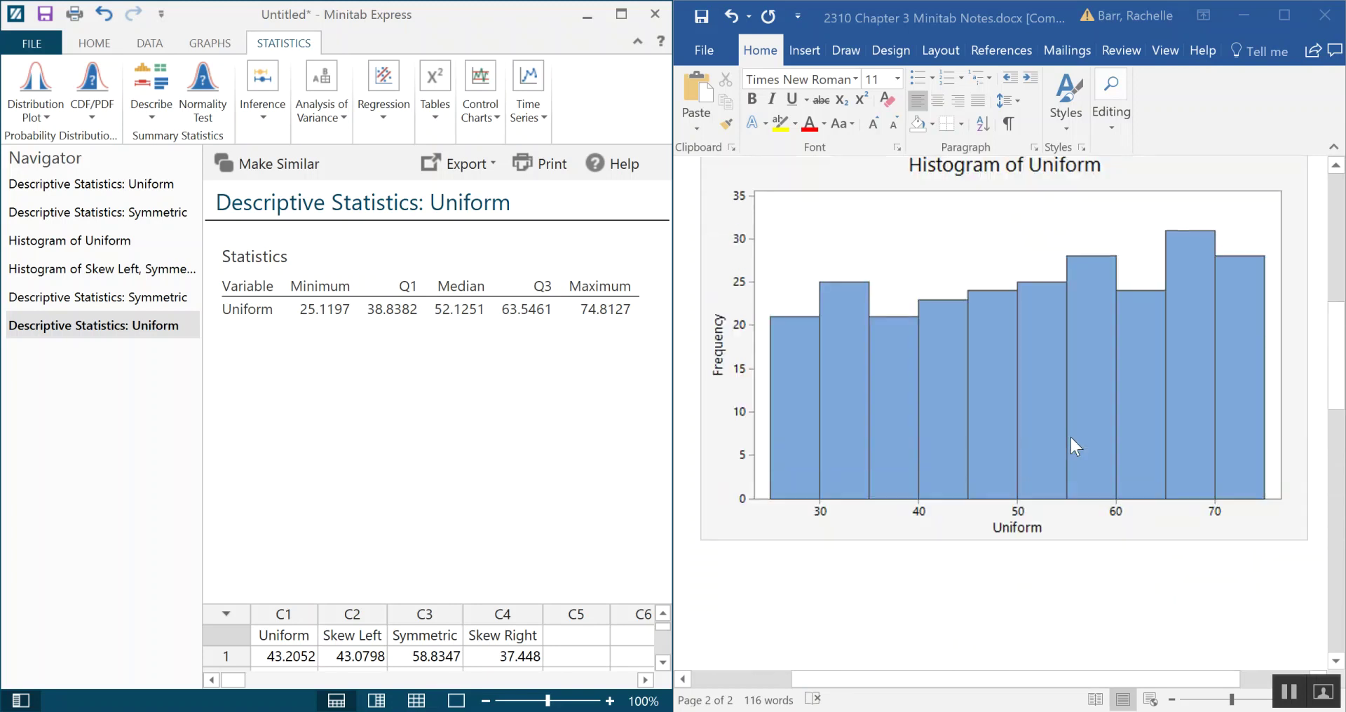
scroll(976, 449, "down", 2)
scroll(1022, 600, "down", 1)
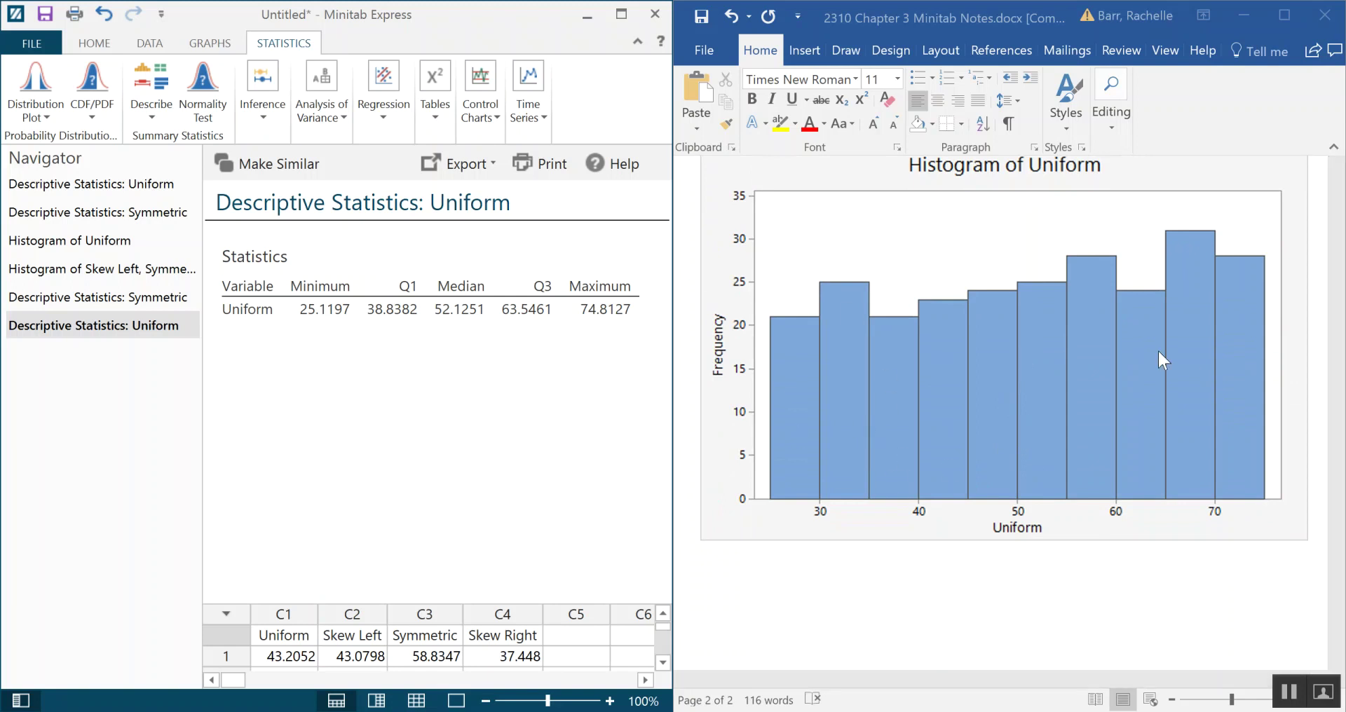
scroll(1171, 490, "down", 5)
scroll(1151, 484, "down", 5)
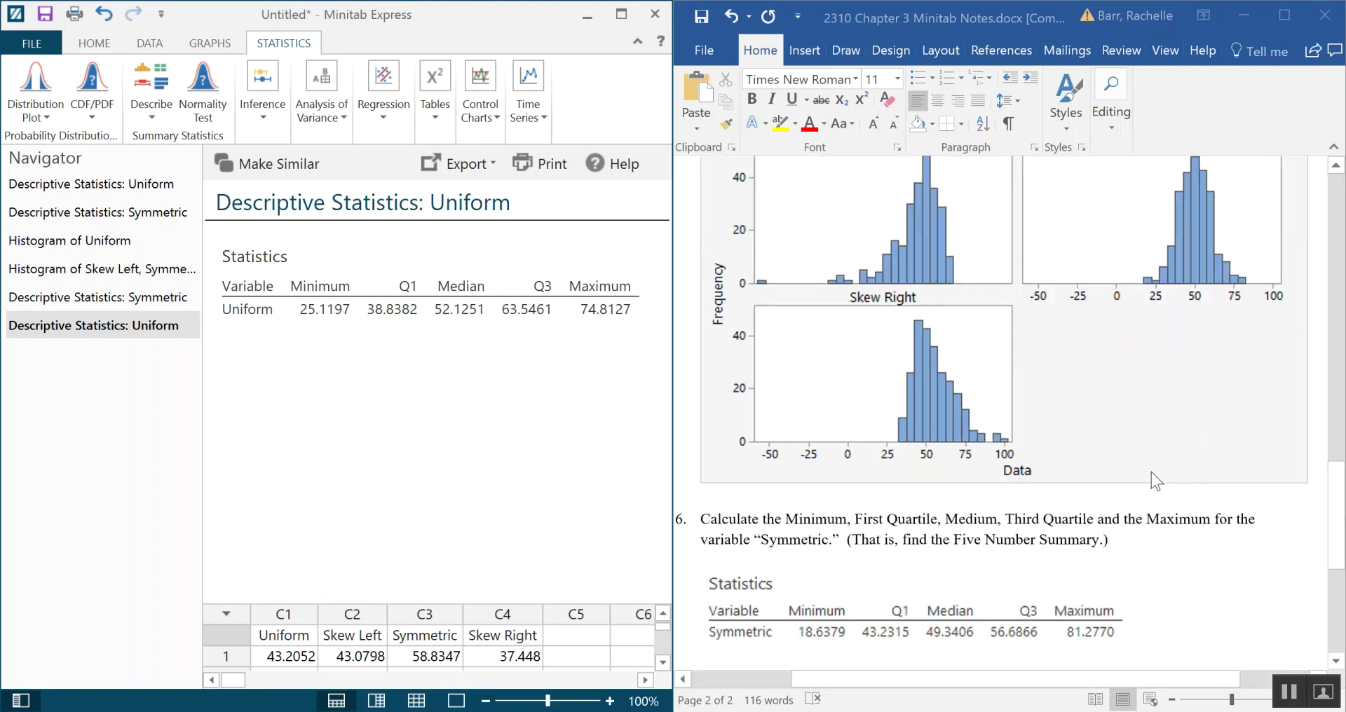
scroll(890, 481, "down", 3)
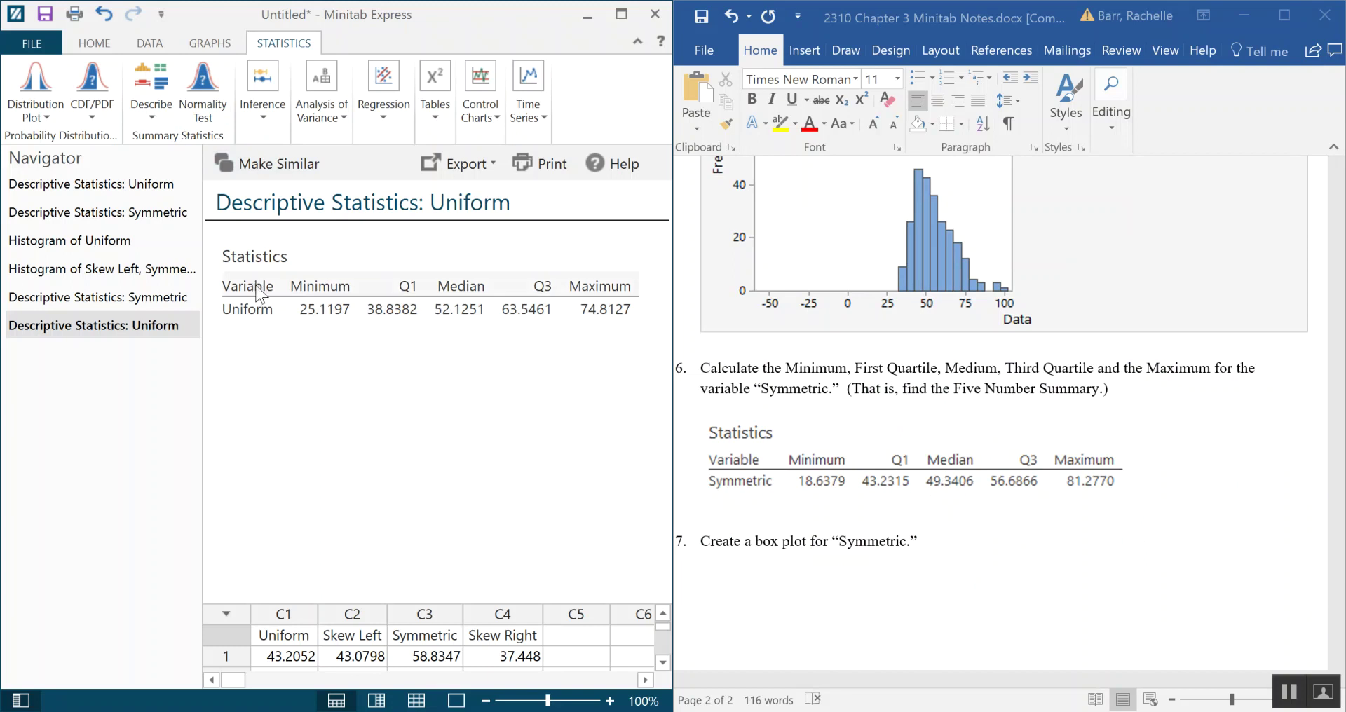
Place the insertion point on the blank line below question 7 in the Word notes
scroll(874, 454, "down", 3)
left_click(746, 340)
key("Return")
key("BackSpace")
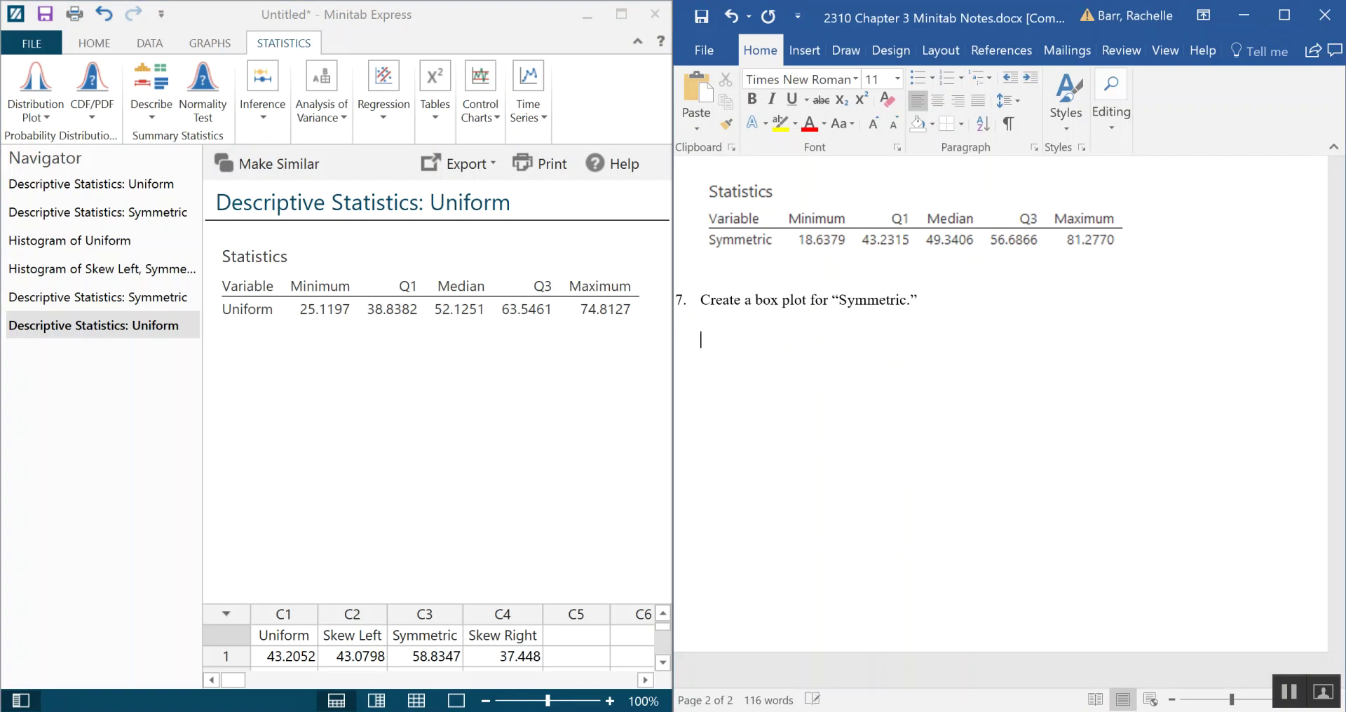
Hide the Navigator in Minitab Express and enlarge the worksheet area to show more data rows
left_click(100, 43)
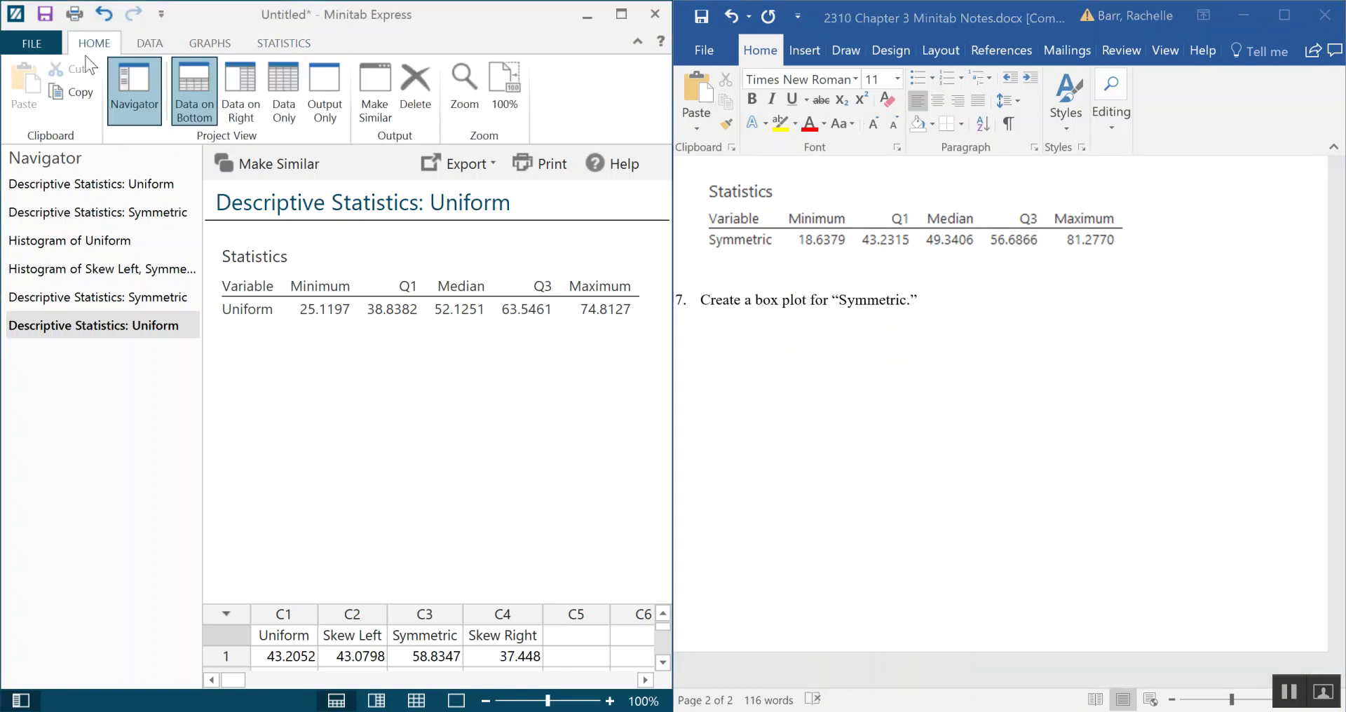
left_click(132, 90)
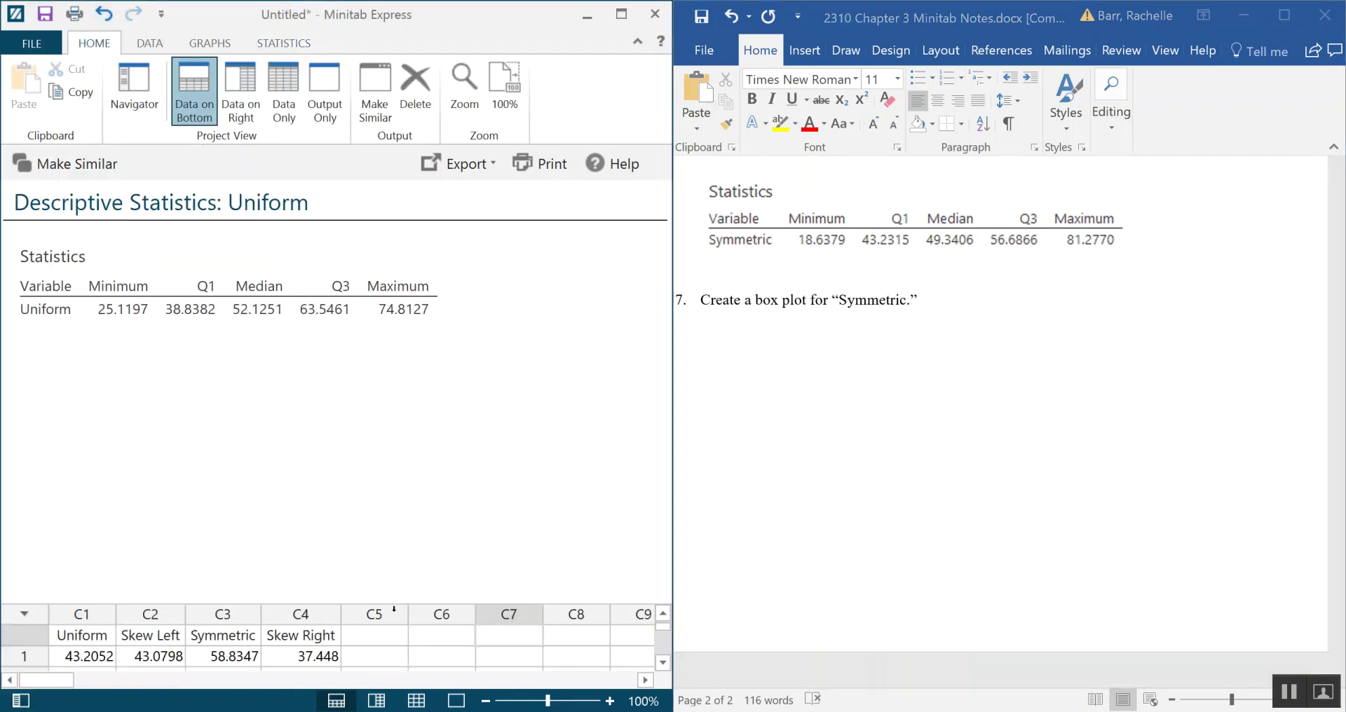
left_click_drag(398, 602, 398, 566)
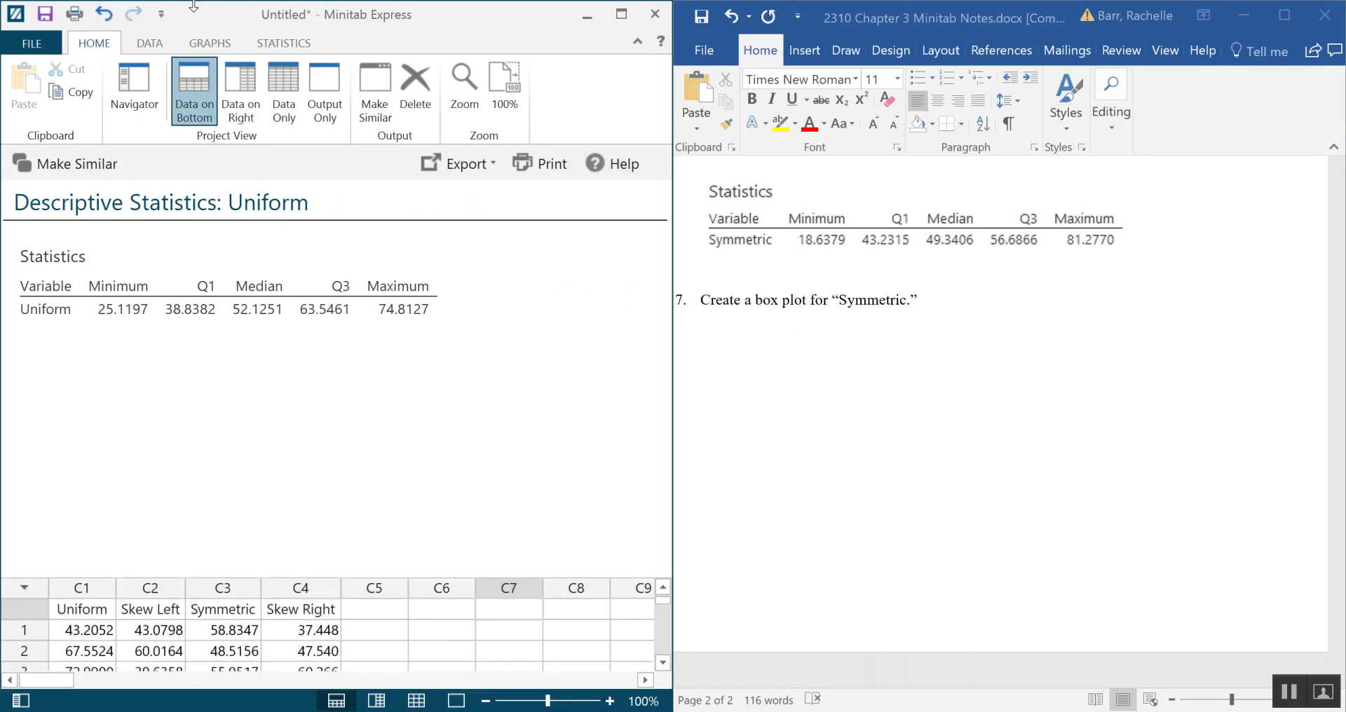
Create a simple single-Y boxplot of the Symmetric column
left_click(221, 44)
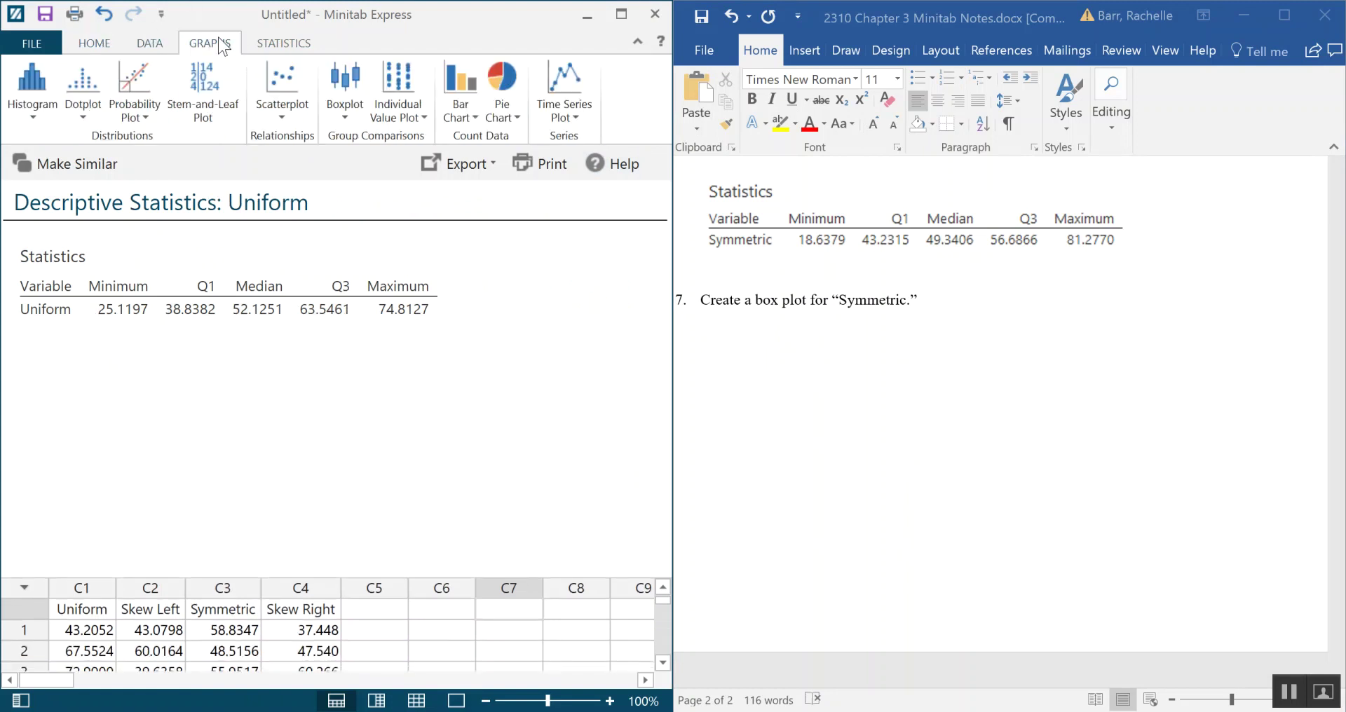
left_click(355, 119)
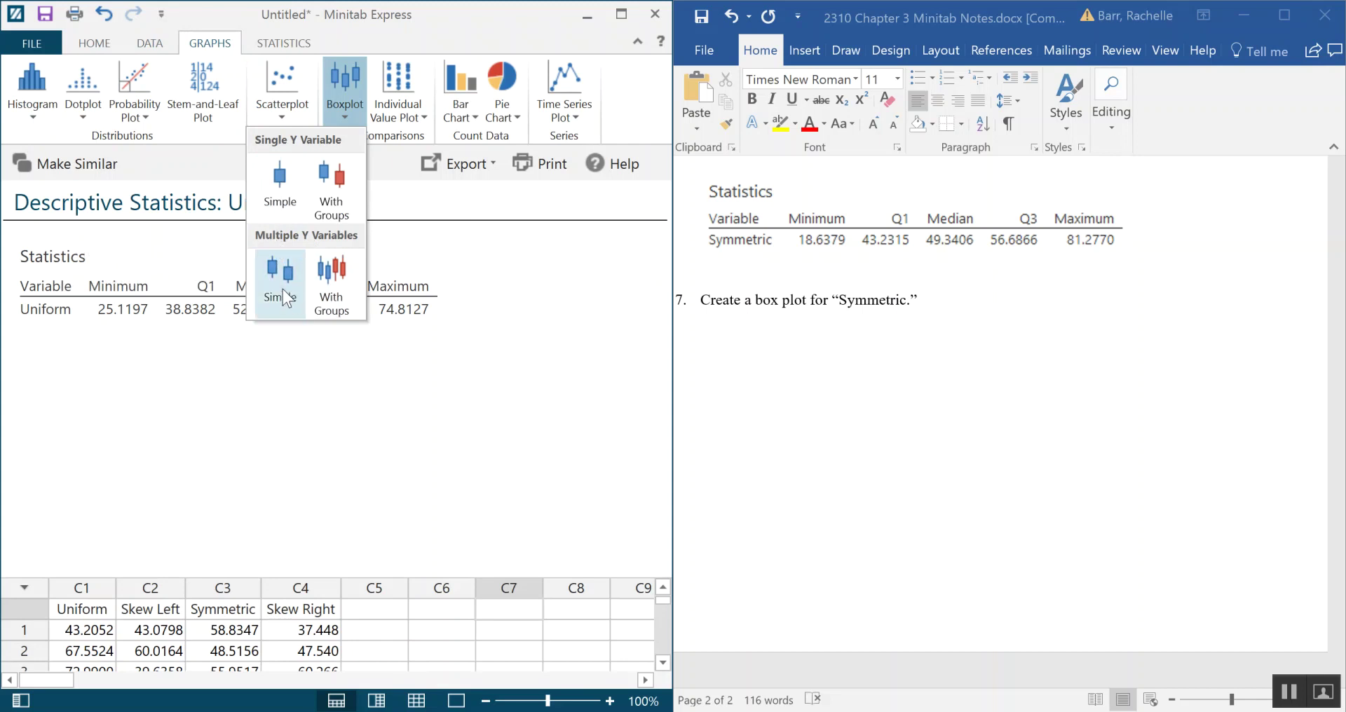
left_click(280, 181)
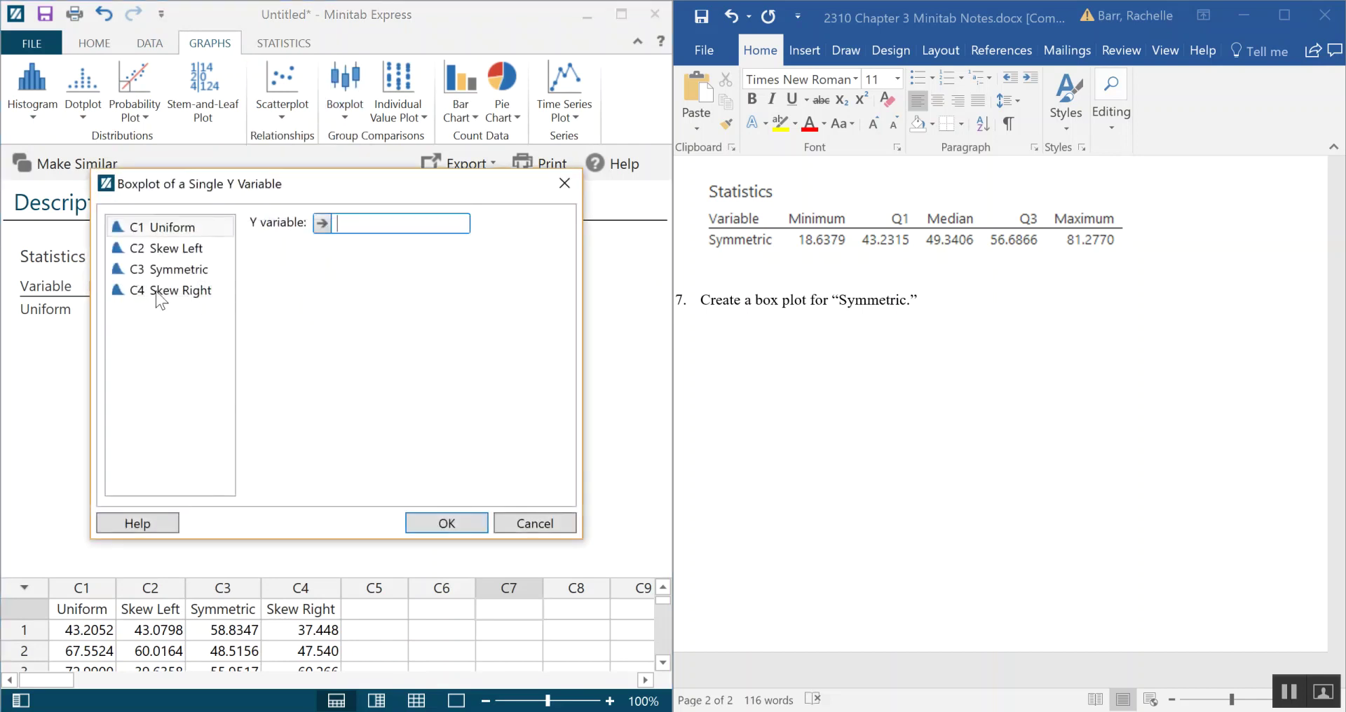
double_click(179, 271)
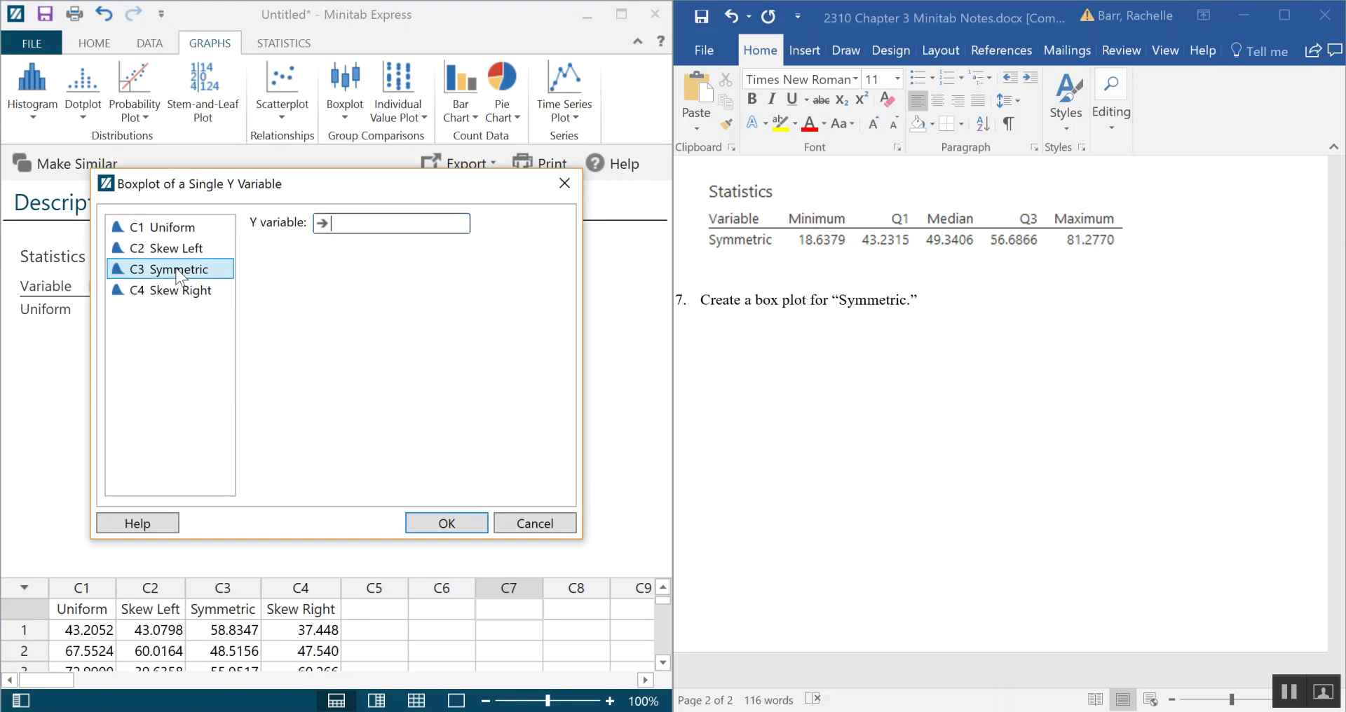
left_click(461, 523)
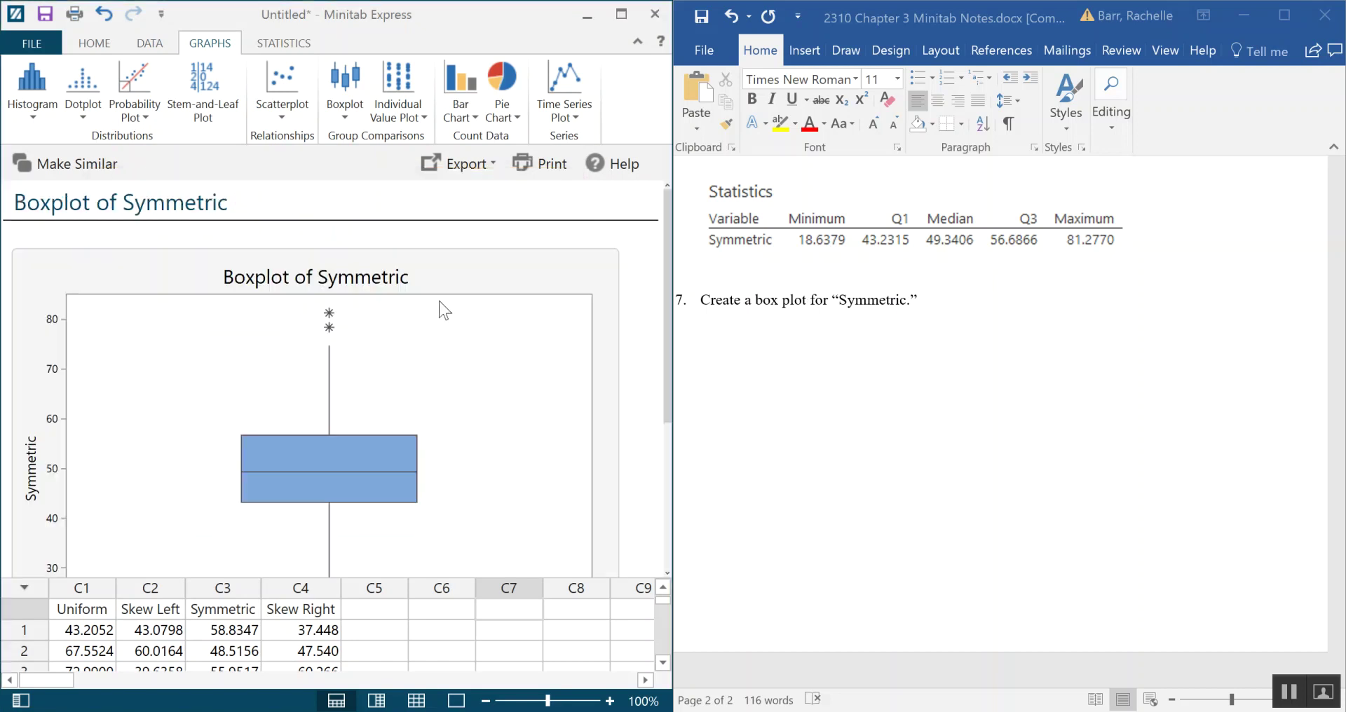
Examine the box, whiskers and outliers in the Symmetric boxplot
scroll(441, 305, "down", 1)
scroll(441, 305, "down", 1)
scroll(443, 305, "up", 1)
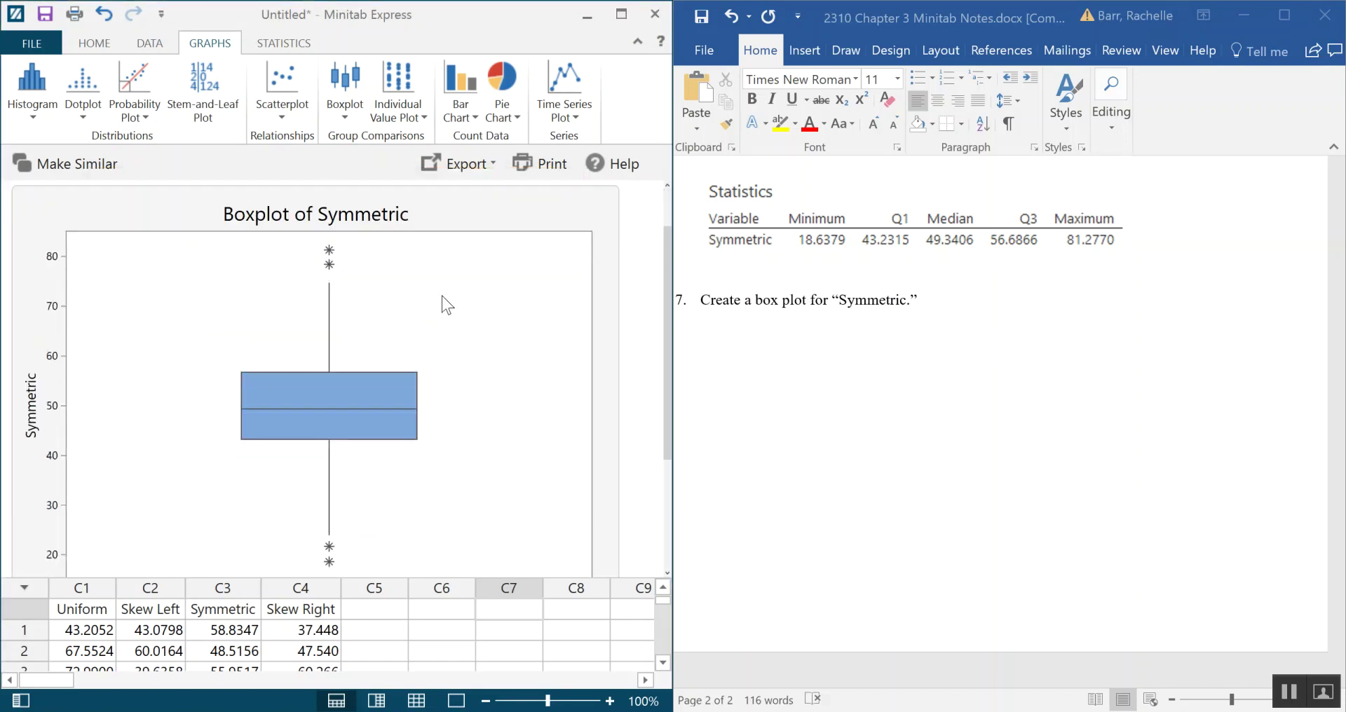
scroll(446, 305, "down", 1)
scroll(446, 304, "up", 1)
mouse_move(330, 251)
mouse_move(371, 423)
Copy the Symmetric boxplot and paste it under question 7 in the Word notes
left_click(546, 216)
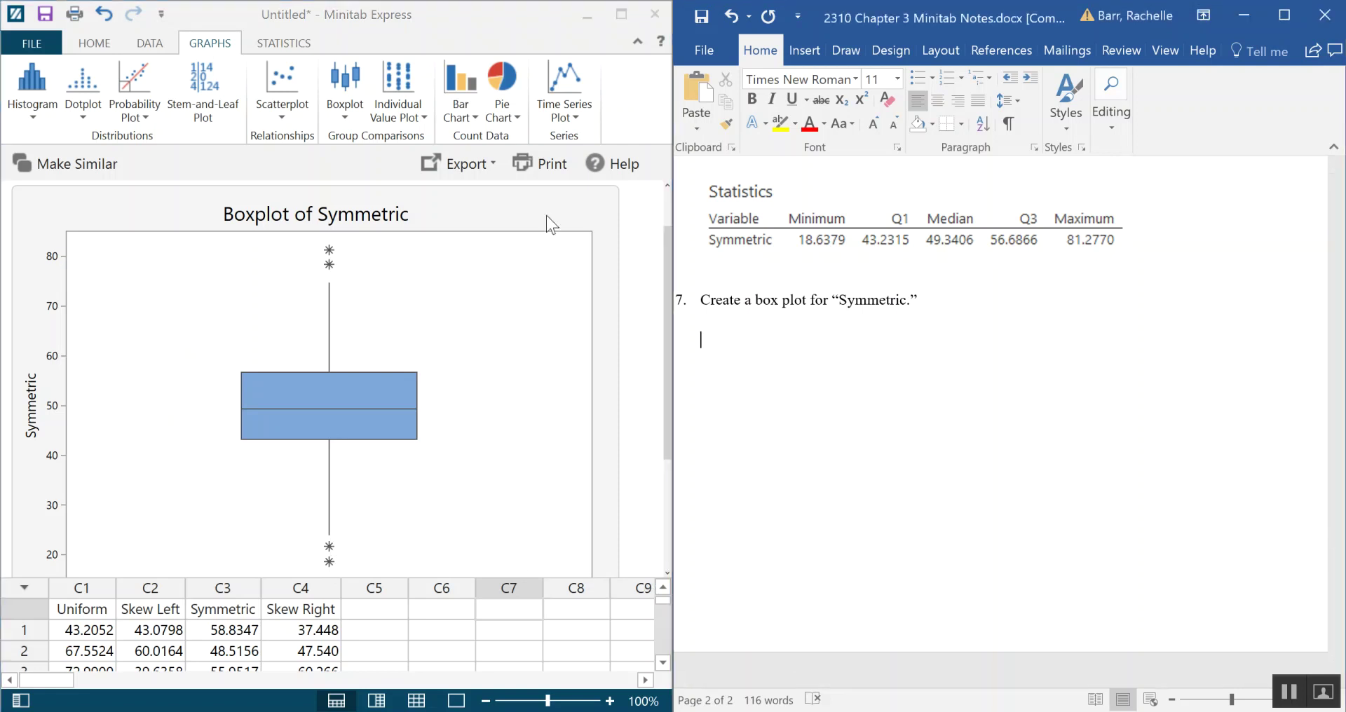
right_click(546, 211)
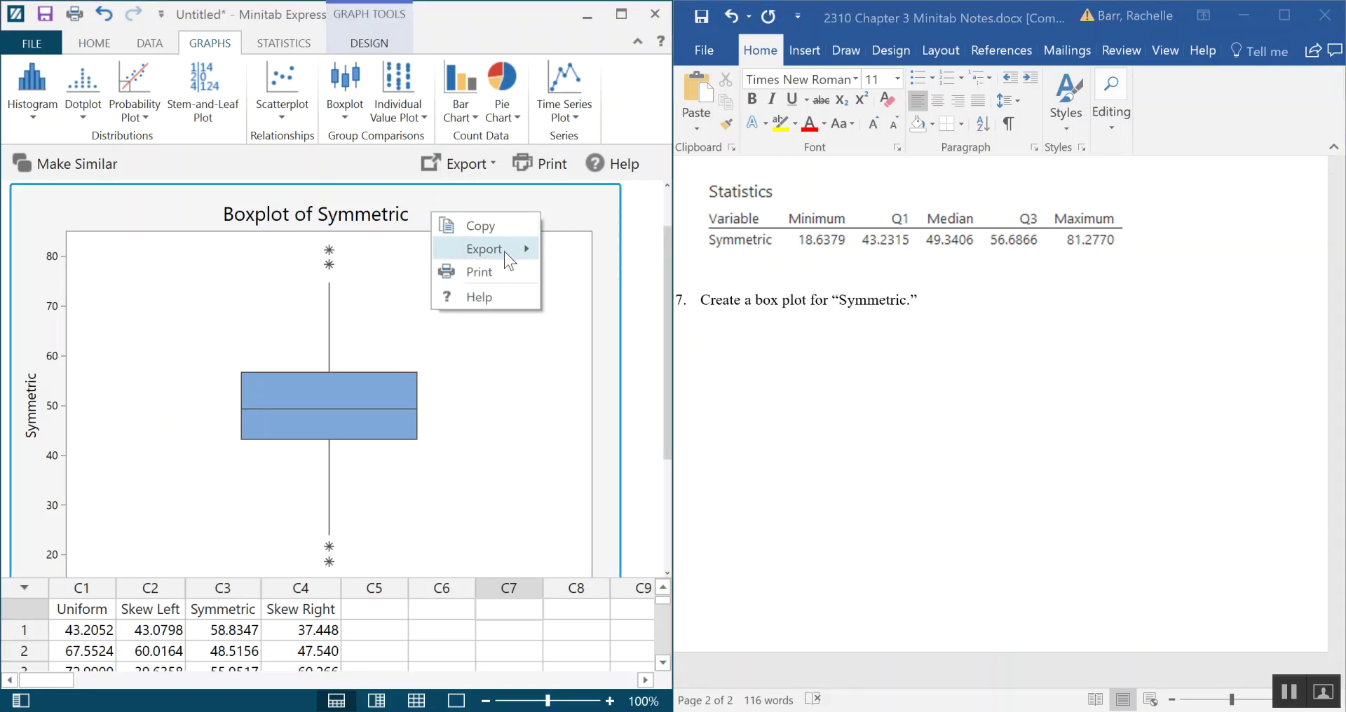
left_click(505, 226)
left_click(749, 342)
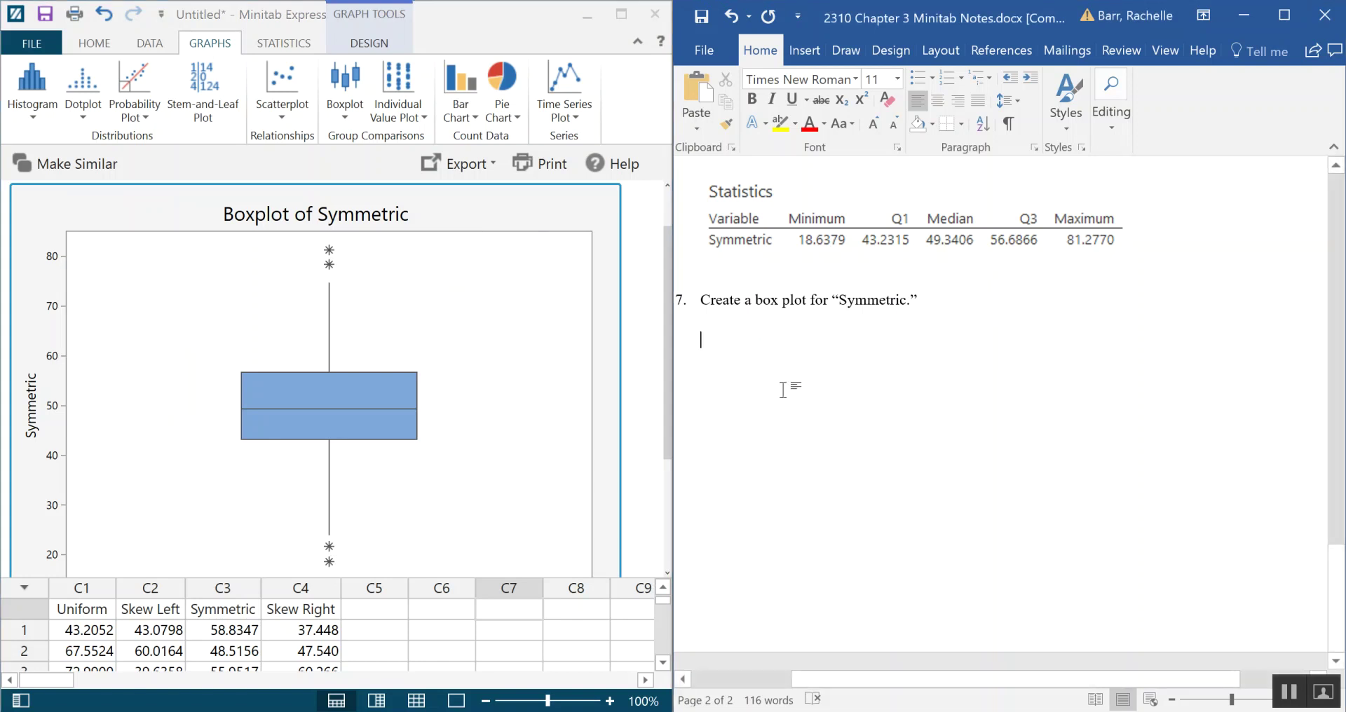
right_click(726, 341)
left_click(768, 429)
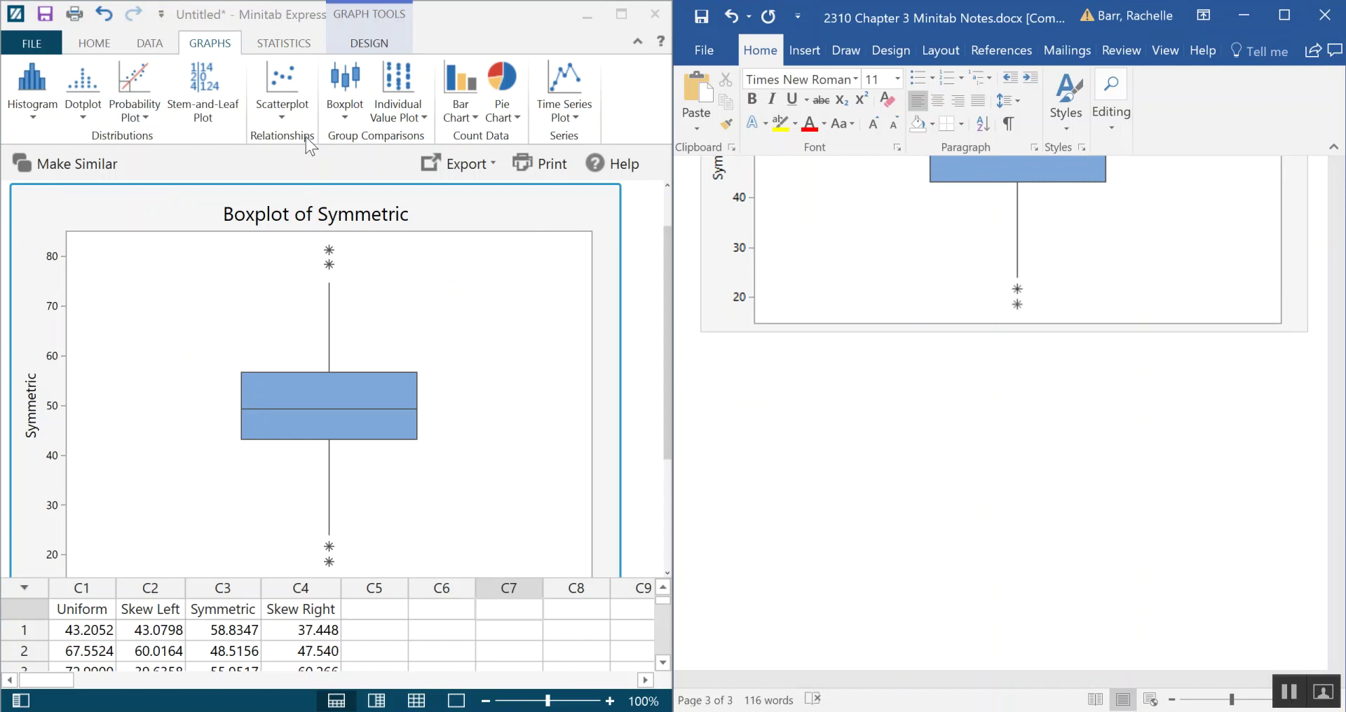
Create a simple boxplot of multiple Y variables using Skew Left, Symmetric and Skew Right in Minitab Express
left_click(340, 118)
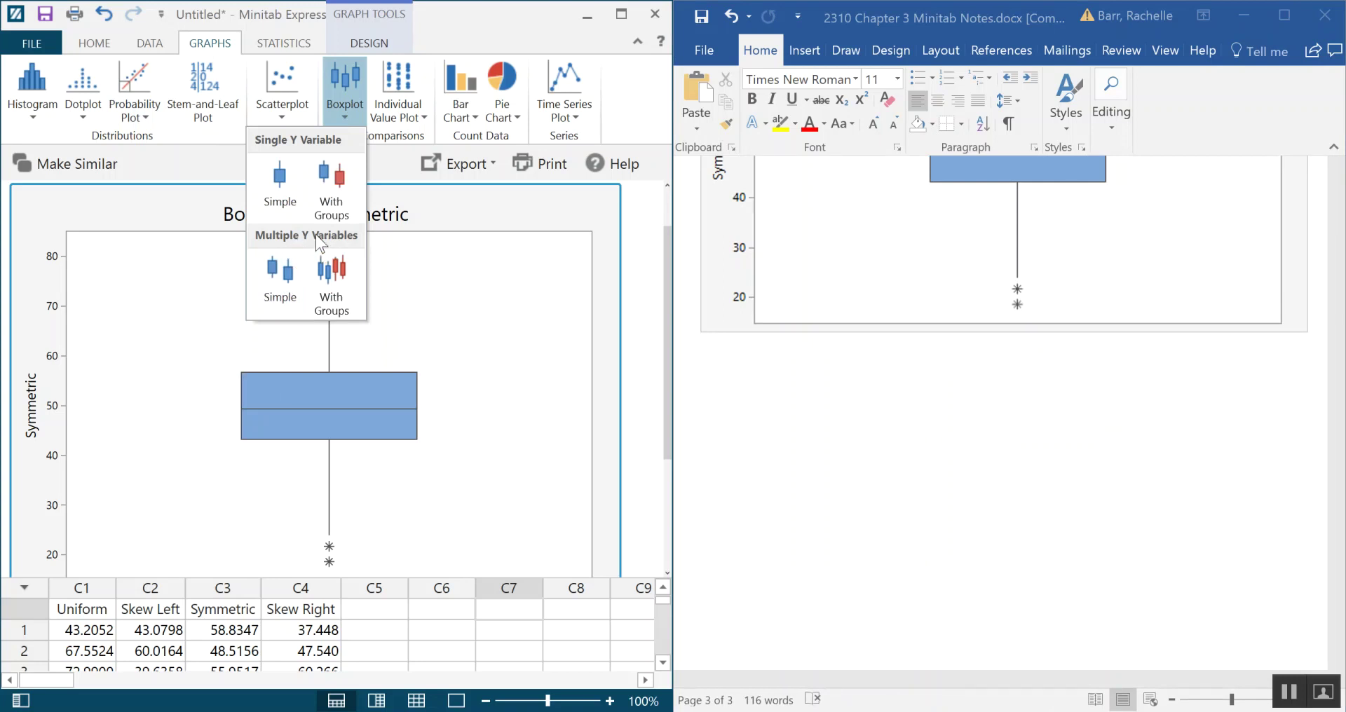
left_click(277, 297)
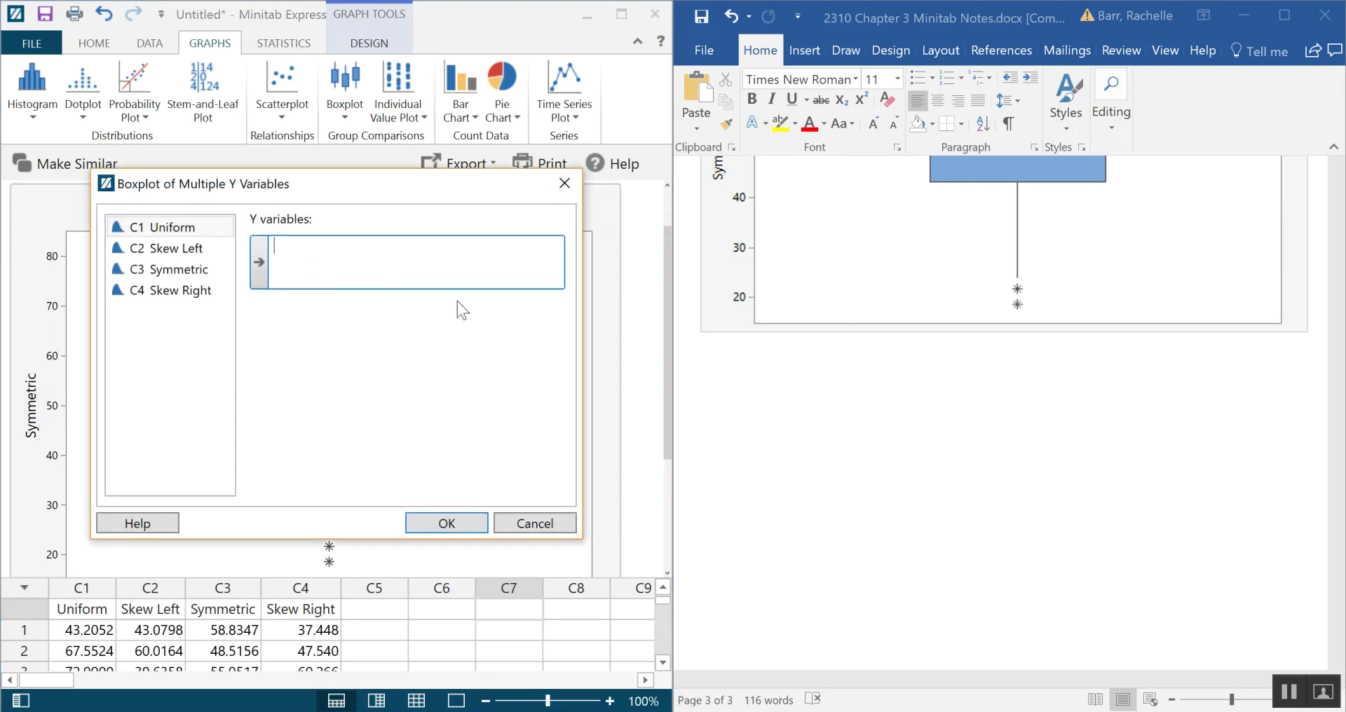
double_click(179, 249)
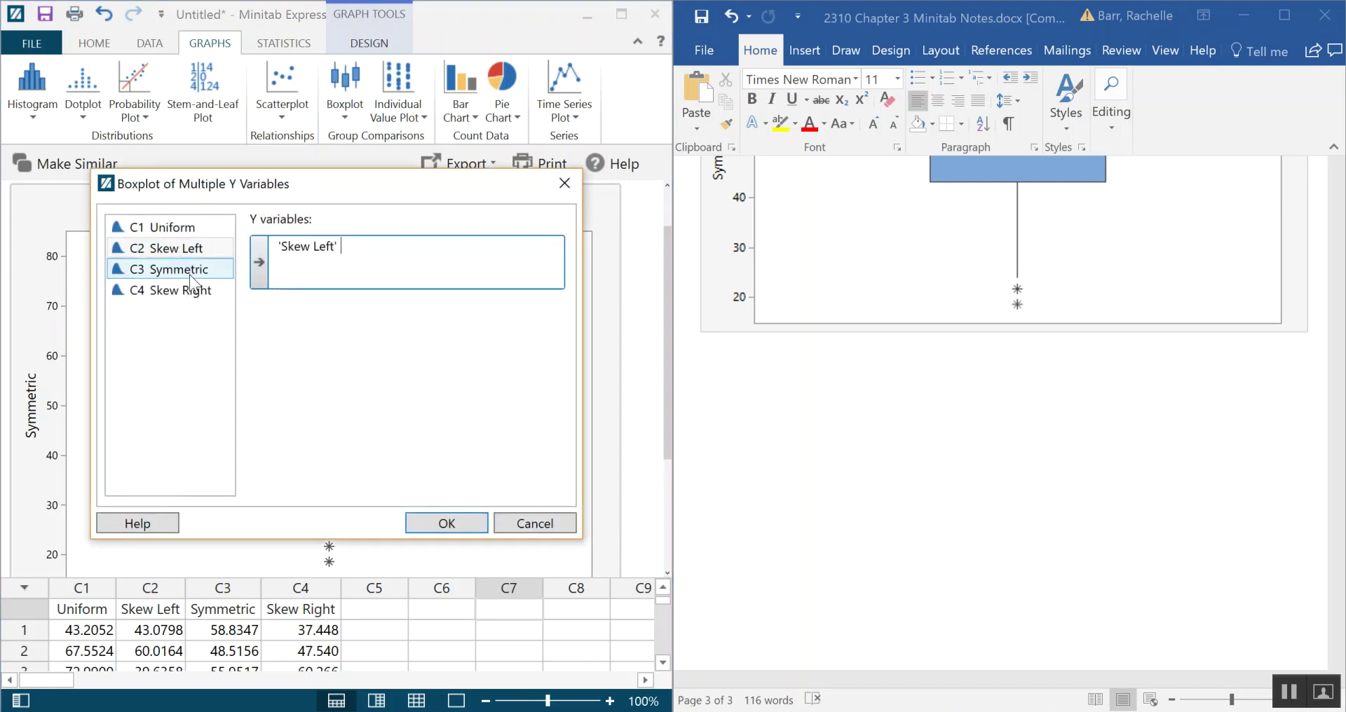
double_click(193, 269)
double_click(195, 289)
left_click(447, 523)
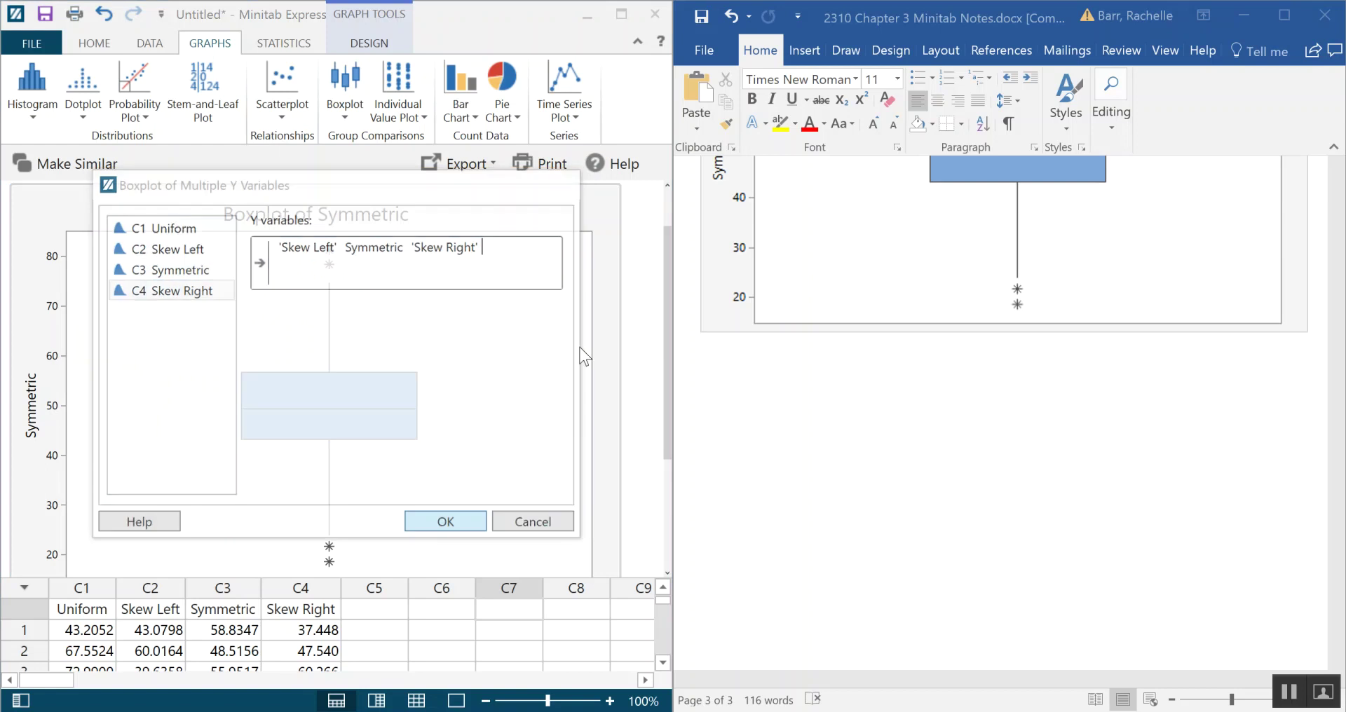
Collapse the ribbon to show the whole boxplot of Skew Left, Symmetric and Skew Right
scroll(617, 338, "down", 1)
scroll(617, 338, "down", 1)
scroll(617, 338, "up", 1)
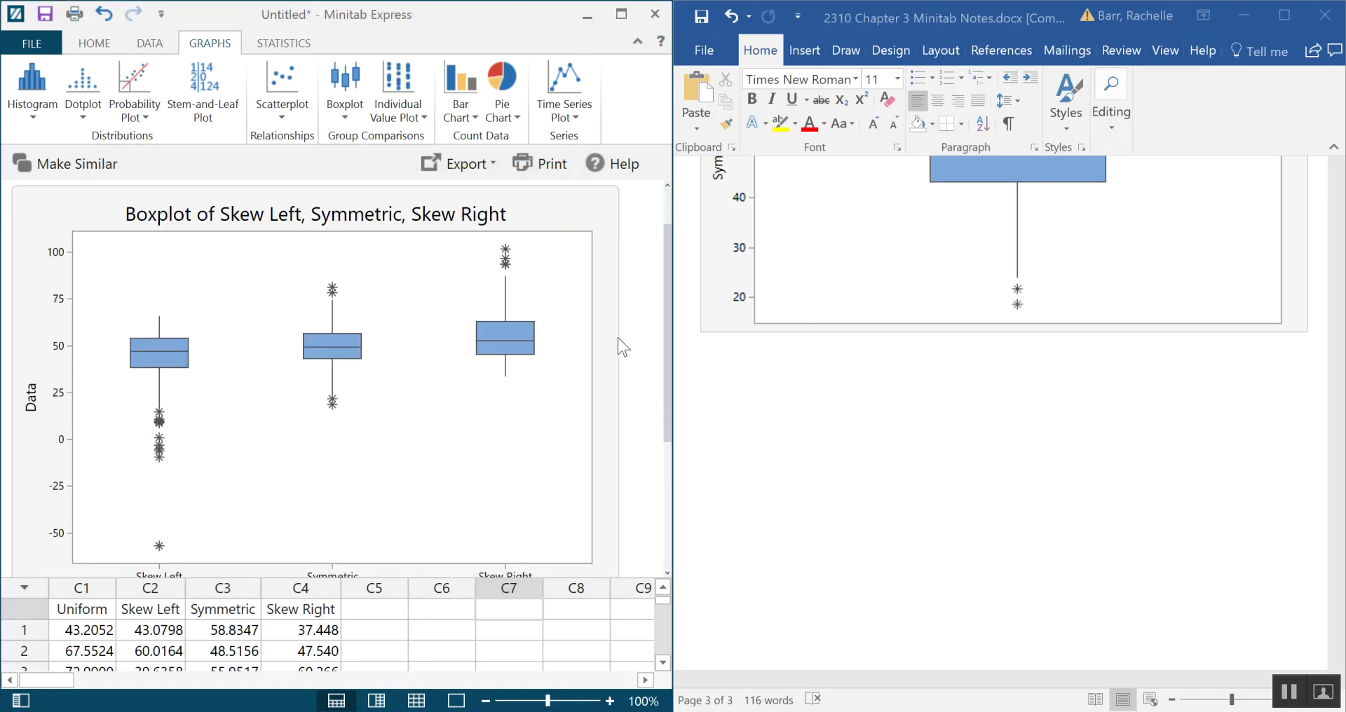
left_click(638, 41)
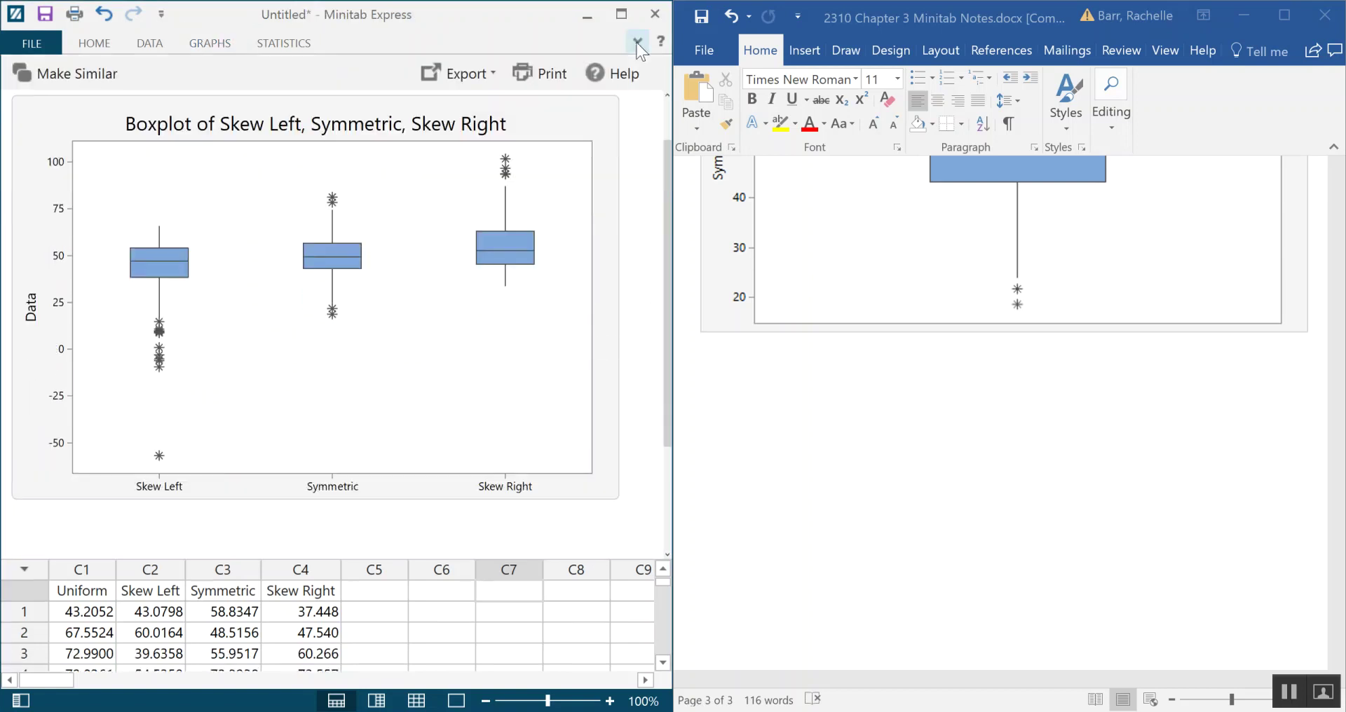
Examine the quartiles, median and whiskers of the Skew Left, Symmetric and Skew Right boxes in the combined boxplot
left_click(618, 500)
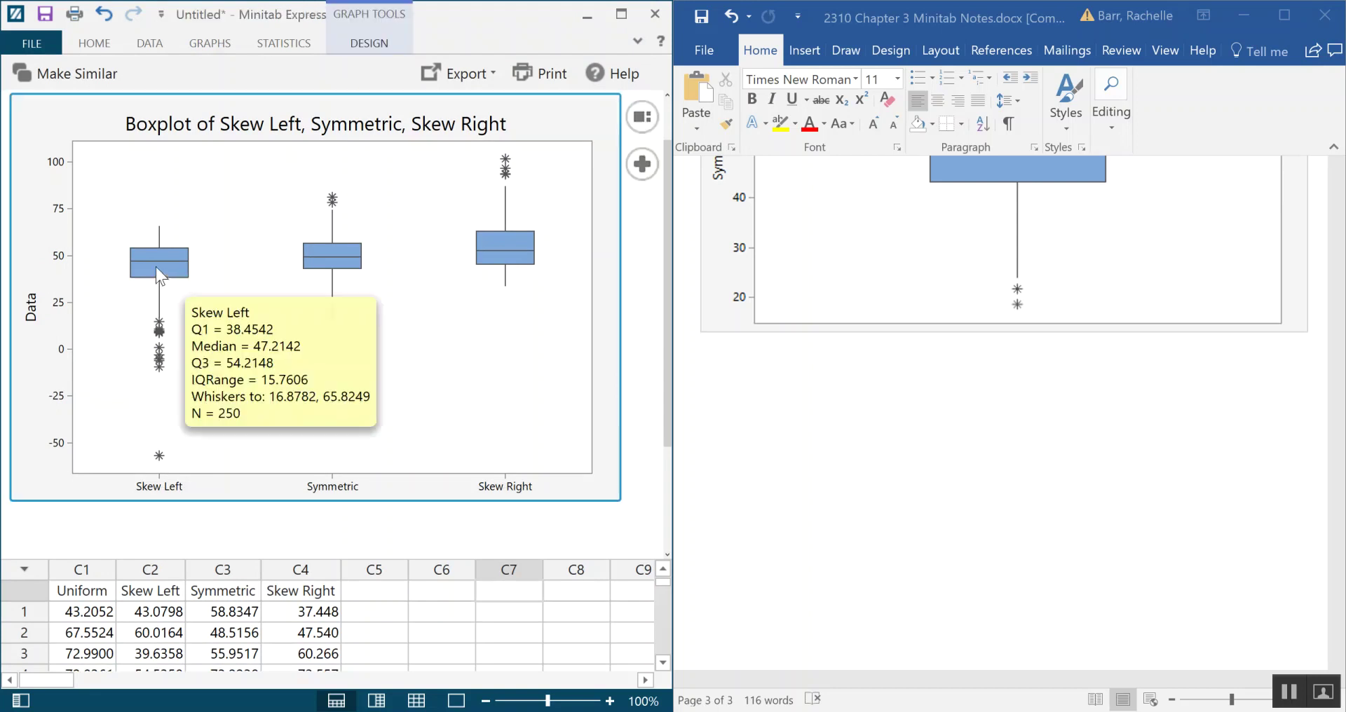
mouse_move(188, 265)
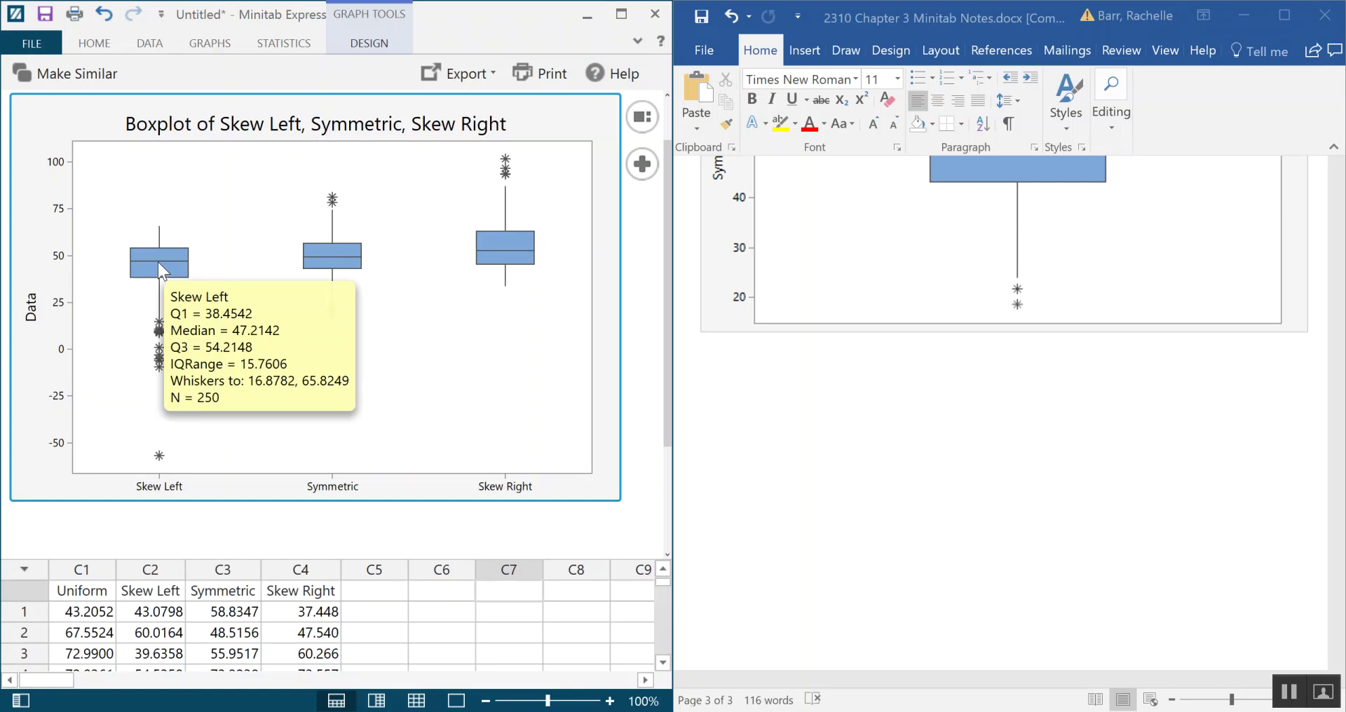
mouse_move(330, 262)
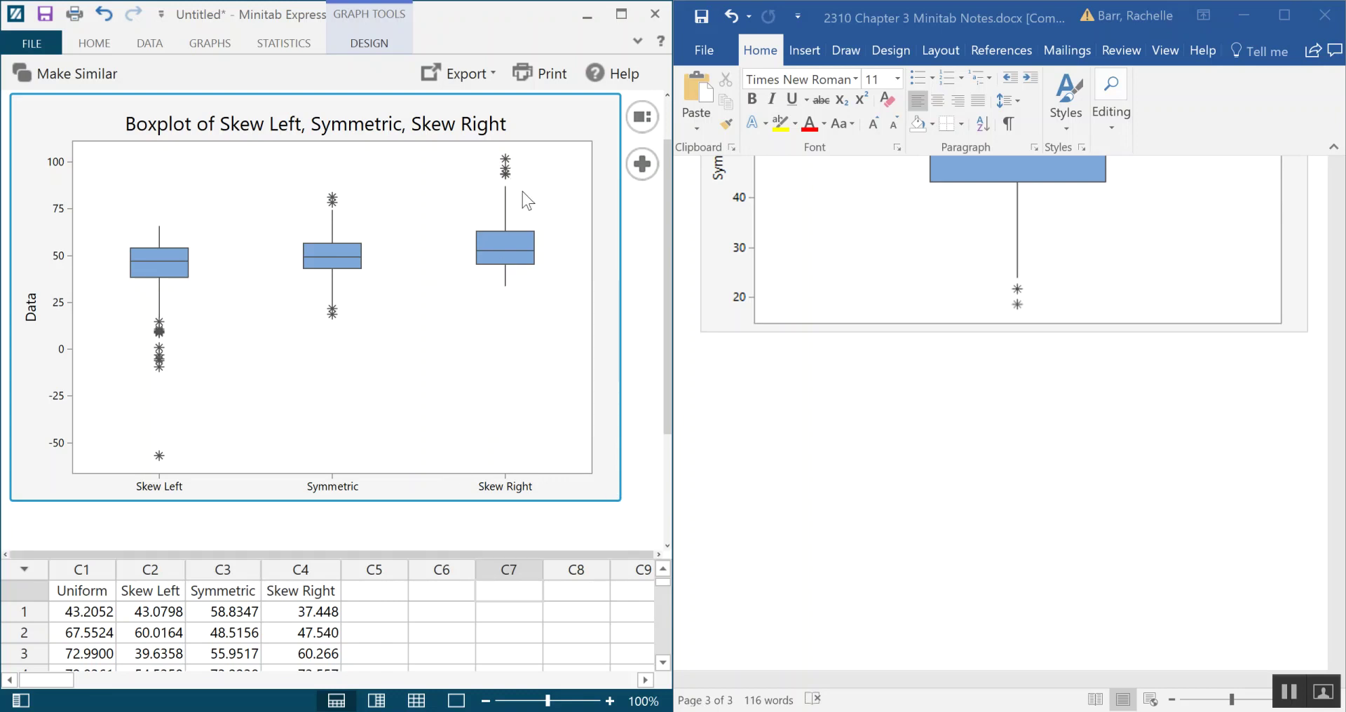
mouse_move(515, 264)
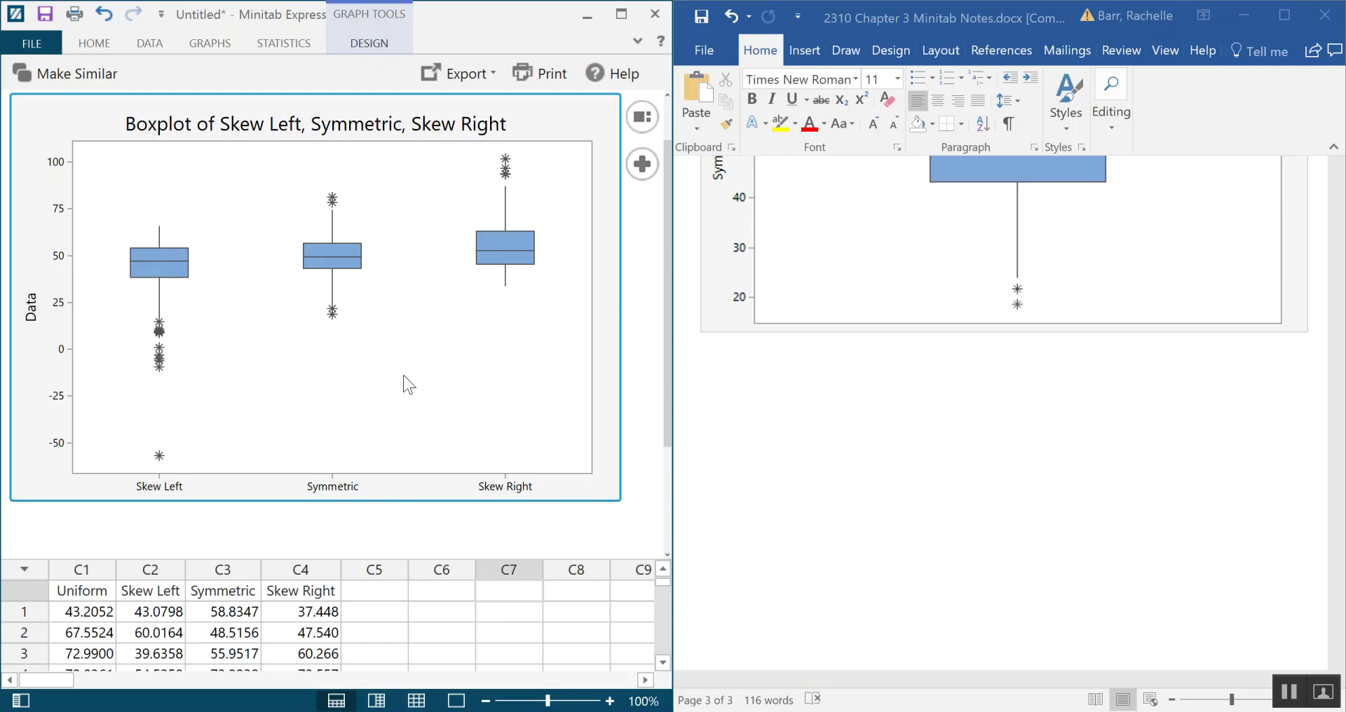
Change the orientation of the combined Skew Left, Symmetric and Skew Right boxplot to horizontal and inspect the Symmetric box
left_click(643, 113)
left_click(605, 187)
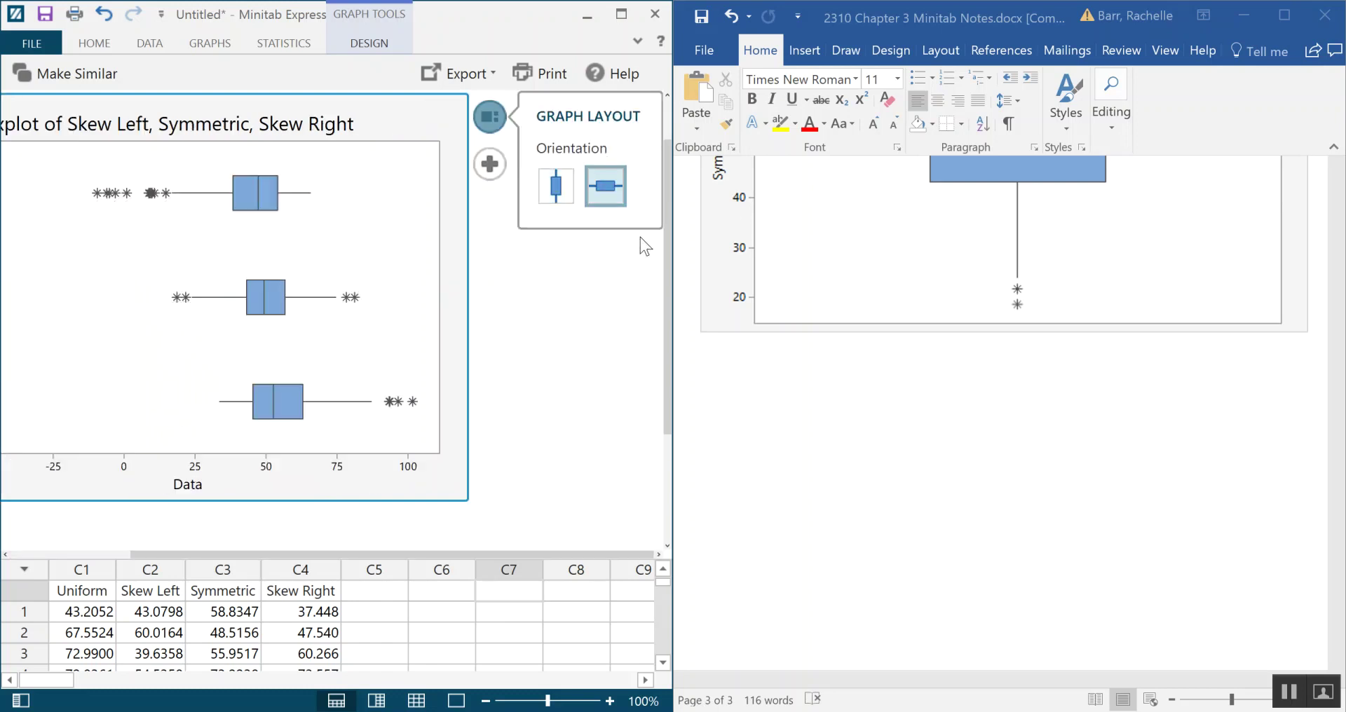
left_click(321, 516)
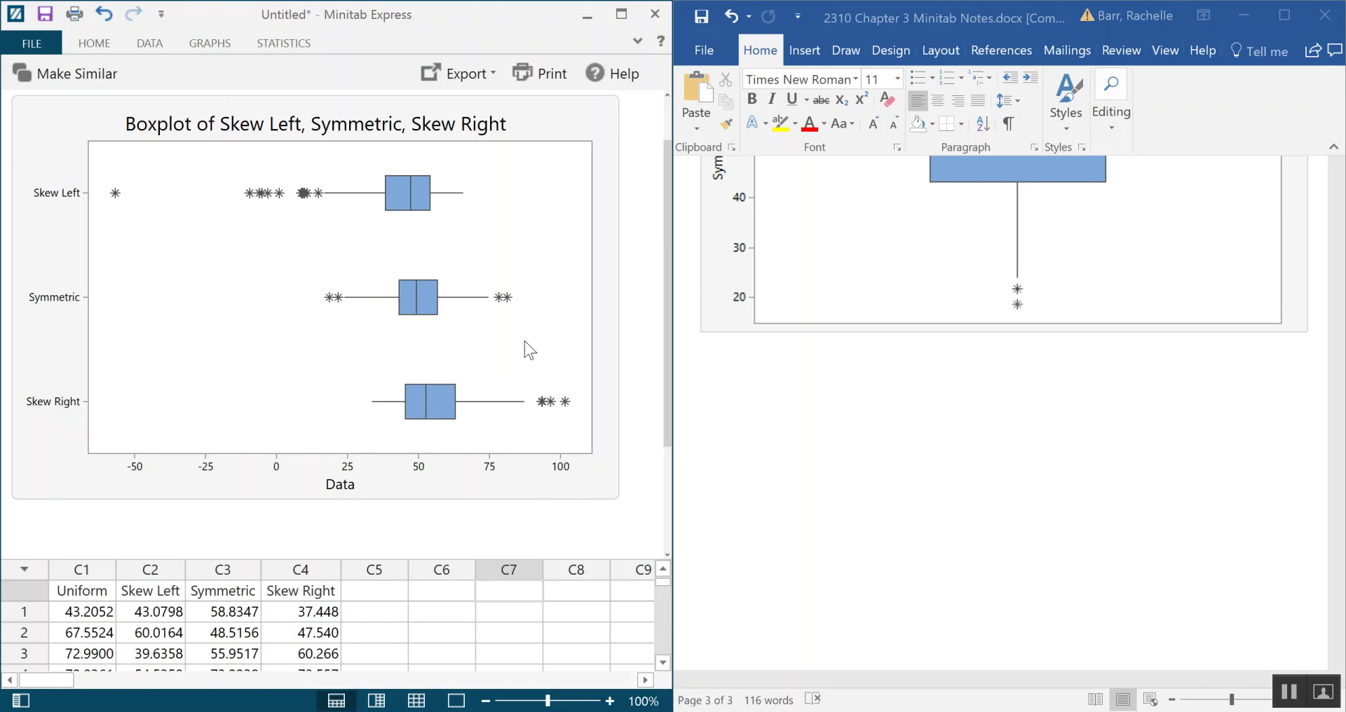
mouse_move(432, 298)
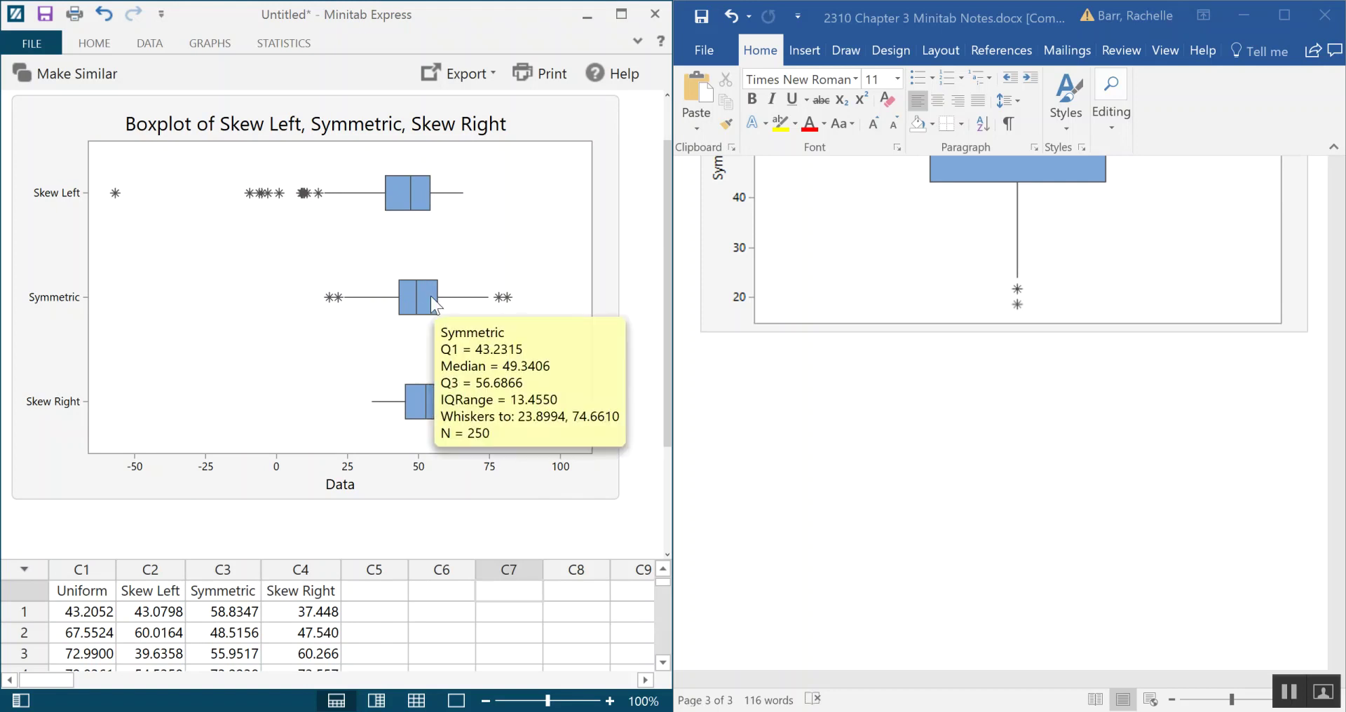